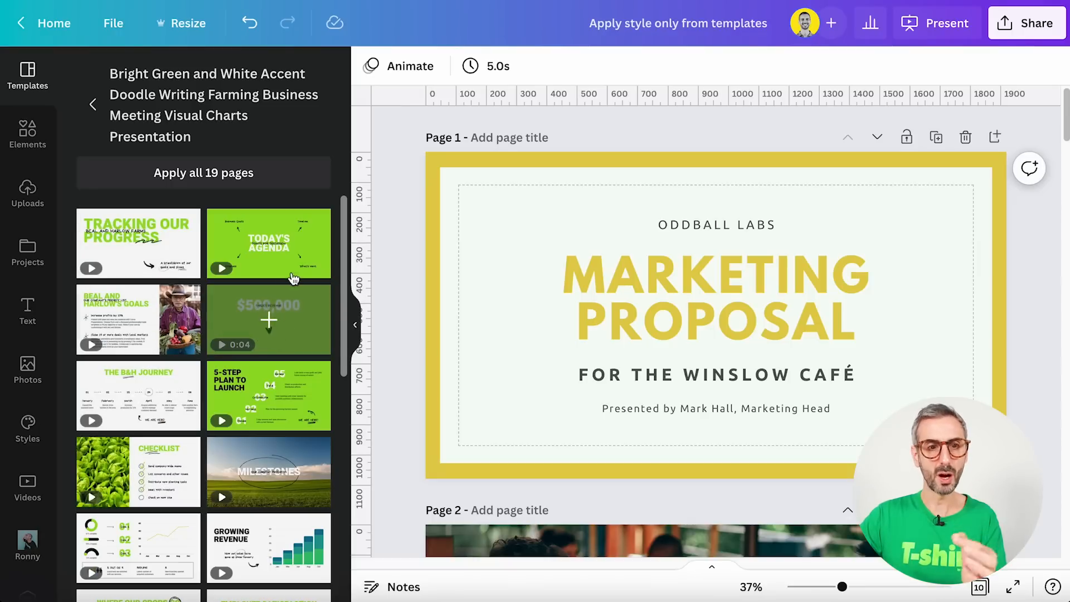
Apply the green presentation template's Heebo Black and Bryndan Write style to page 1
{"action": "scroll", "coordinate": [267, 334], "scroll_direction": "down", "scroll_amount": 1}
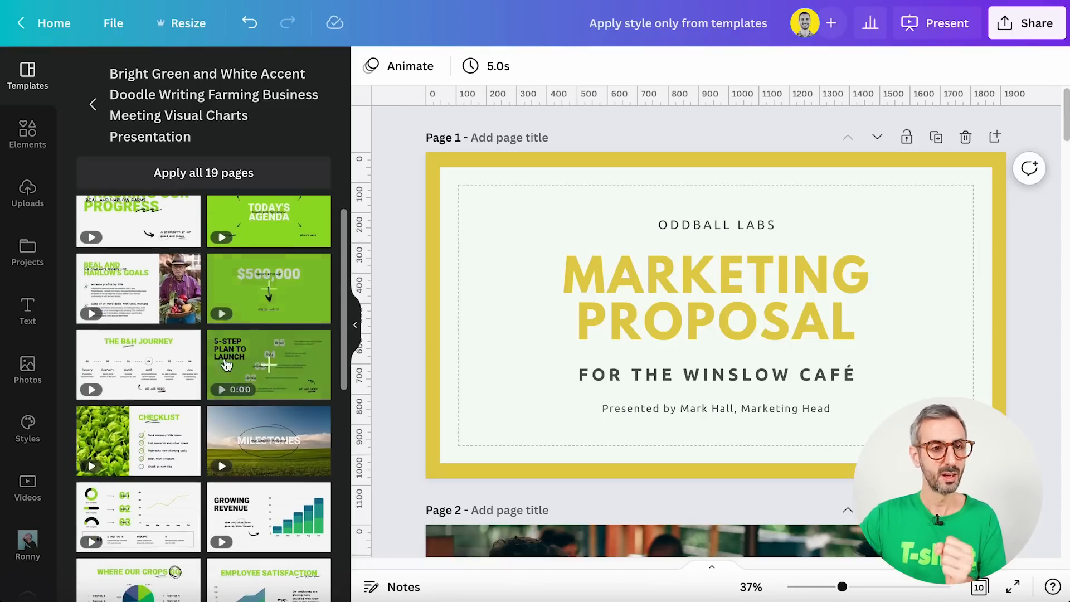
{"action": "scroll", "coordinate": [167, 480], "scroll_direction": "down", "scroll_amount": 15}
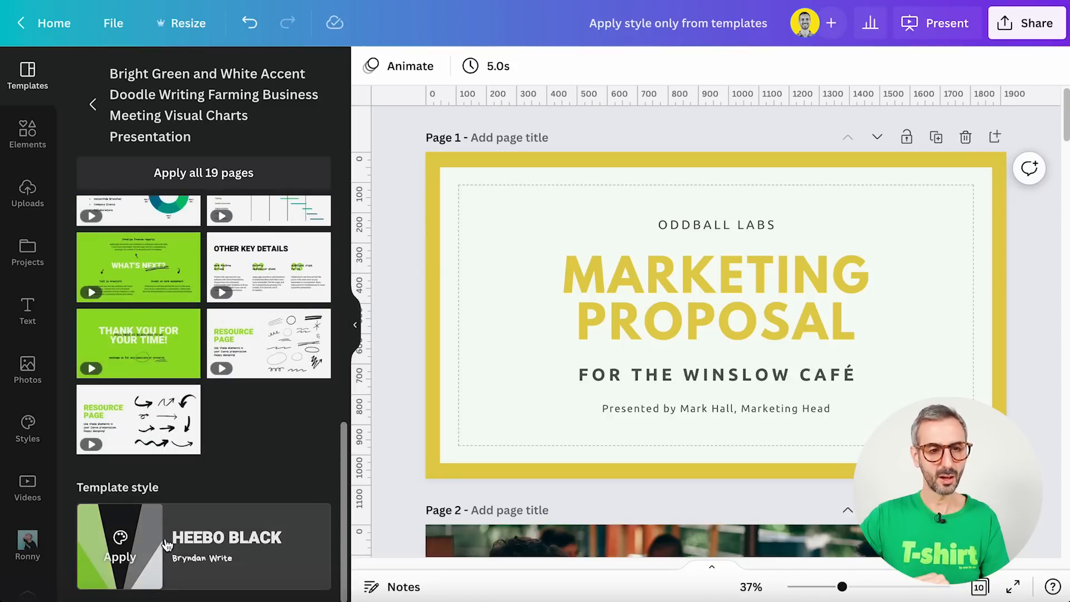
{"action": "scroll", "coordinate": [217, 326], "scroll_direction": "up", "scroll_amount": 5}
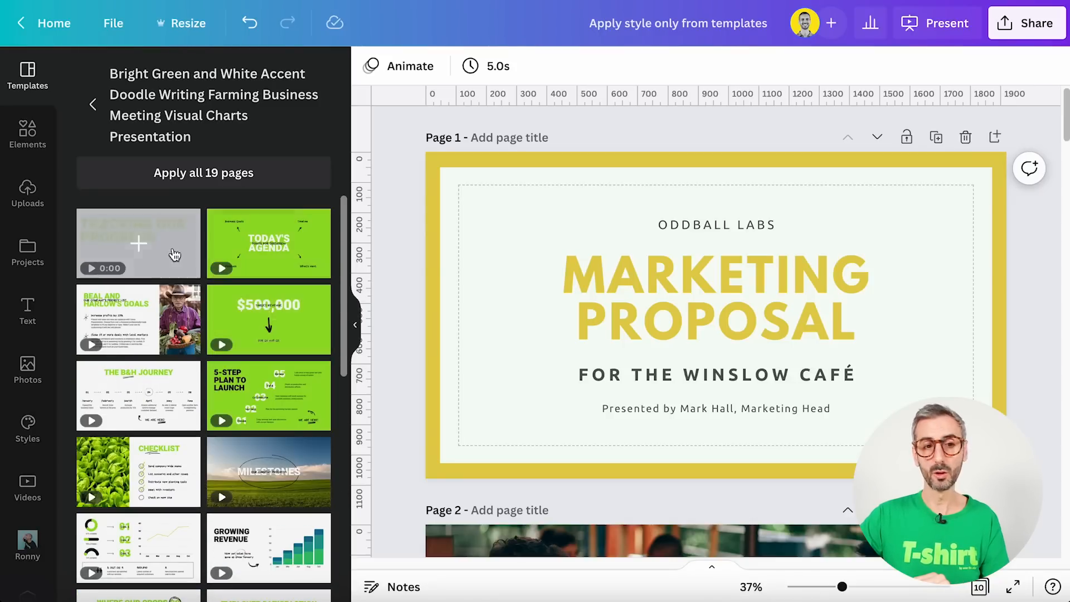
{"action": "scroll", "coordinate": [229, 340], "scroll_direction": "down", "scroll_amount": 10}
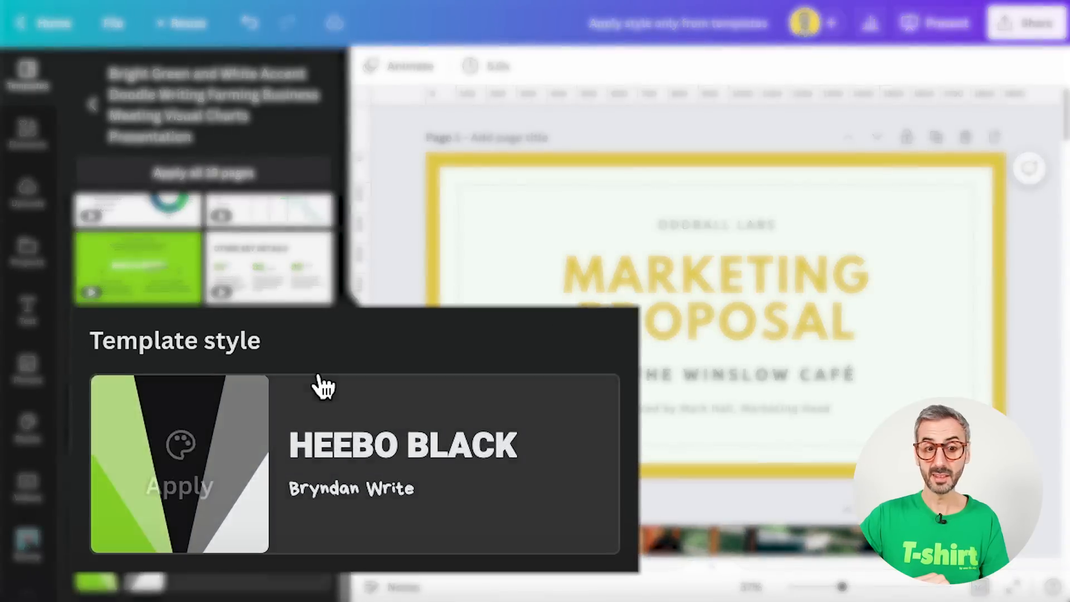
{"action": "mouse_move", "coordinate": [180, 452]}
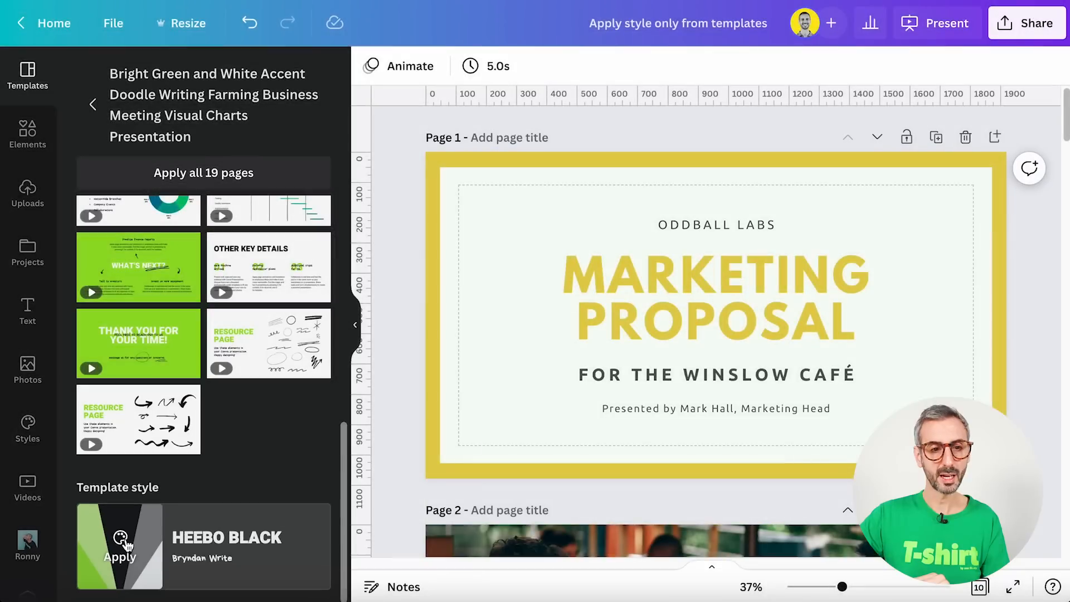
{"action": "left_click", "coordinate": [124, 536]}
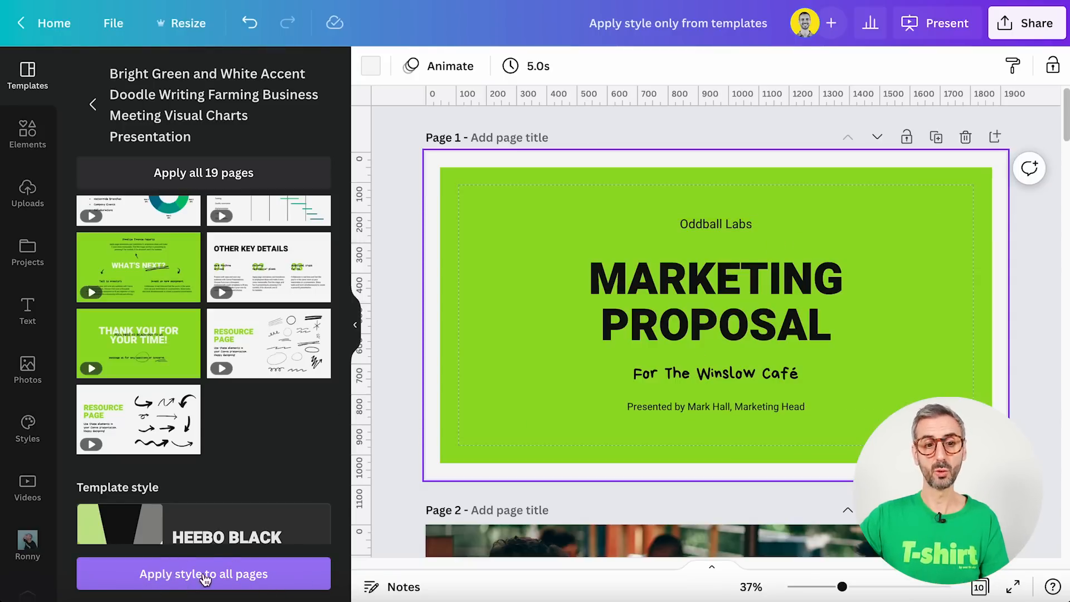
Try the Heebo Black template style on all pages, review the slides in the page grid, and undo the all-pages change
{"action": "left_click", "coordinate": [228, 575]}
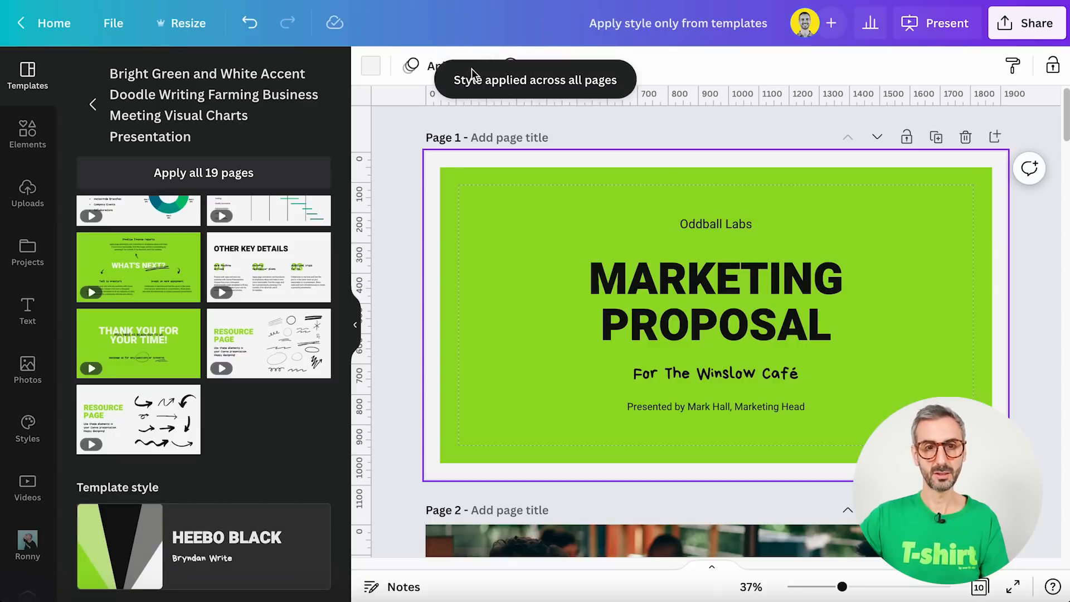
{"action": "left_click", "coordinate": [979, 586]}
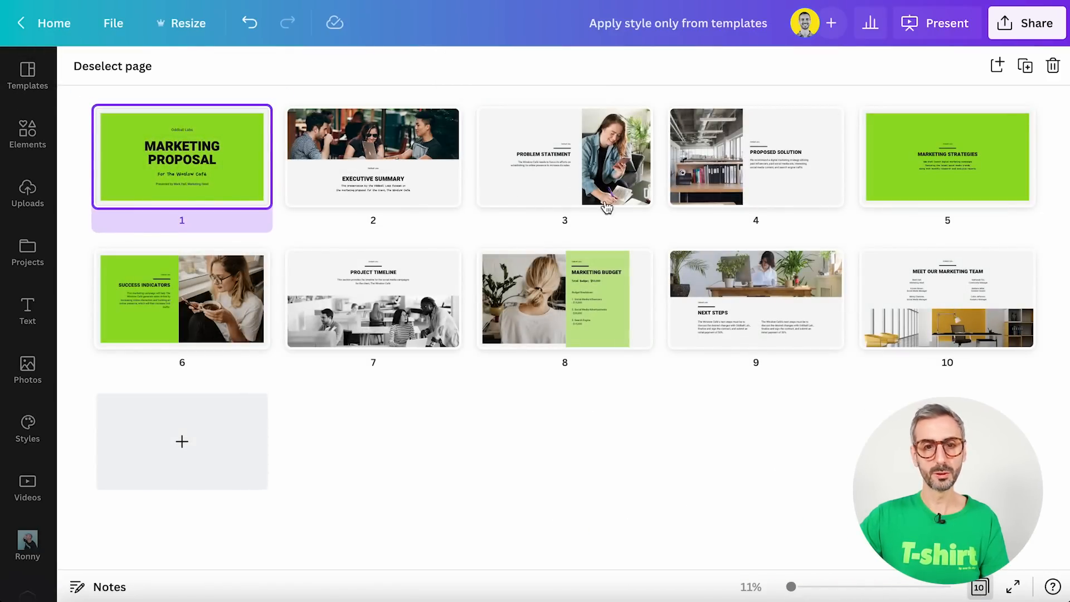
{"action": "mouse_move", "coordinate": [857, 331]}
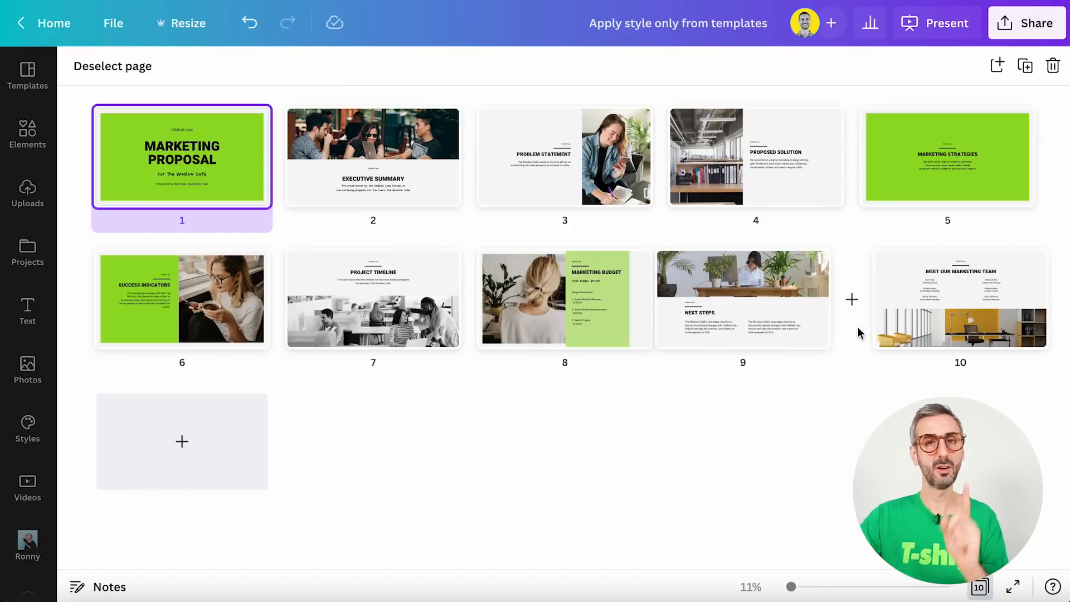
{"action": "left_click", "coordinate": [979, 587]}
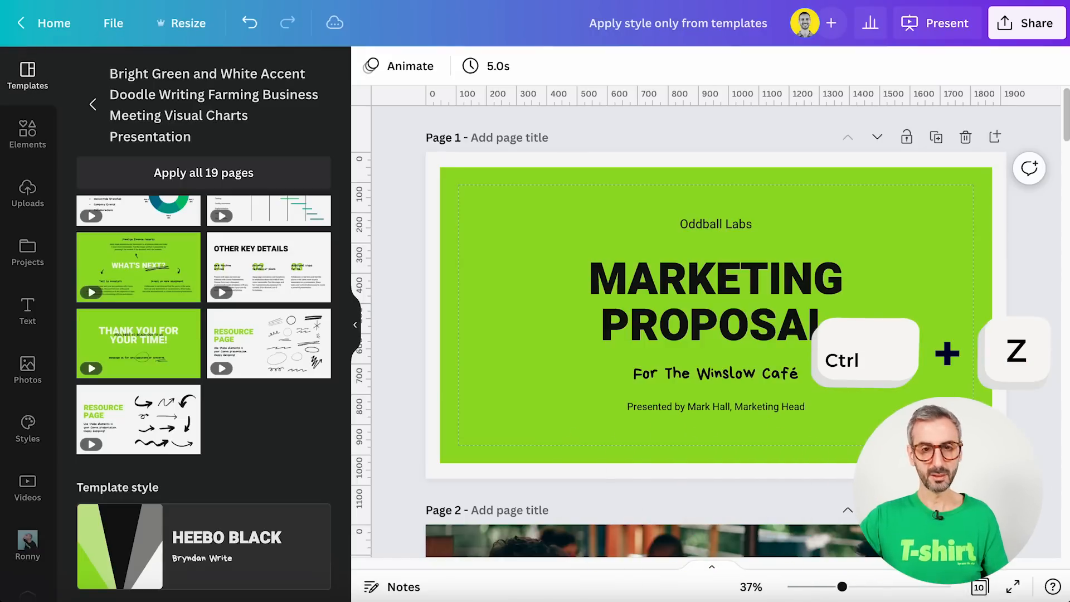
{"action": "scroll", "coordinate": [897, 410], "scroll_direction": "down", "scroll_amount": 15}
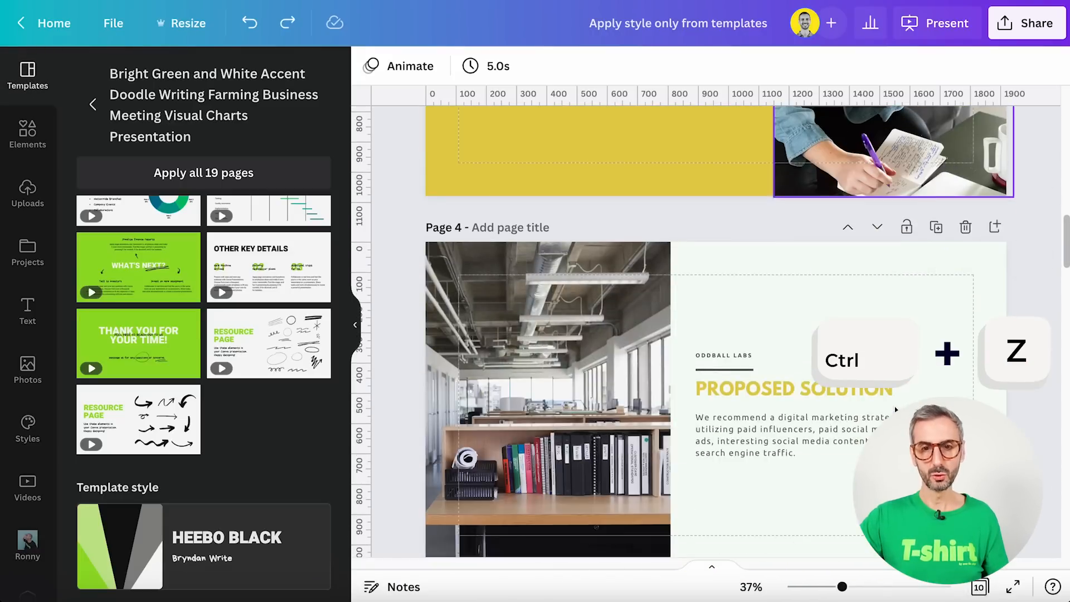
{"action": "scroll", "coordinate": [897, 410], "scroll_direction": "up", "scroll_amount": 15}
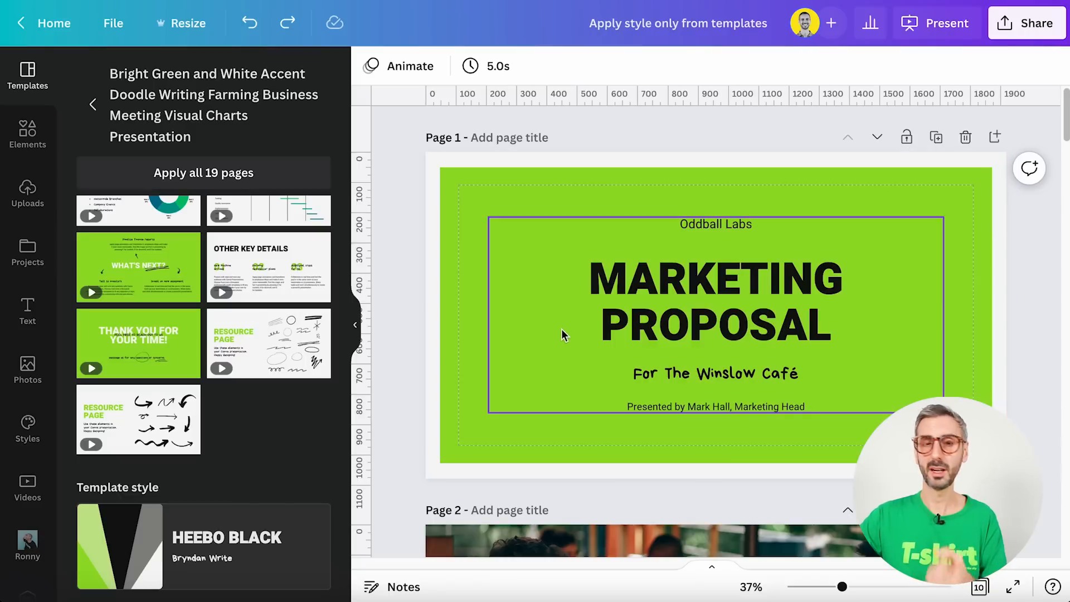
Reapply the Heebo Black template style and shuffle its colours on page 1 to a light background with a bright green border
{"action": "mouse_move", "coordinate": [193, 539]}
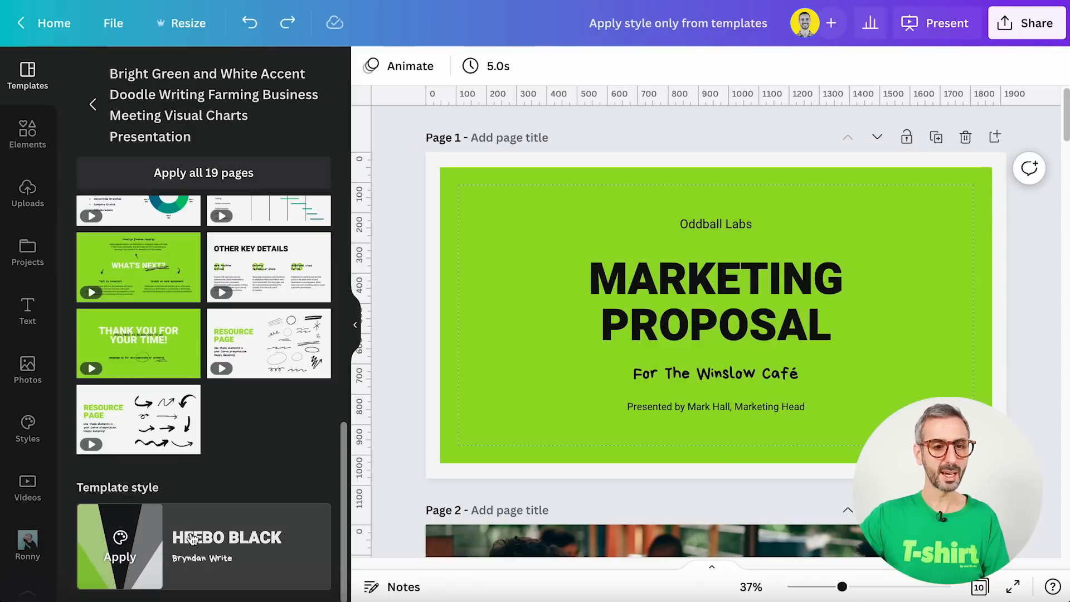
{"action": "left_click", "coordinate": [128, 549]}
{"action": "scroll", "coordinate": [119, 537], "scroll_direction": "down", "scroll_amount": 1}
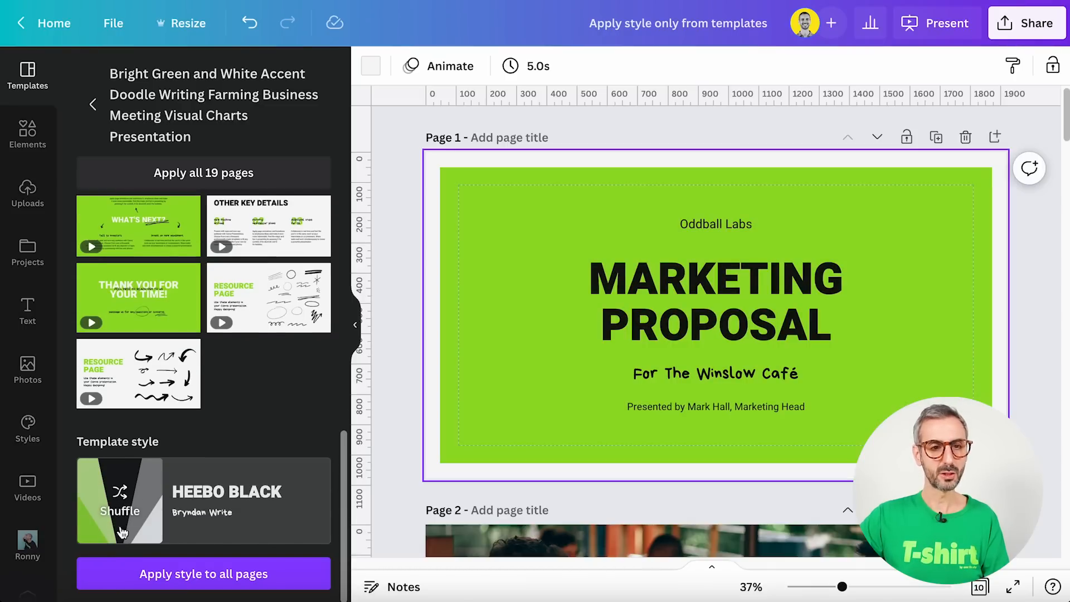
{"action": "left_click", "coordinate": [121, 499]}
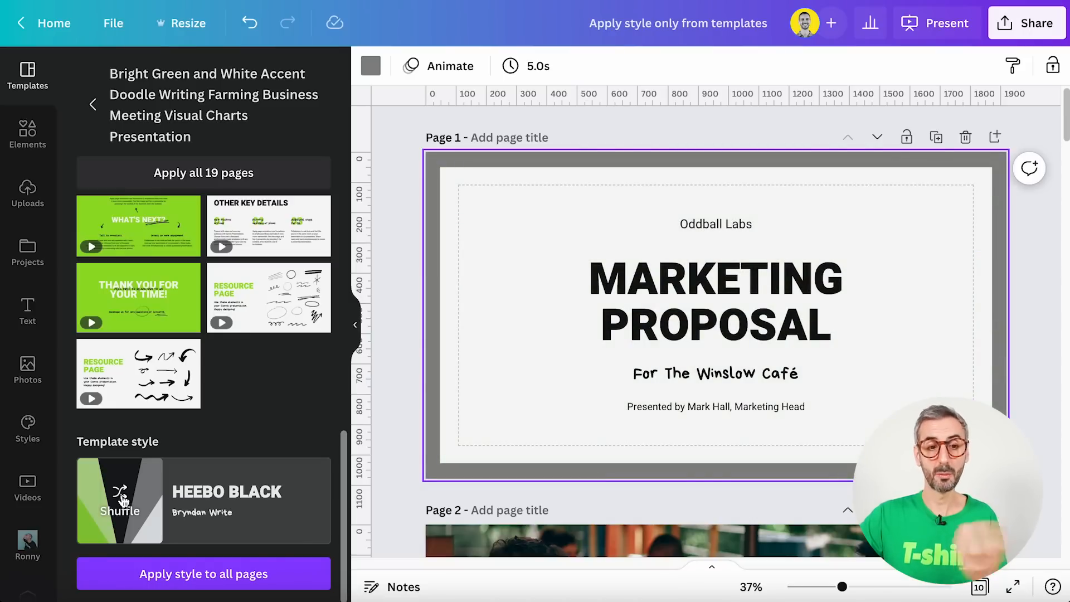
{"action": "left_click", "coordinate": [121, 499]}
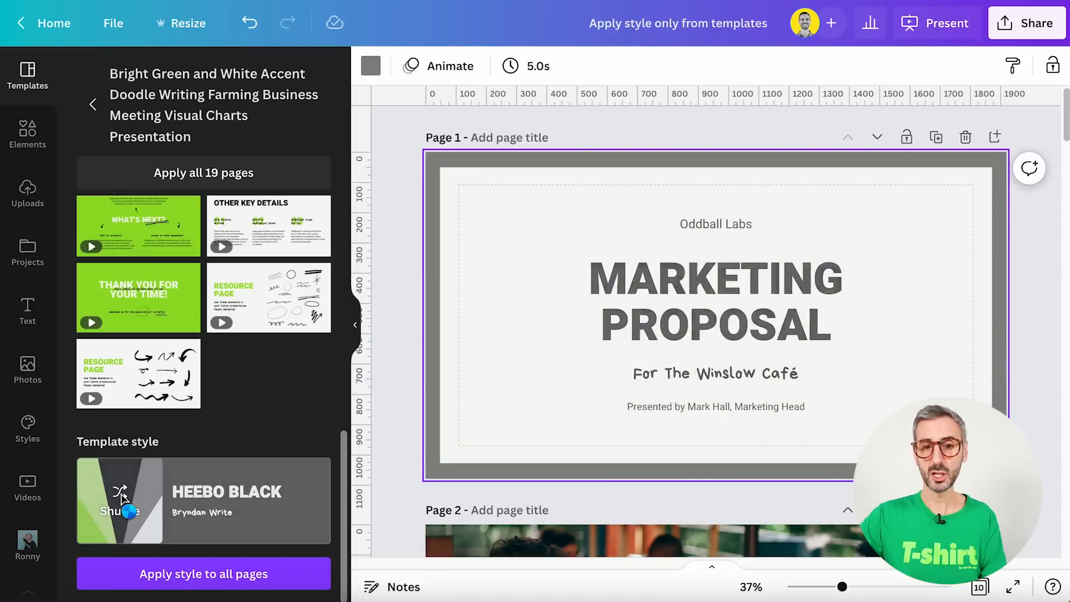
{"action": "left_click", "coordinate": [120, 499]}
{"action": "left_click", "coordinate": [120, 499]}
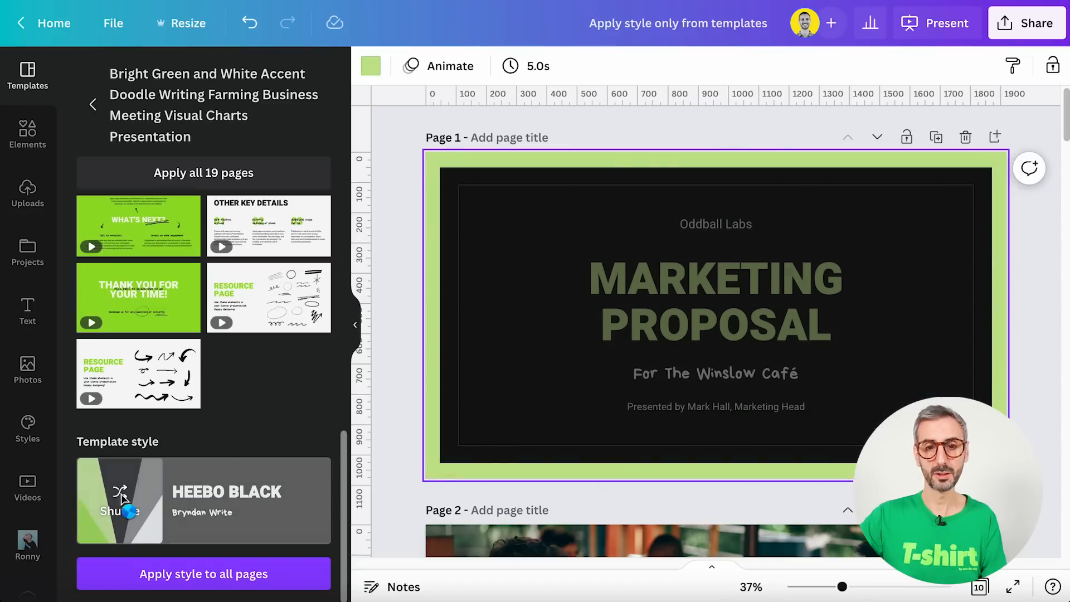
{"action": "left_click", "coordinate": [121, 499]}
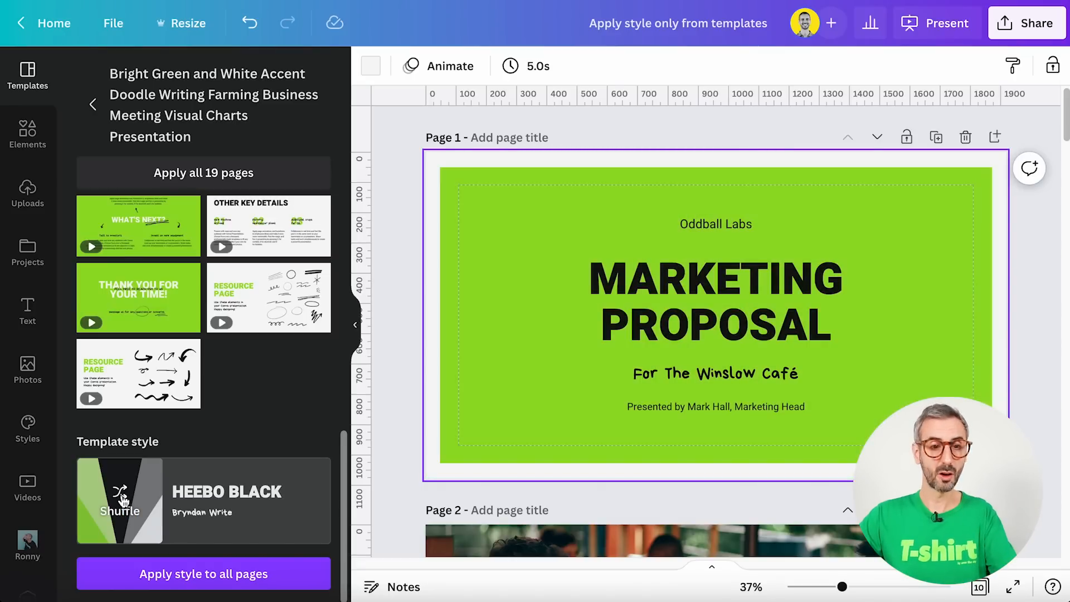
{"action": "left_click", "coordinate": [124, 499]}
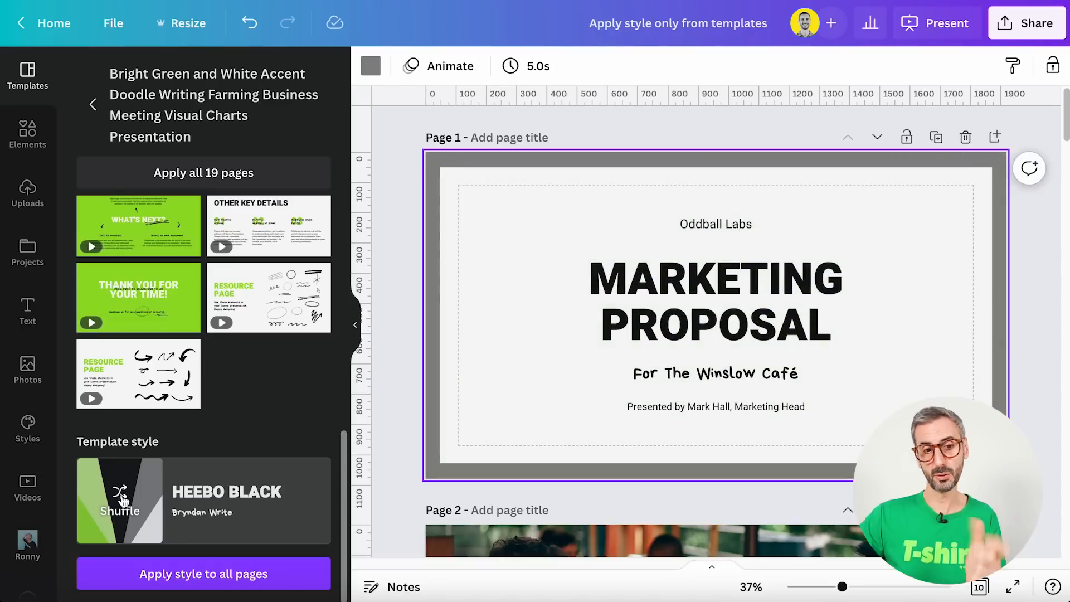
{"action": "left_click", "coordinate": [124, 499]}
{"action": "left_click", "coordinate": [124, 499]}
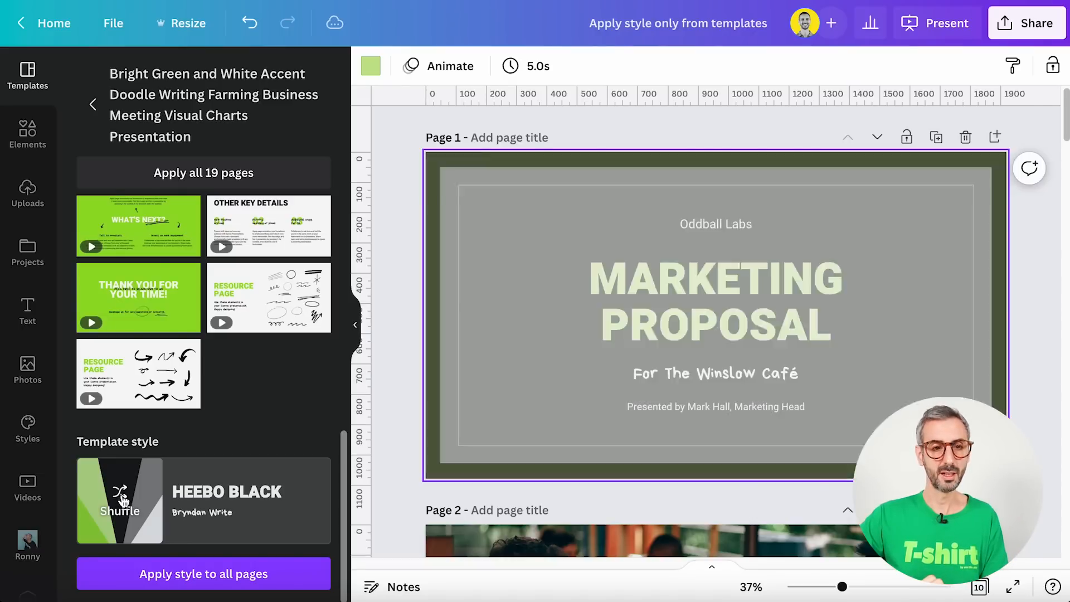
{"action": "left_click", "coordinate": [124, 498]}
{"action": "left_click", "coordinate": [124, 498]}
{"action": "left_click", "coordinate": [124, 498]}
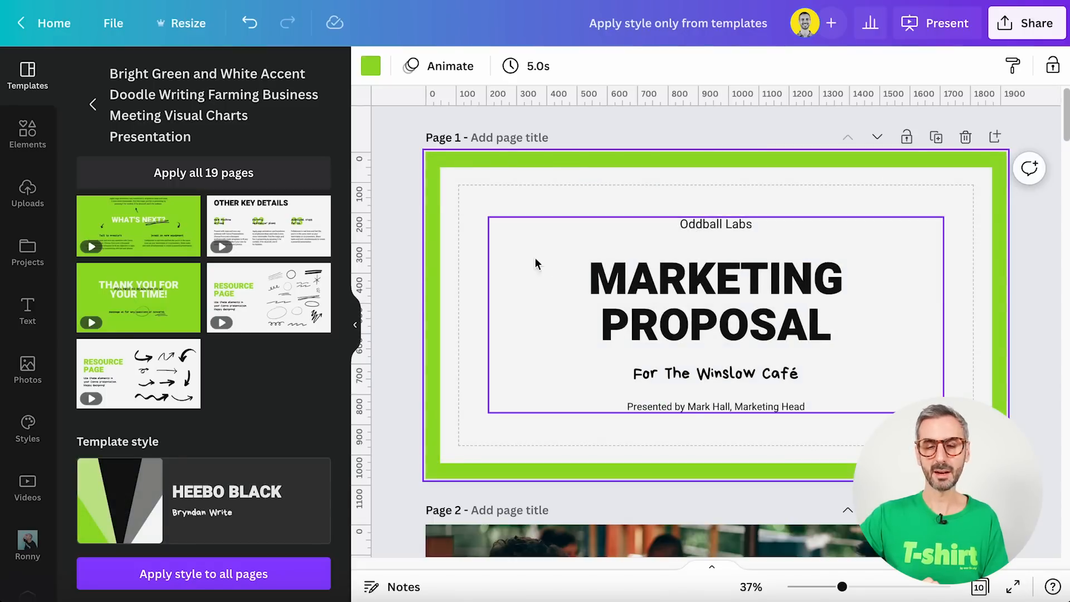
{"action": "scroll", "coordinate": [515, 404], "scroll_direction": "down", "scroll_amount": 1}
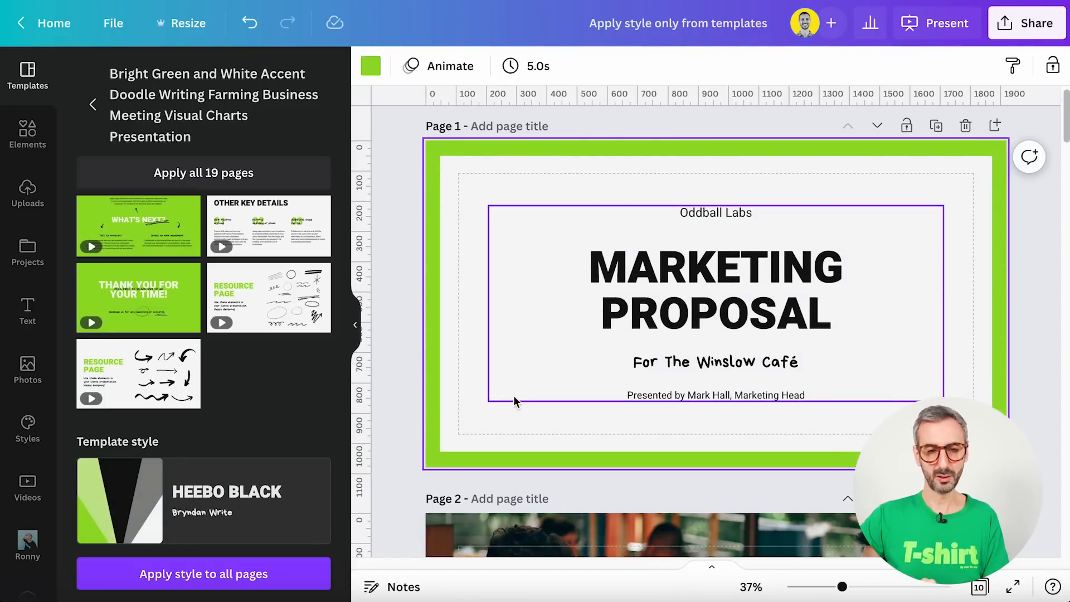
{"action": "scroll", "coordinate": [449, 443], "scroll_direction": "down", "scroll_amount": 3}
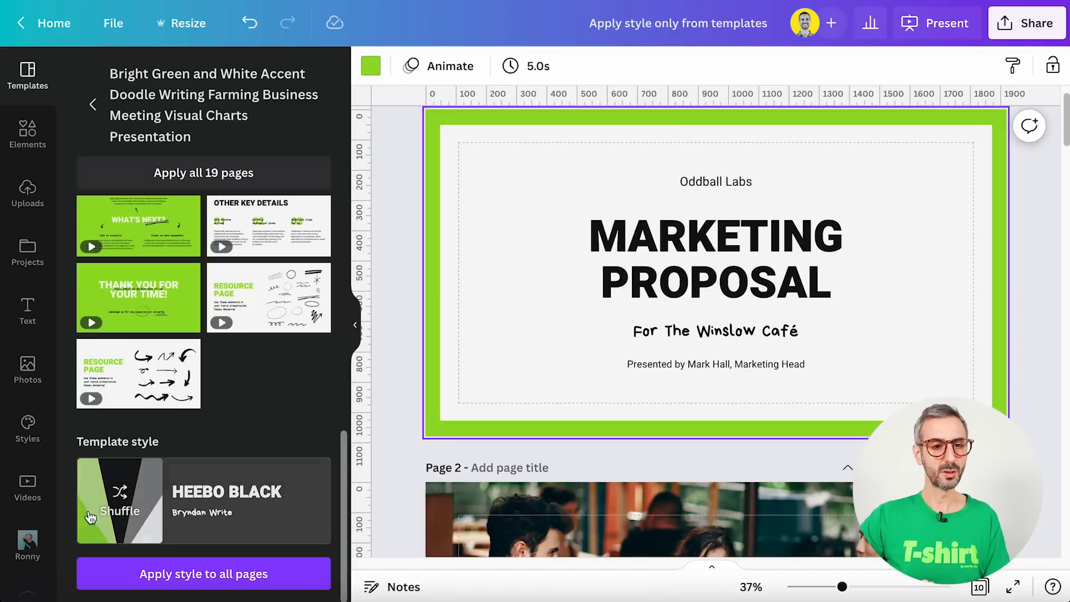
Return to the template list and apply only the style of the "Welcome to Church" template to page 1
{"action": "scroll", "coordinate": [175, 449], "scroll_direction": "up", "scroll_amount": 5}
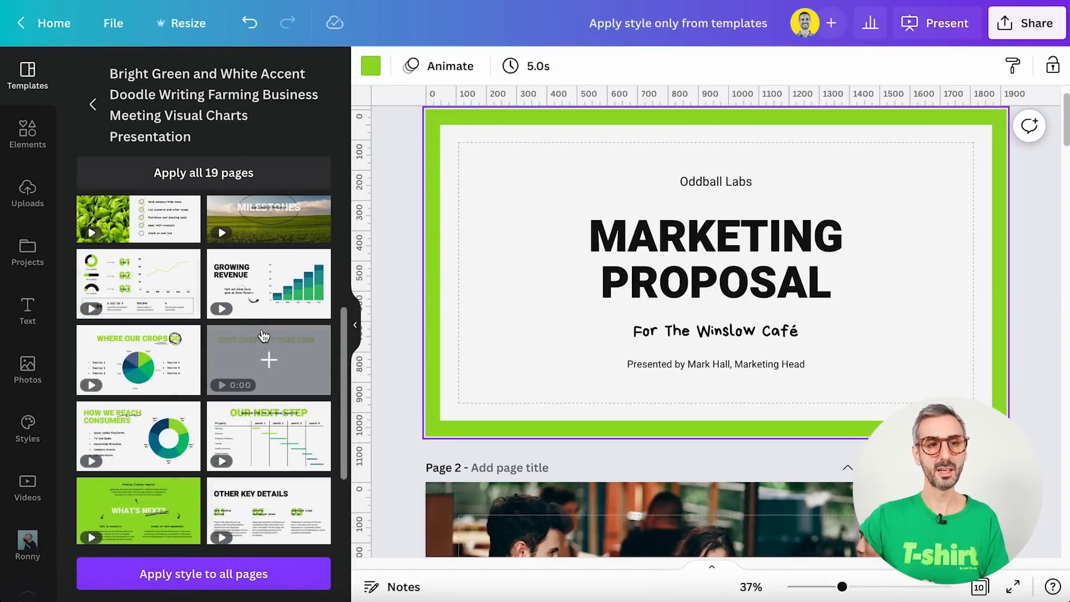
{"action": "scroll", "coordinate": [264, 335], "scroll_direction": "up", "scroll_amount": 4}
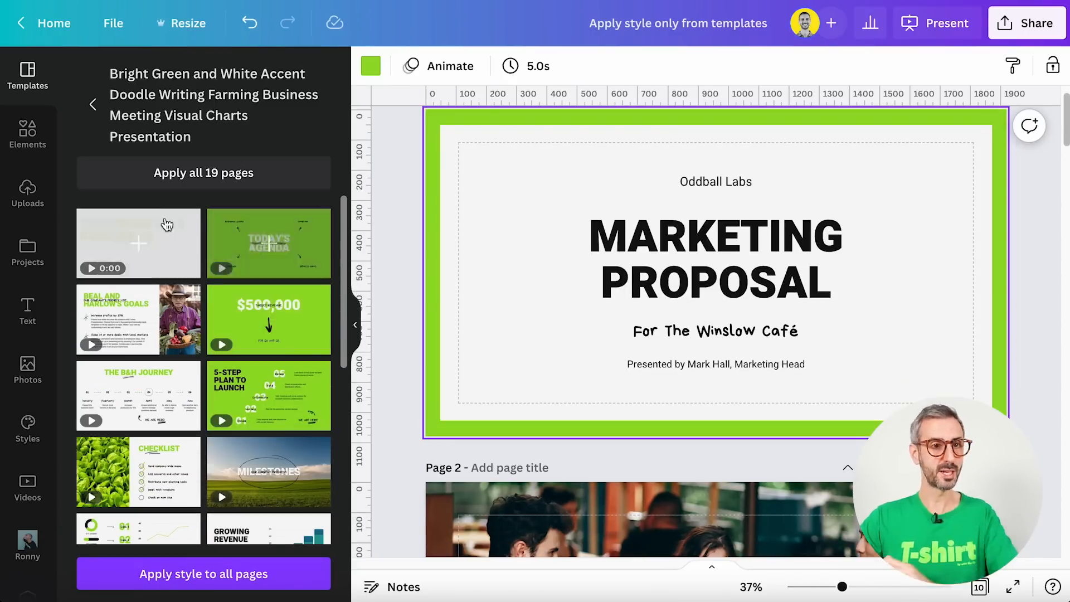
{"action": "left_click", "coordinate": [93, 104]}
{"action": "scroll", "coordinate": [145, 390], "scroll_direction": "up", "scroll_amount": 5}
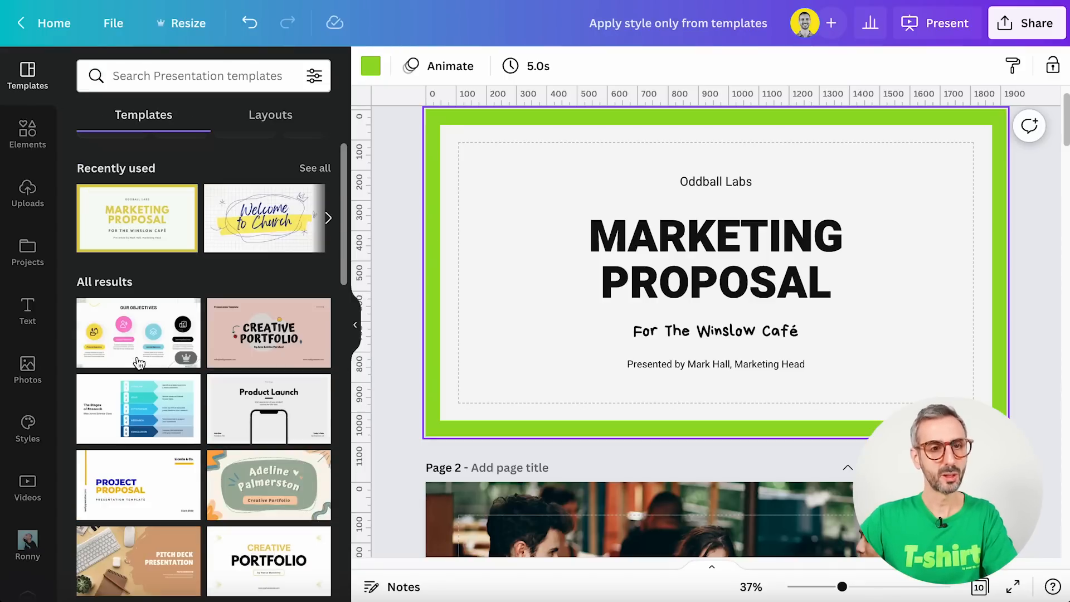
{"action": "scroll", "coordinate": [176, 419], "scroll_direction": "down", "scroll_amount": 6}
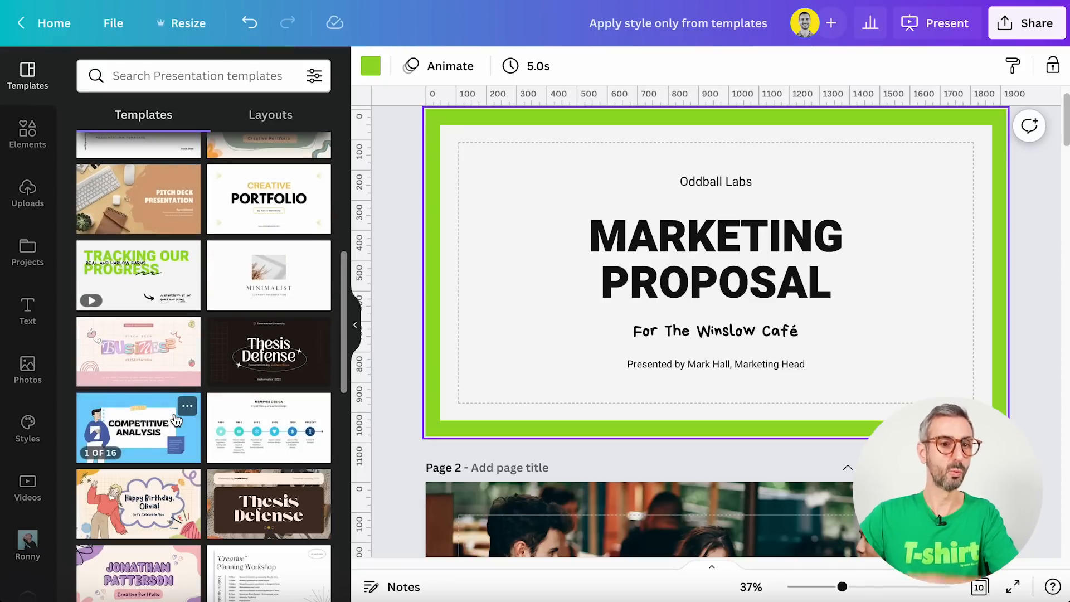
{"action": "scroll", "coordinate": [176, 420], "scroll_direction": "down", "scroll_amount": 6}
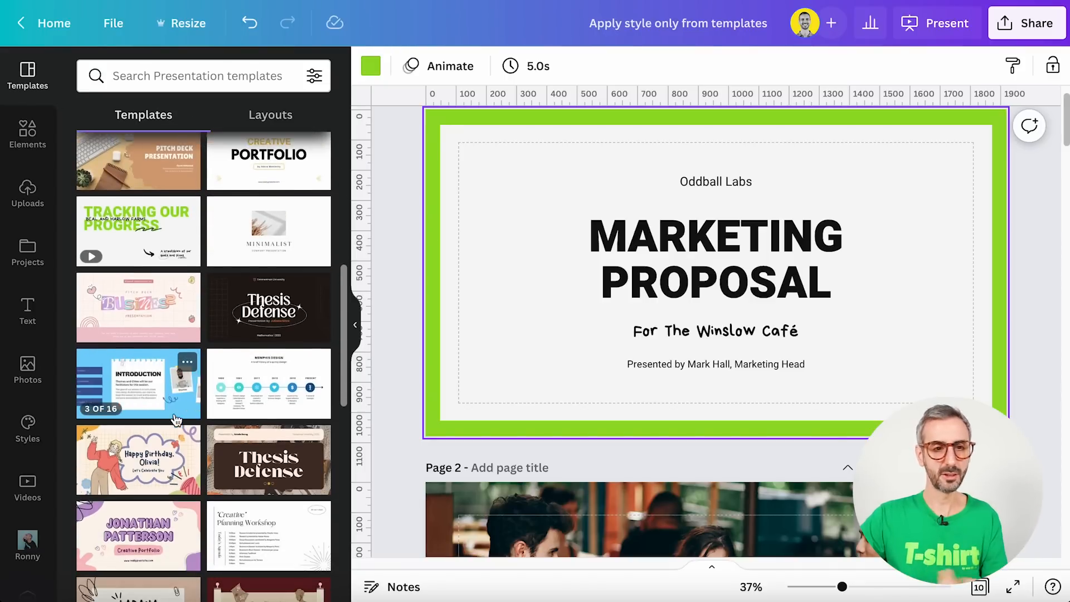
{"action": "scroll", "coordinate": [173, 419], "scroll_direction": "down", "scroll_amount": 2}
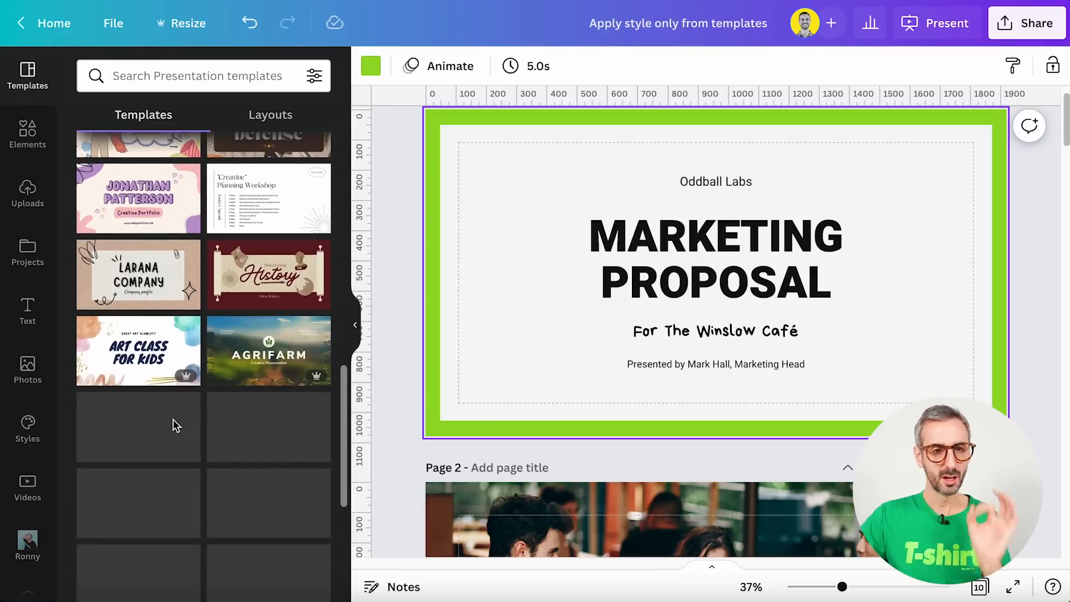
{"action": "scroll", "coordinate": [174, 427], "scroll_direction": "down", "scroll_amount": 9}
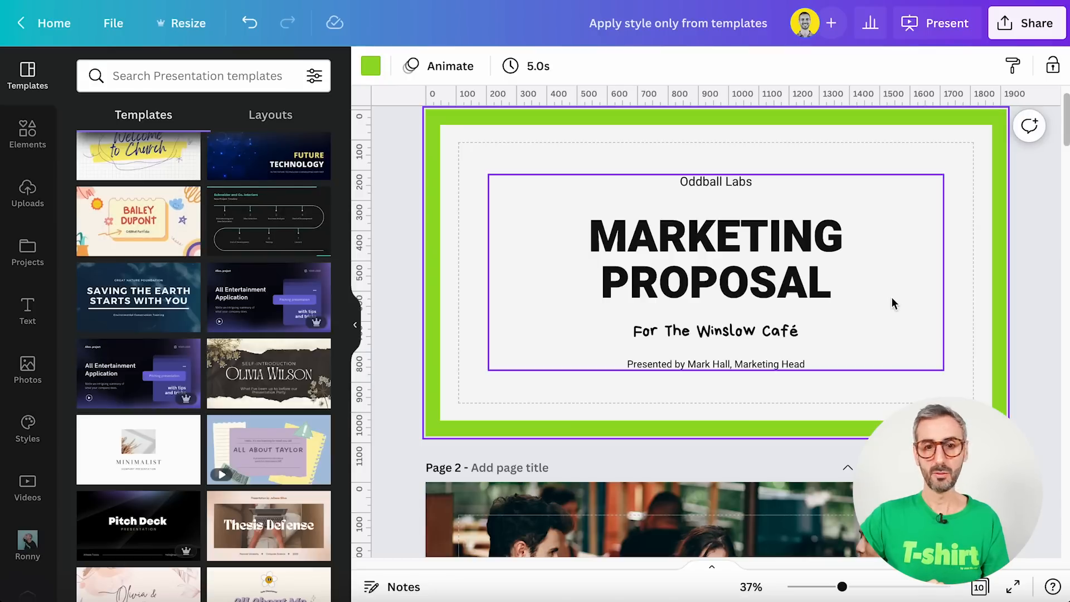
{"action": "scroll", "coordinate": [85, 443], "scroll_direction": "up", "scroll_amount": 3}
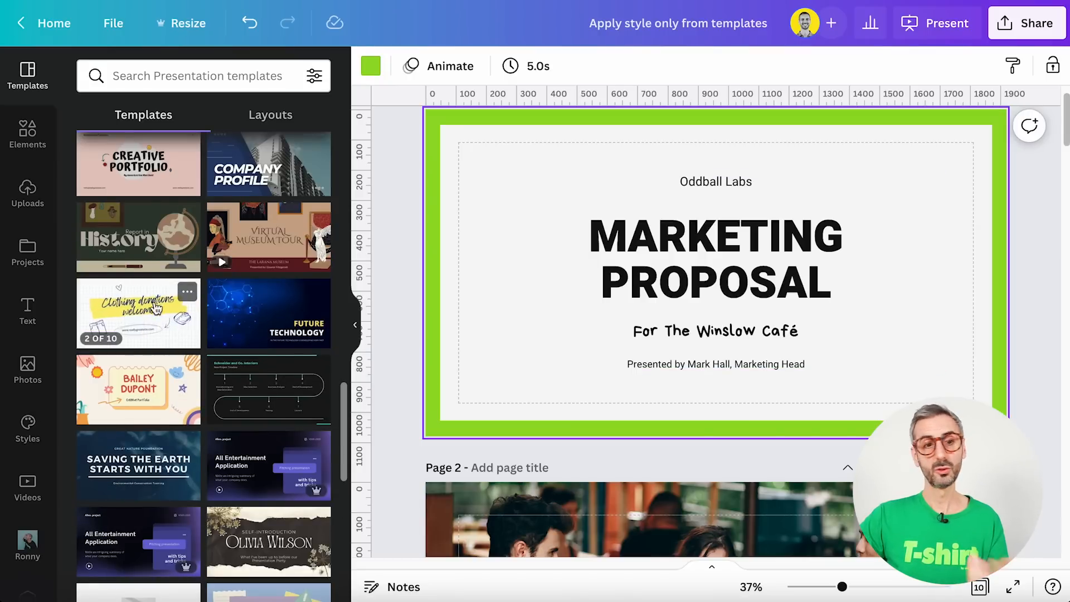
{"action": "left_click", "coordinate": [187, 293]}
{"action": "scroll", "coordinate": [233, 201], "scroll_direction": "down", "scroll_amount": 2}
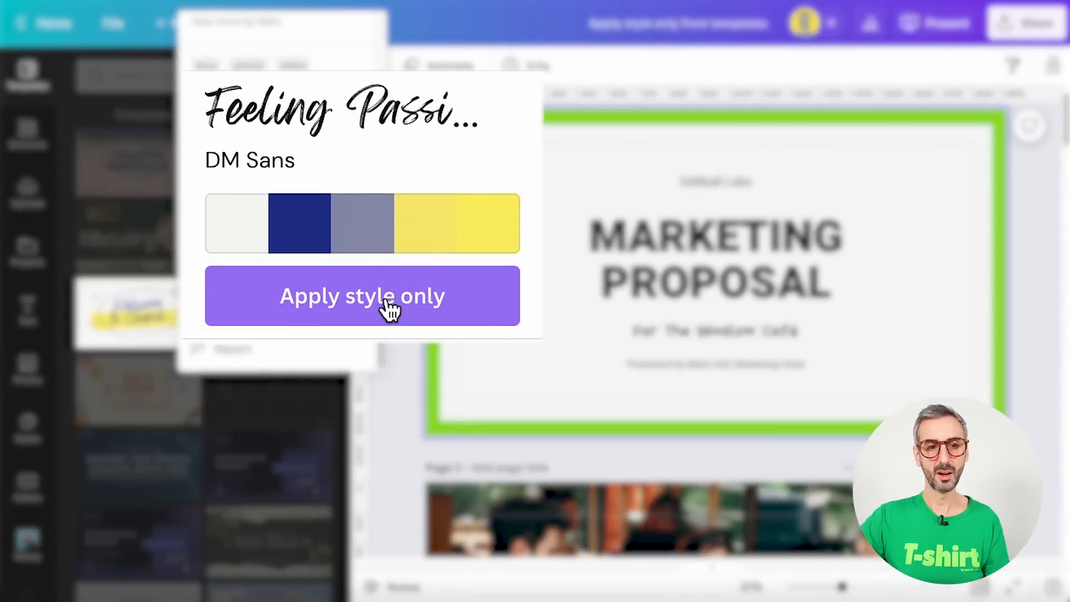
{"action": "left_click", "coordinate": [290, 308]}
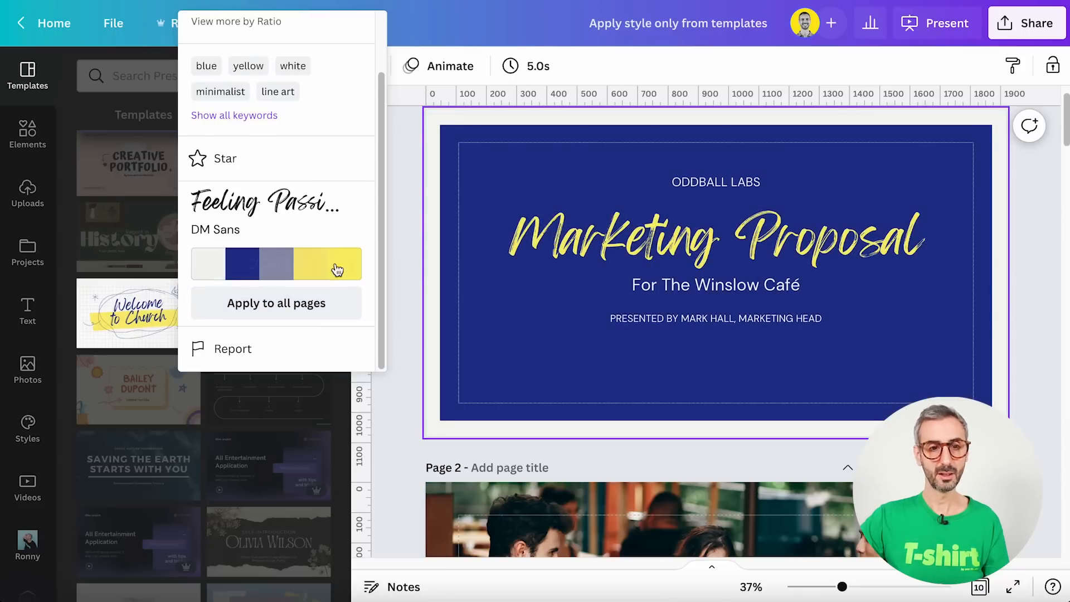
Shuffle the applied palette on page 1 to a dark blue background with a yellow border and title
{"action": "left_click", "coordinate": [273, 272]}
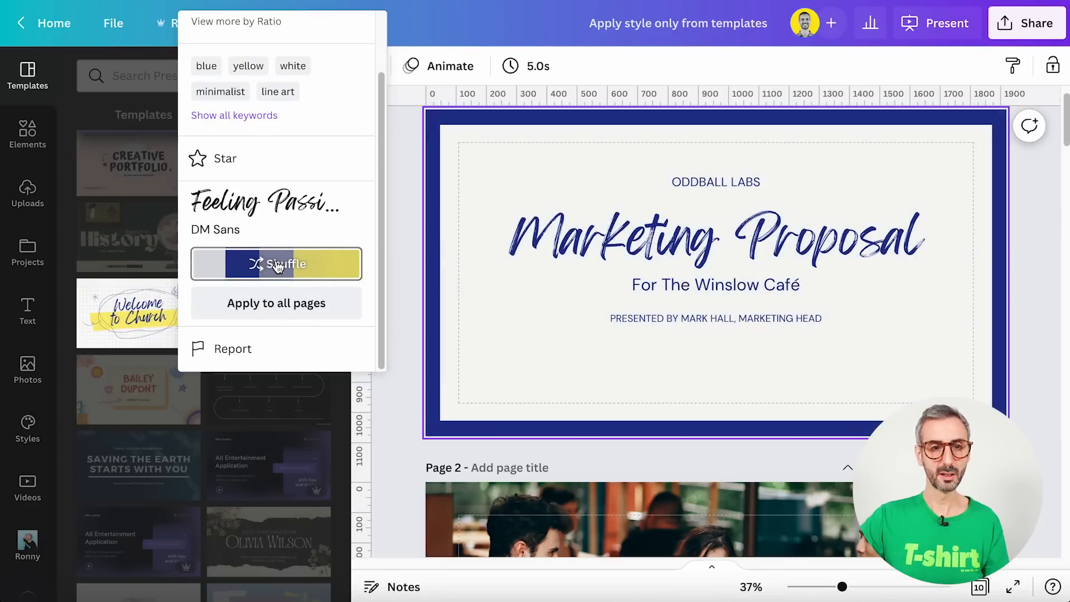
{"action": "left_click", "coordinate": [278, 268]}
{"action": "left_click", "coordinate": [278, 266]}
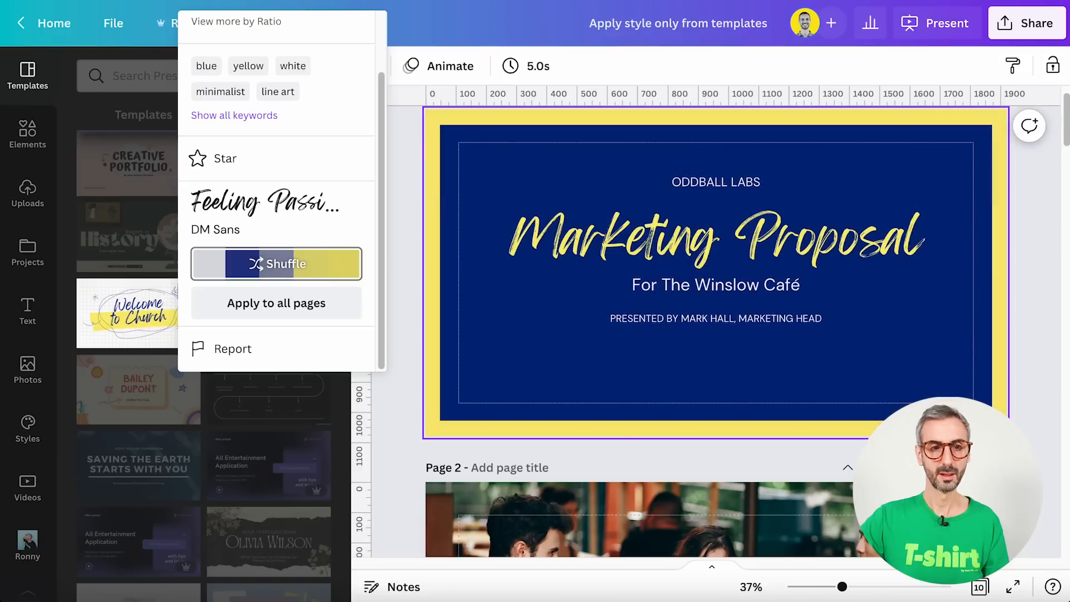
Shuffle the palette on page 1 once more and reapply only the style of the "Welcome to Church" template
{"action": "left_click", "coordinate": [278, 266]}
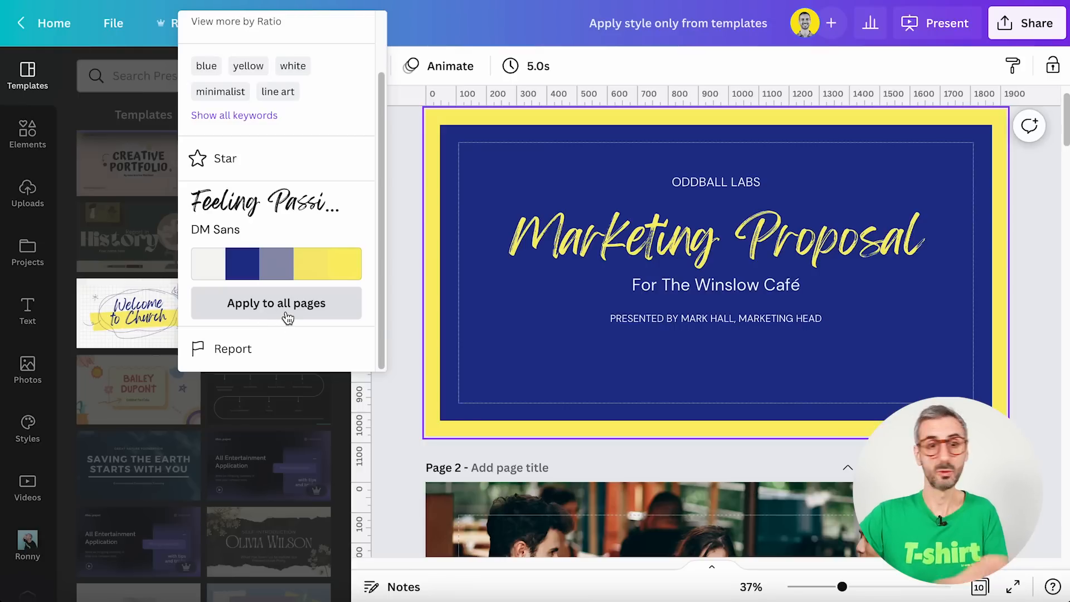
{"action": "left_click", "coordinate": [421, 283]}
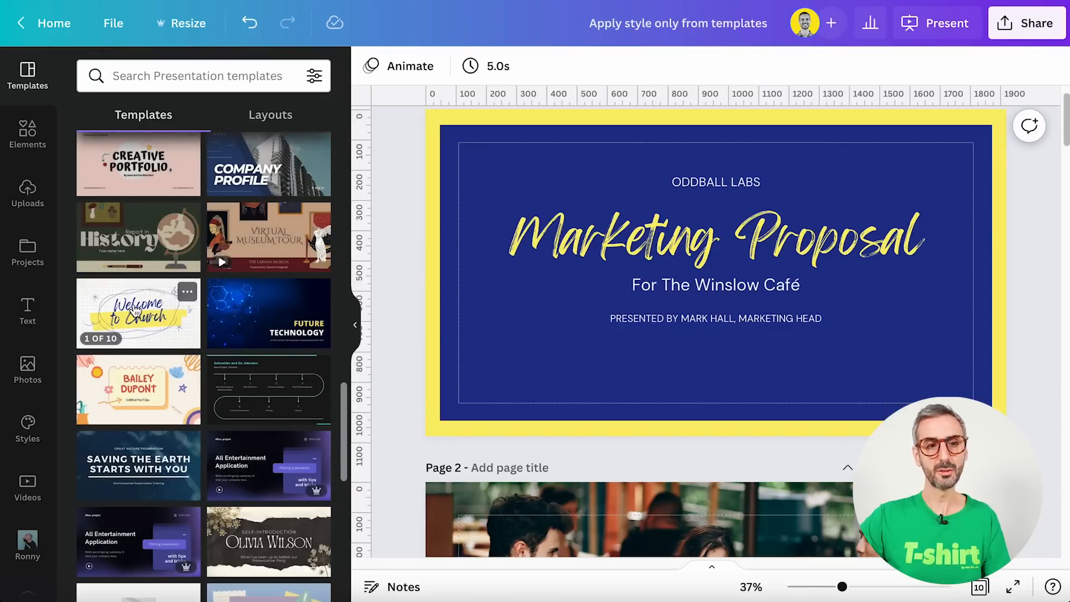
{"action": "left_click", "coordinate": [188, 294]}
{"action": "scroll", "coordinate": [206, 310], "scroll_direction": "down", "scroll_amount": 2}
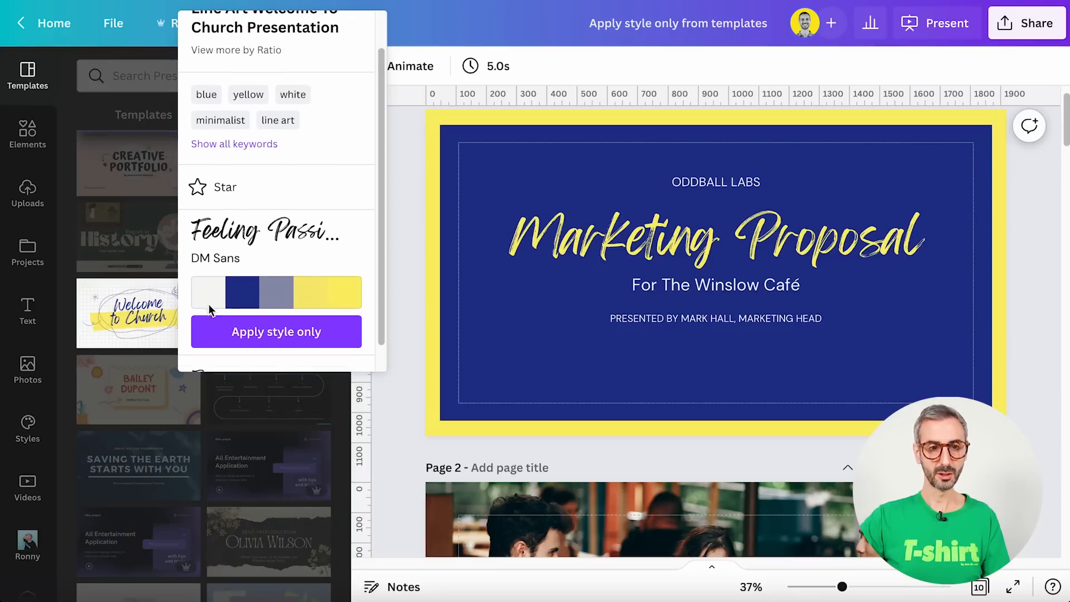
{"action": "scroll", "coordinate": [210, 309], "scroll_direction": "down", "scroll_amount": 1}
{"action": "left_click", "coordinate": [245, 305]}
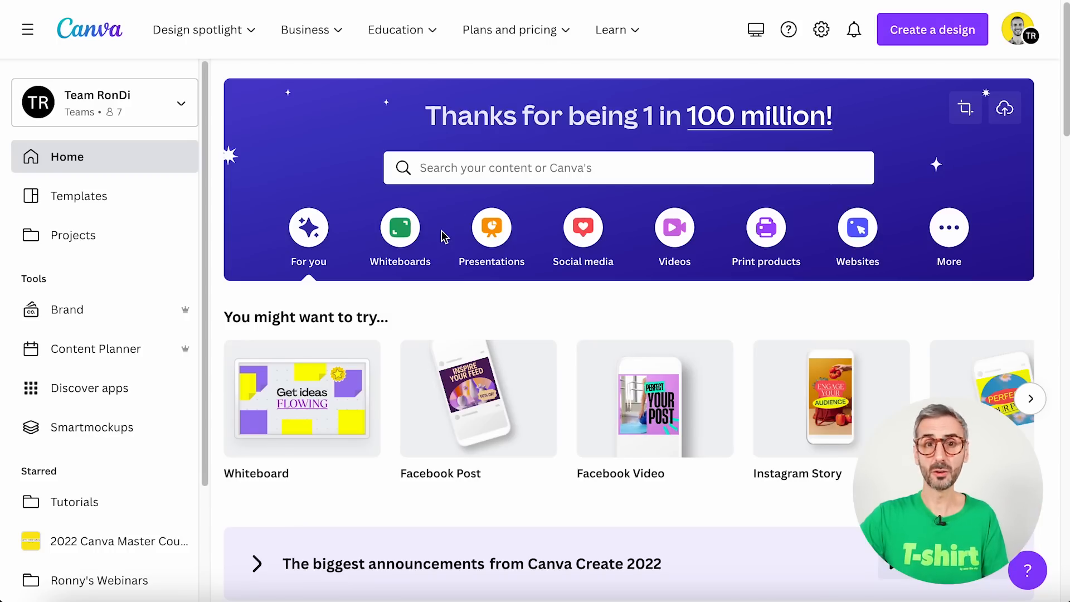
Go from the Canva home page to the template library and open the Presentations (16:9) templates
{"action": "scroll", "coordinate": [468, 251], "scroll_direction": "down", "scroll_amount": 10}
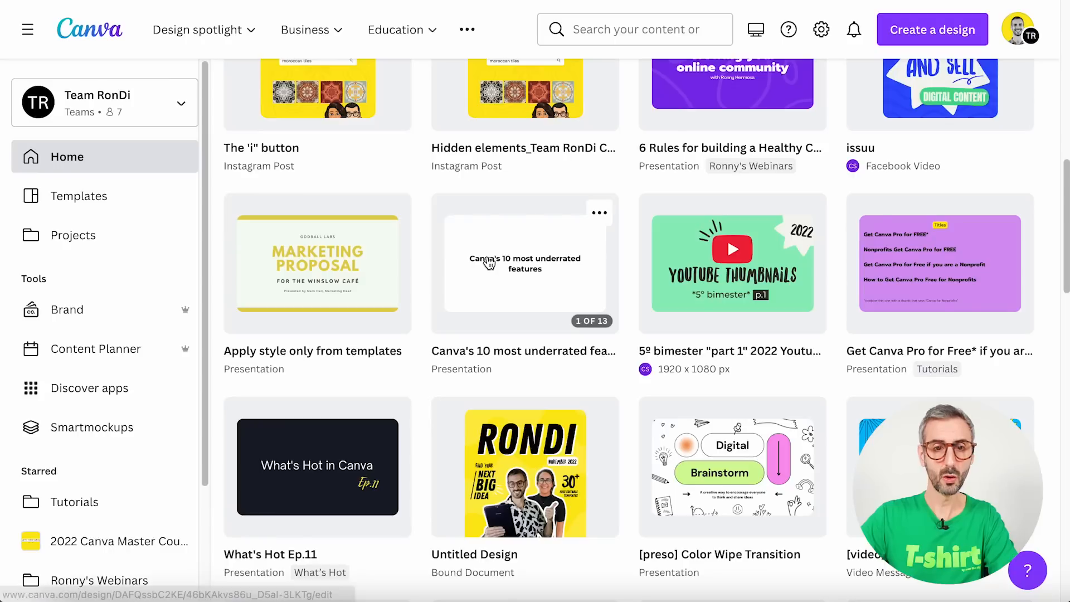
{"action": "scroll", "coordinate": [489, 264], "scroll_direction": "up", "scroll_amount": 7}
{"action": "scroll", "coordinate": [489, 264], "scroll_direction": "up", "scroll_amount": 2}
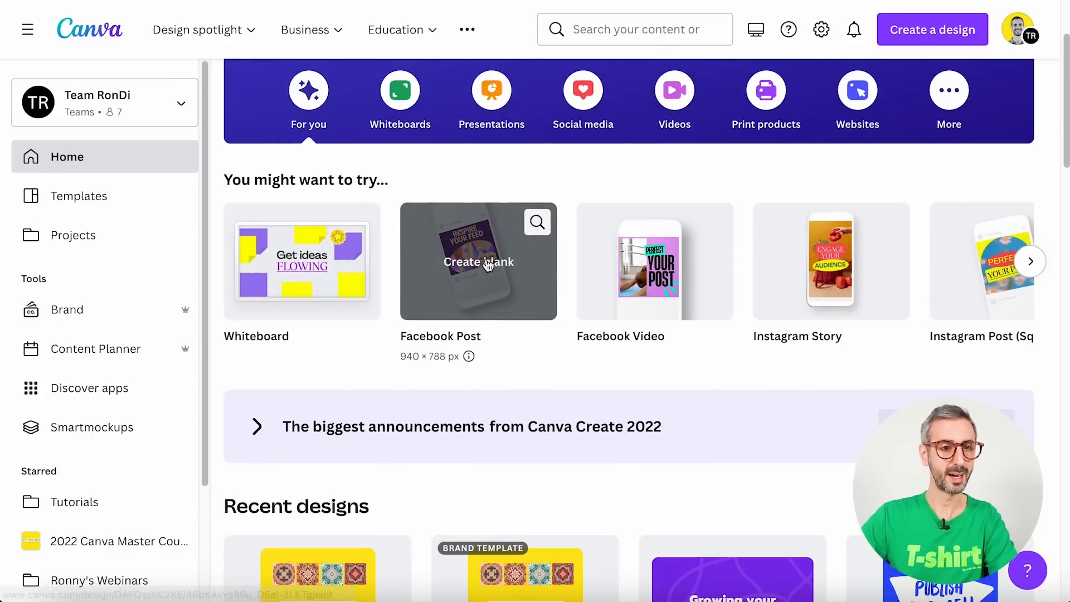
{"action": "left_click", "coordinate": [87, 202]}
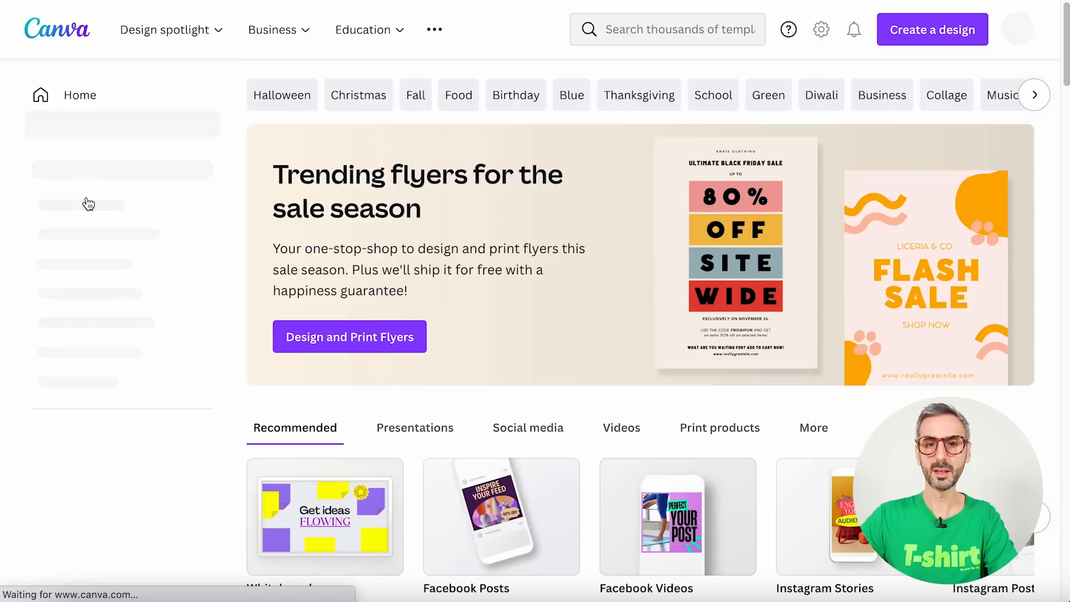
{"action": "scroll", "coordinate": [462, 205], "scroll_direction": "down", "scroll_amount": 2}
{"action": "scroll", "coordinate": [457, 227], "scroll_direction": "down", "scroll_amount": 1}
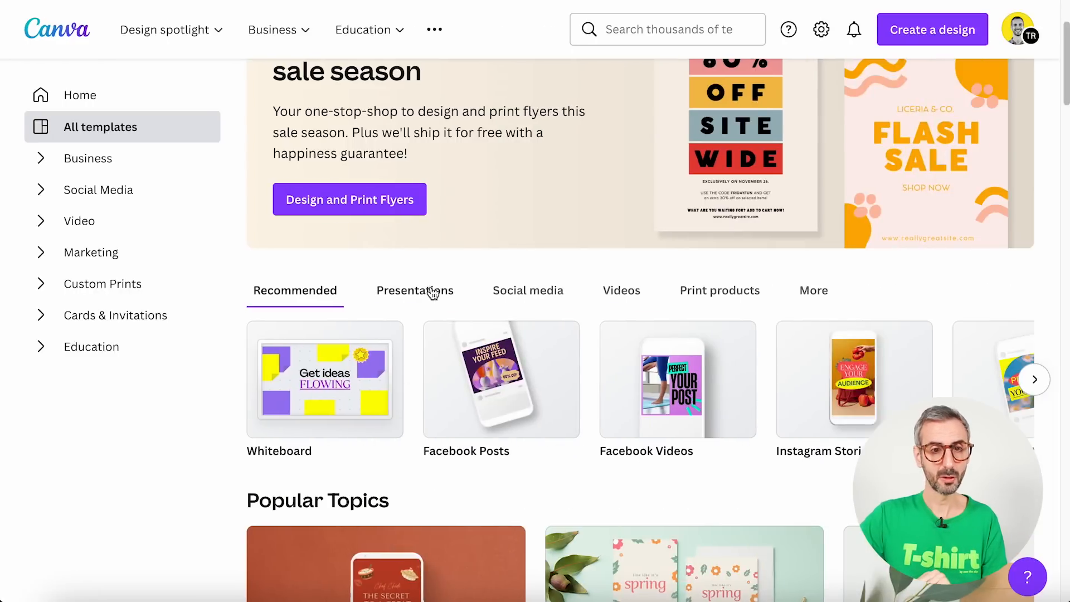
{"action": "left_click", "coordinate": [425, 302]}
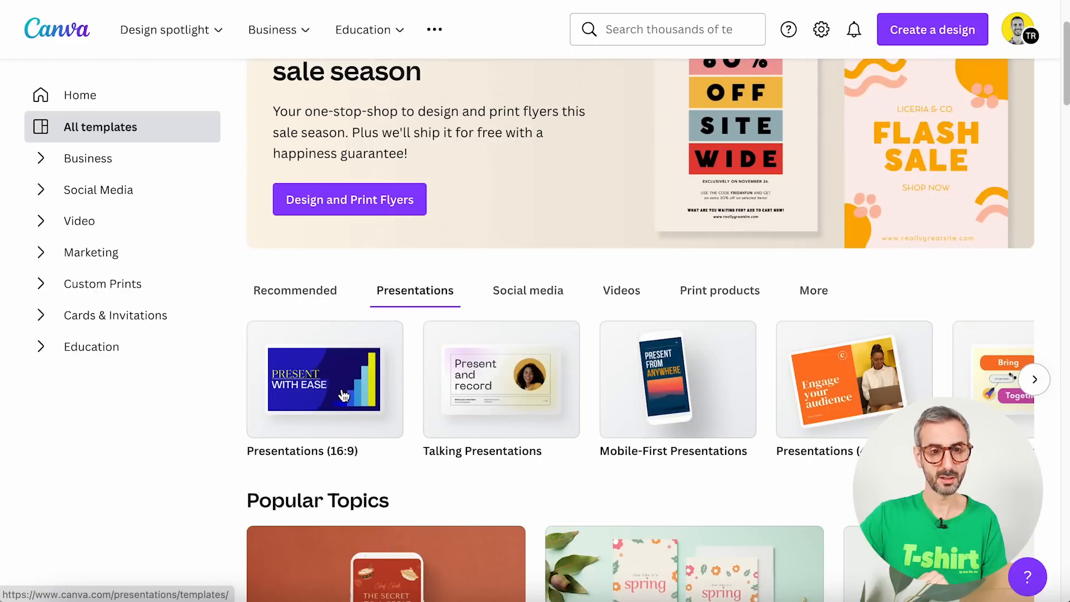
{"action": "left_click", "coordinate": [359, 382]}
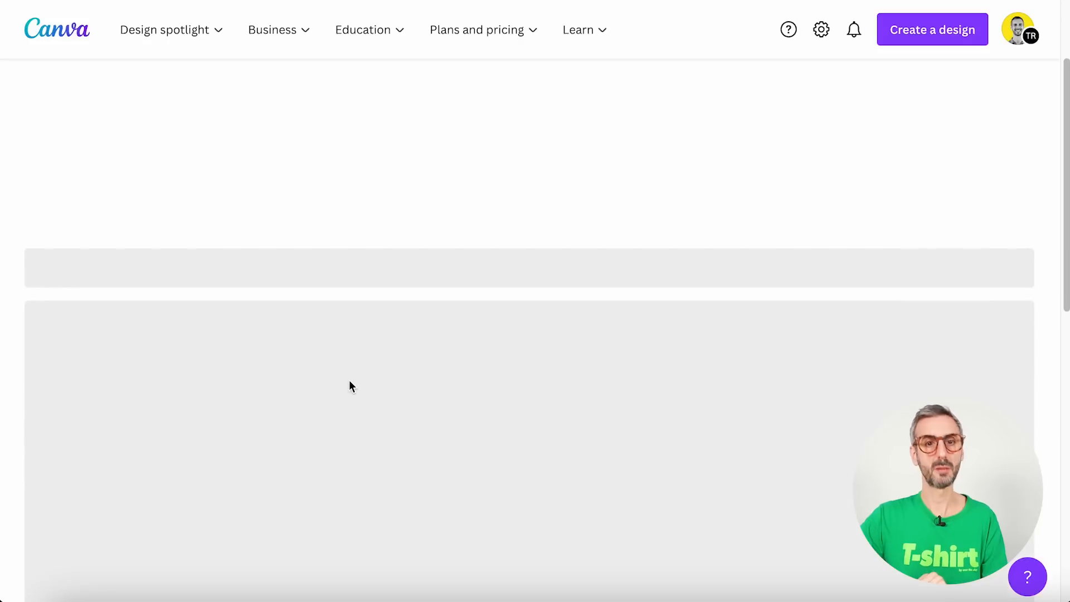
Browse the presentation templates and filter them by the Clean style
{"action": "scroll", "coordinate": [426, 309], "scroll_direction": "down", "scroll_amount": 12}
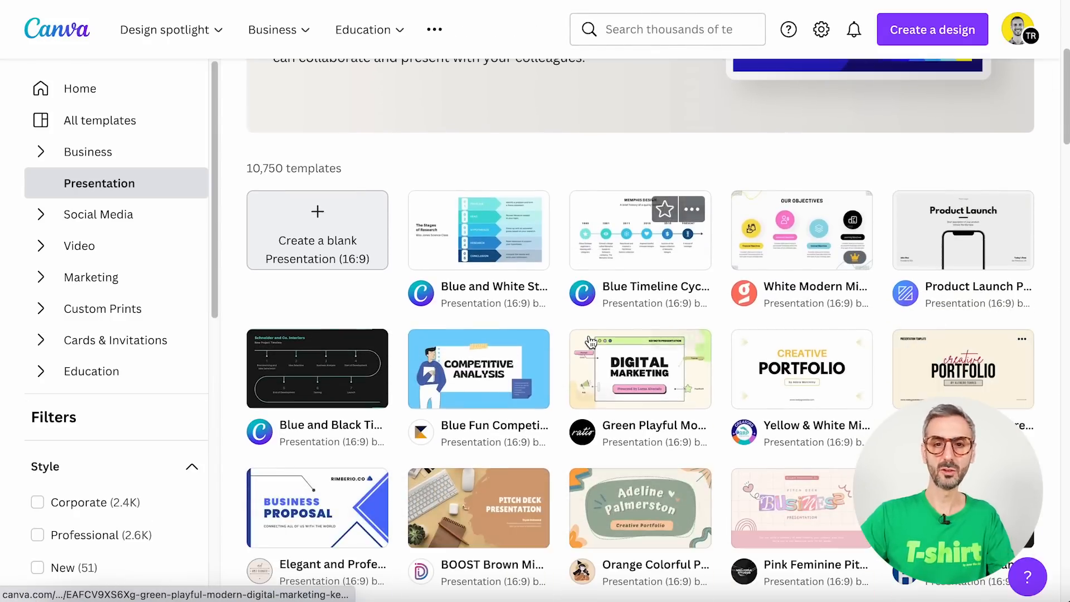
{"action": "scroll", "coordinate": [591, 341], "scroll_direction": "down", "scroll_amount": 10}
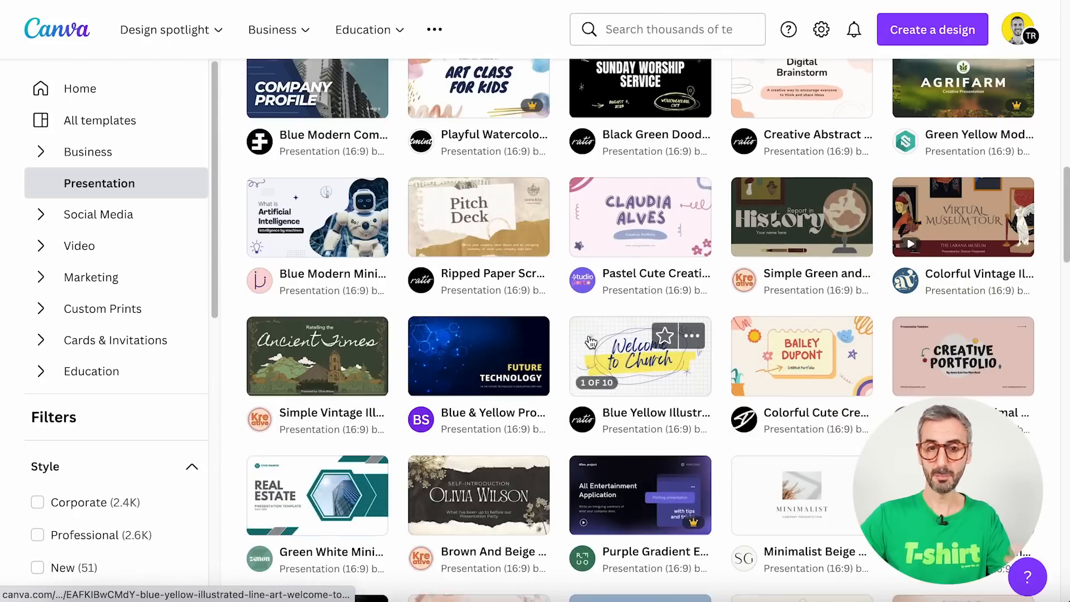
{"action": "scroll", "coordinate": [591, 341], "scroll_direction": "down", "scroll_amount": 4}
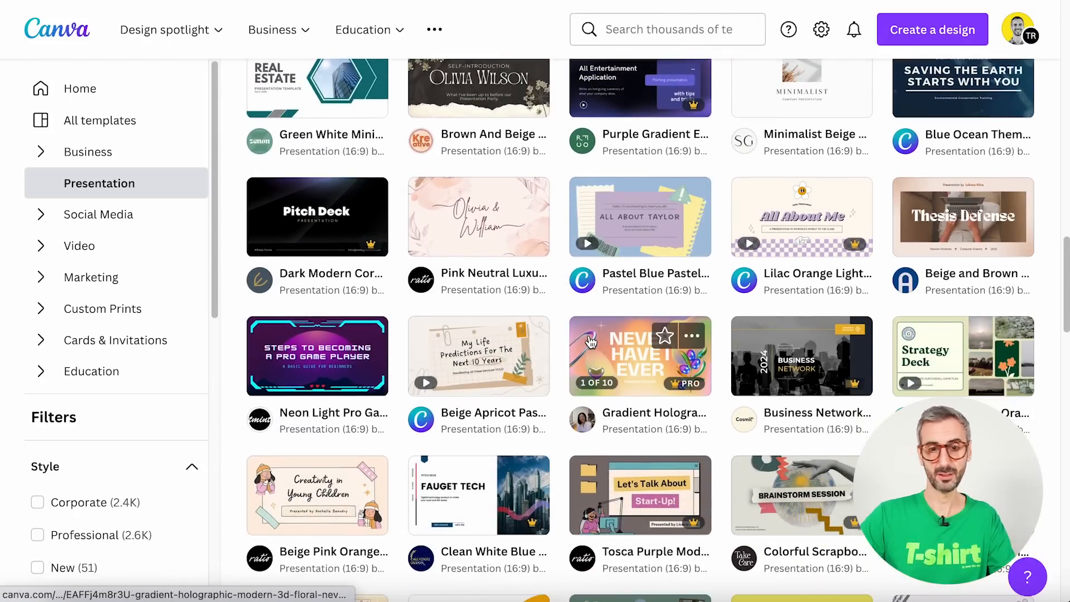
{"action": "scroll", "coordinate": [591, 341], "scroll_direction": "down", "scroll_amount": 4}
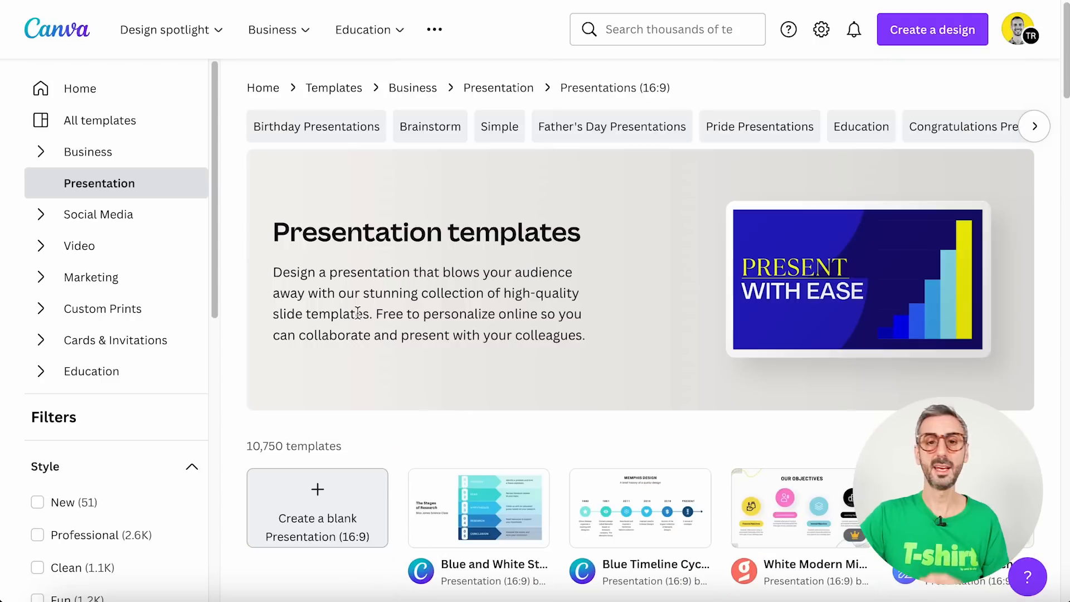
{"action": "scroll", "coordinate": [55, 251], "scroll_direction": "down", "scroll_amount": 2}
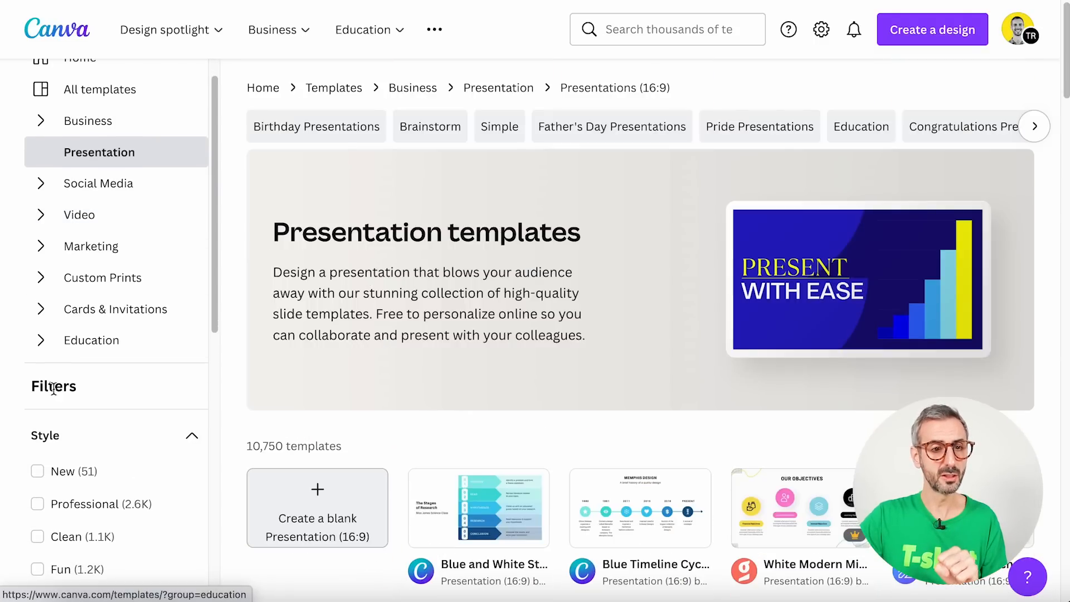
{"action": "scroll", "coordinate": [74, 189], "scroll_direction": "down", "scroll_amount": 6}
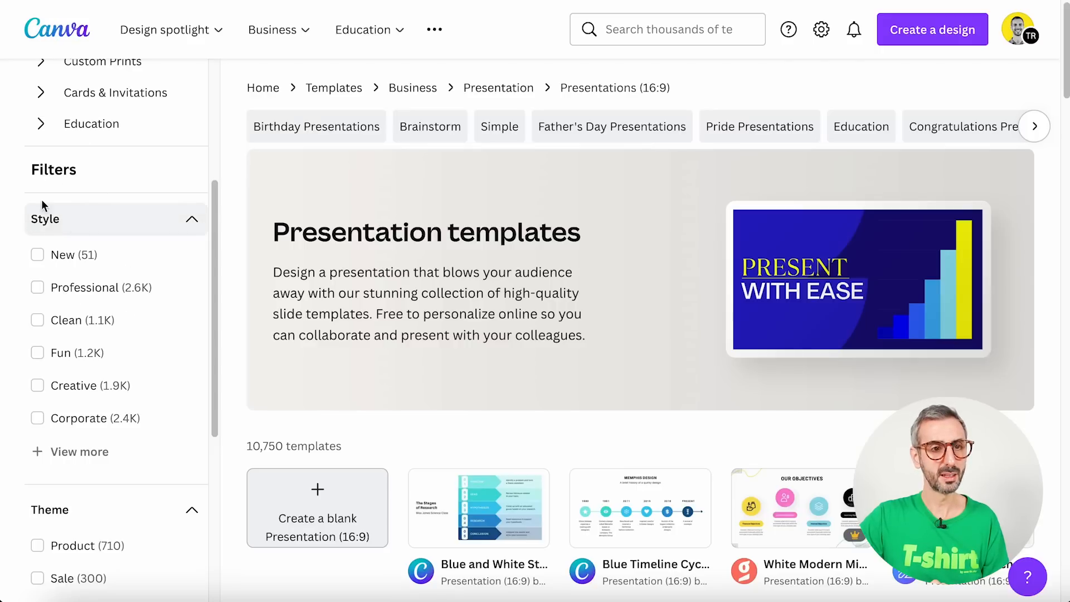
{"action": "scroll", "coordinate": [55, 232], "scroll_direction": "down", "scroll_amount": 1}
{"action": "scroll", "coordinate": [55, 226], "scroll_direction": "down", "scroll_amount": 3}
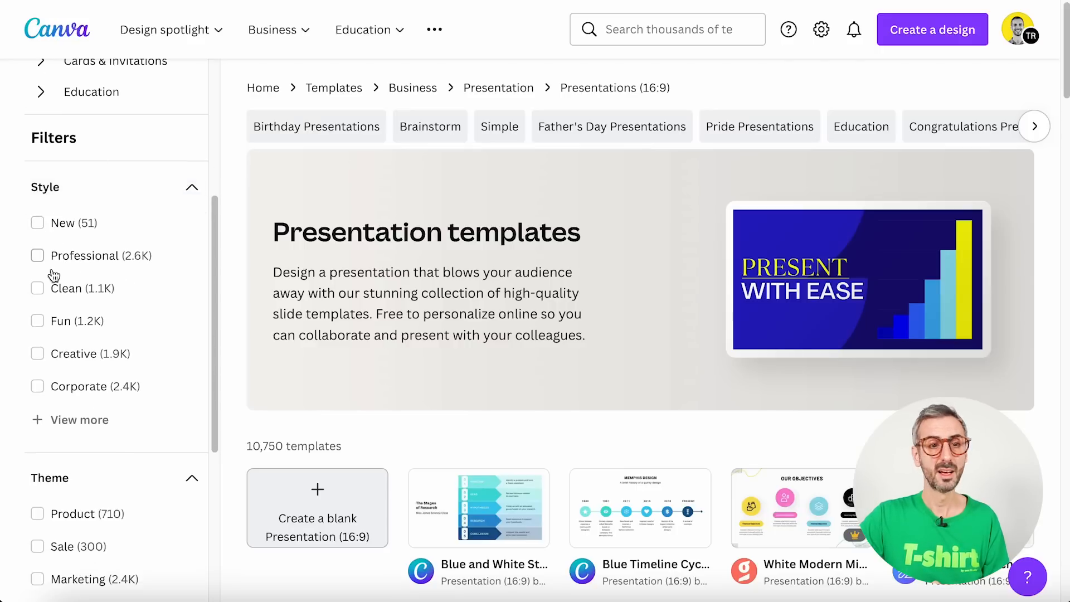
{"action": "left_click", "coordinate": [37, 278]}
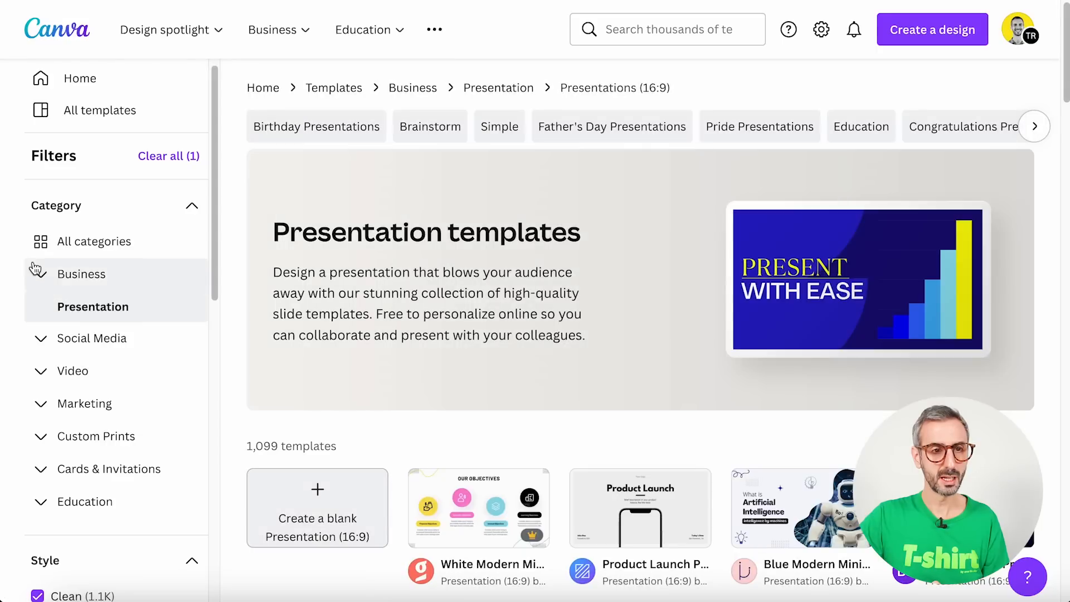
Add the Creative style filter, expand the list of styles, and add the Photo style filter
{"action": "scroll", "coordinate": [39, 267], "scroll_direction": "down", "scroll_amount": 10}
{"action": "scroll", "coordinate": [39, 261], "scroll_direction": "up", "scroll_amount": 3}
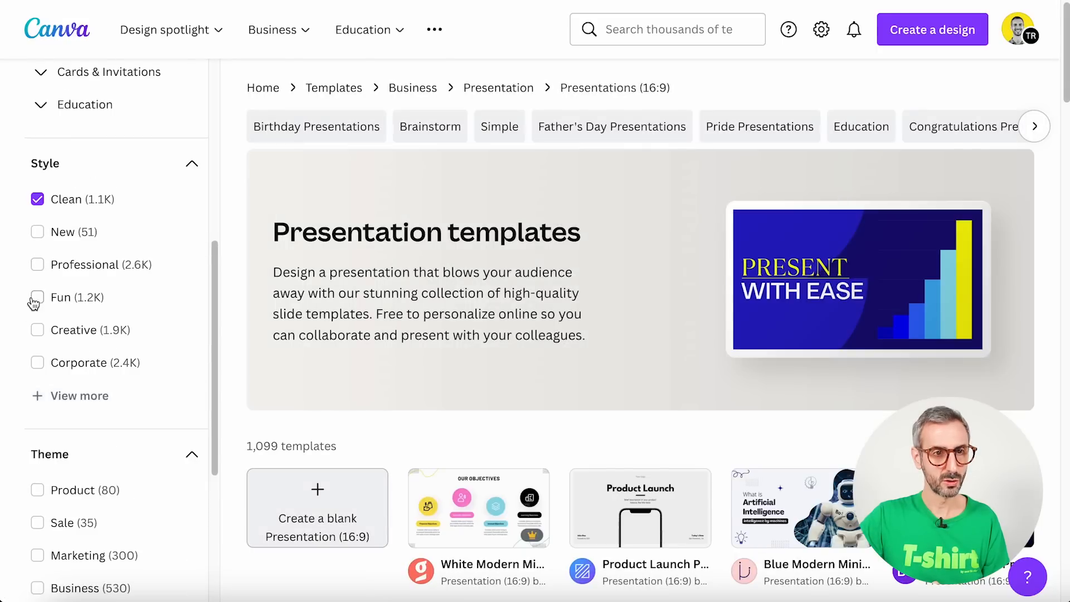
{"action": "left_click", "coordinate": [37, 330]}
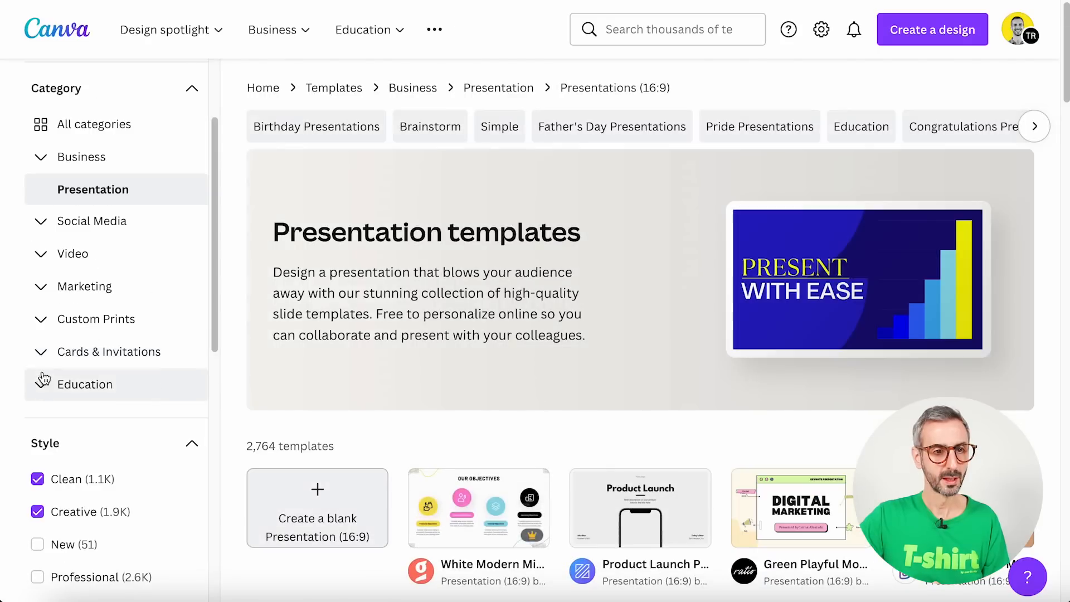
{"action": "scroll", "coordinate": [38, 390], "scroll_direction": "down", "scroll_amount": 5}
{"action": "left_click", "coordinate": [38, 430]}
{"action": "scroll", "coordinate": [67, 431], "scroll_direction": "down", "scroll_amount": 3}
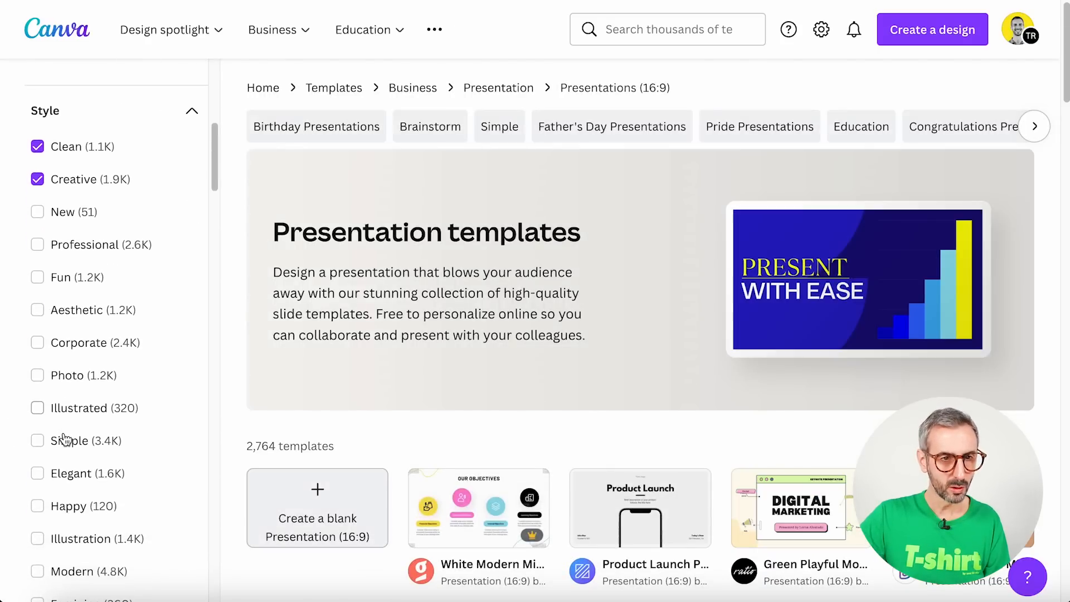
{"action": "scroll", "coordinate": [70, 445], "scroll_direction": "up", "scroll_amount": 3}
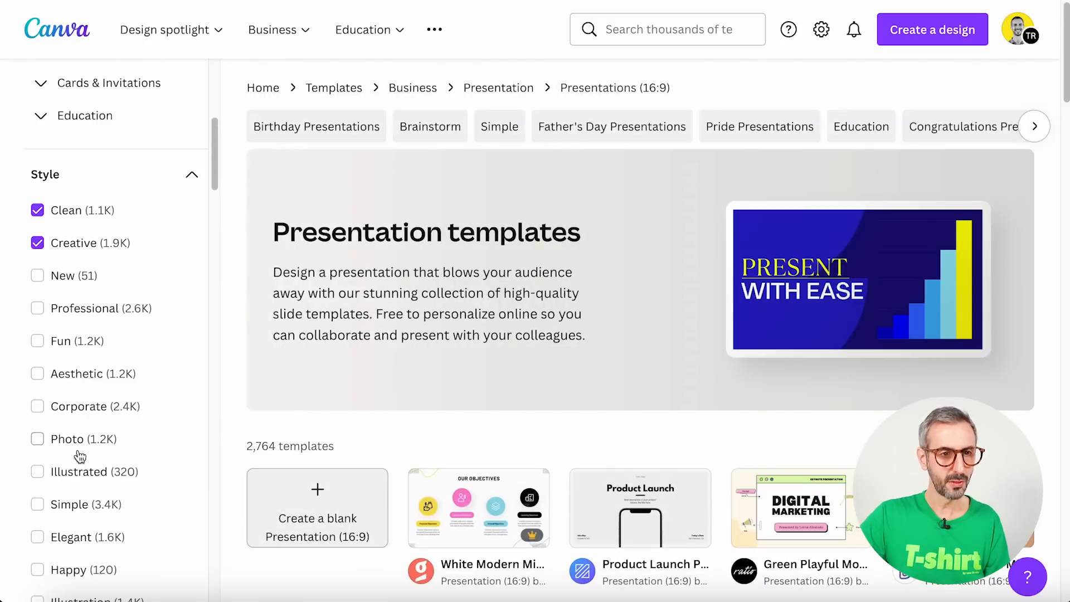
{"action": "left_click", "coordinate": [37, 439]}
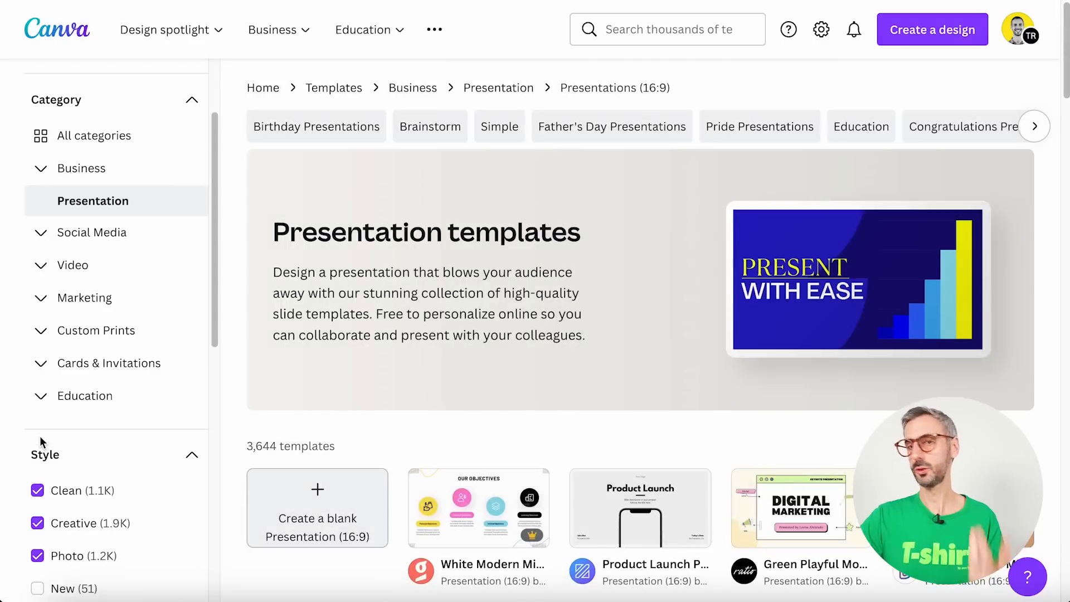
Browse the filtered templates and open the preview of the pink and orange "Word List Game" template
{"action": "scroll", "coordinate": [45, 427], "scroll_direction": "down", "scroll_amount": 1}
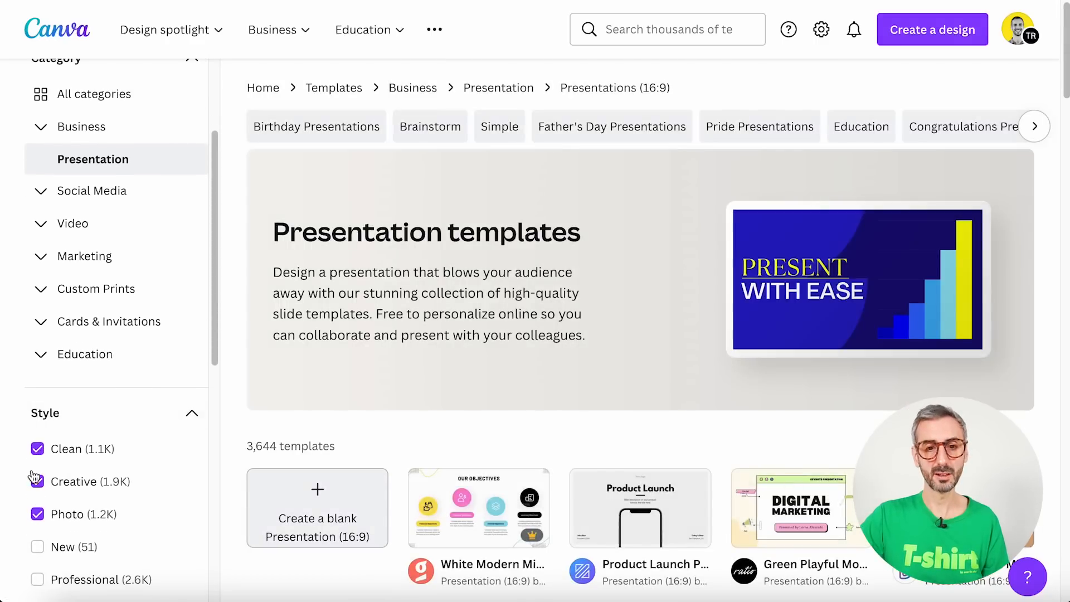
{"action": "scroll", "coordinate": [270, 188], "scroll_direction": "down", "scroll_amount": 5}
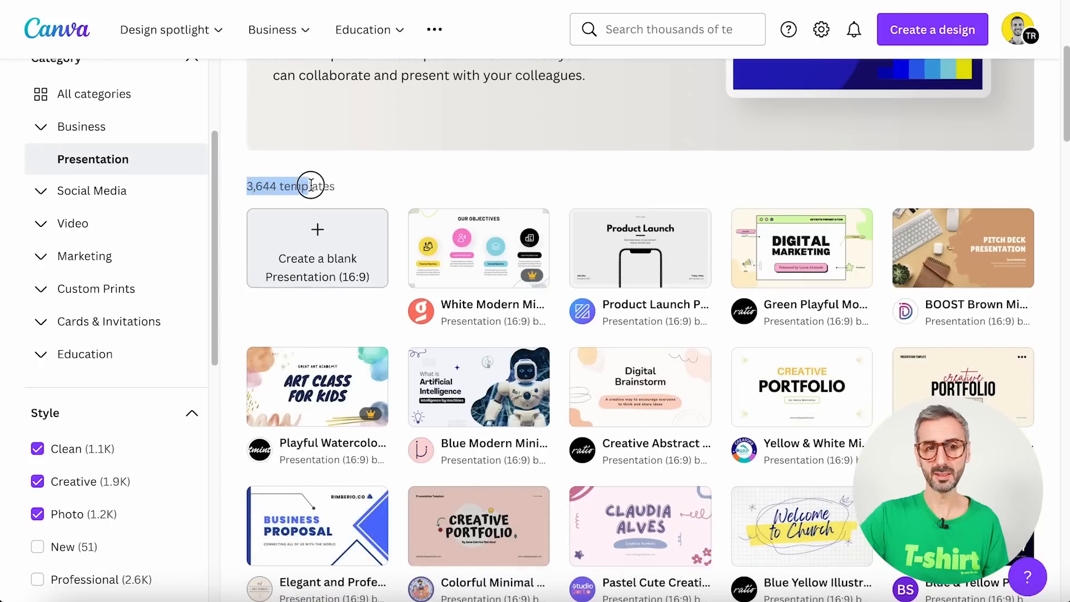
{"action": "scroll", "coordinate": [345, 193], "scroll_direction": "down", "scroll_amount": 1}
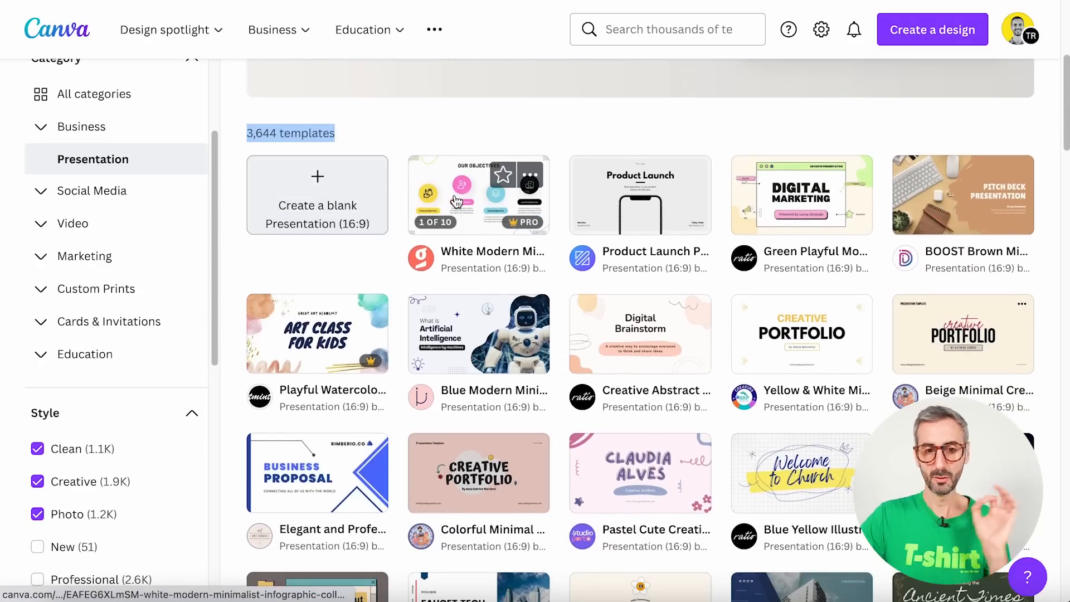
{"action": "scroll", "coordinate": [455, 204], "scroll_direction": "down", "scroll_amount": 1}
{"action": "scroll", "coordinate": [455, 205], "scroll_direction": "down", "scroll_amount": 8}
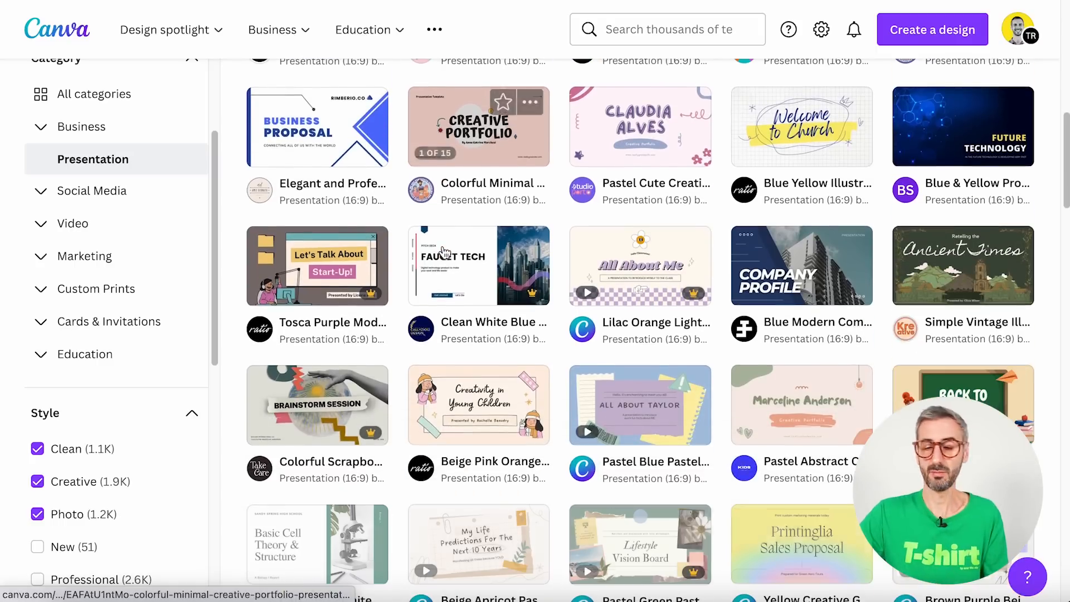
{"action": "scroll", "coordinate": [471, 273], "scroll_direction": "down", "scroll_amount": 5}
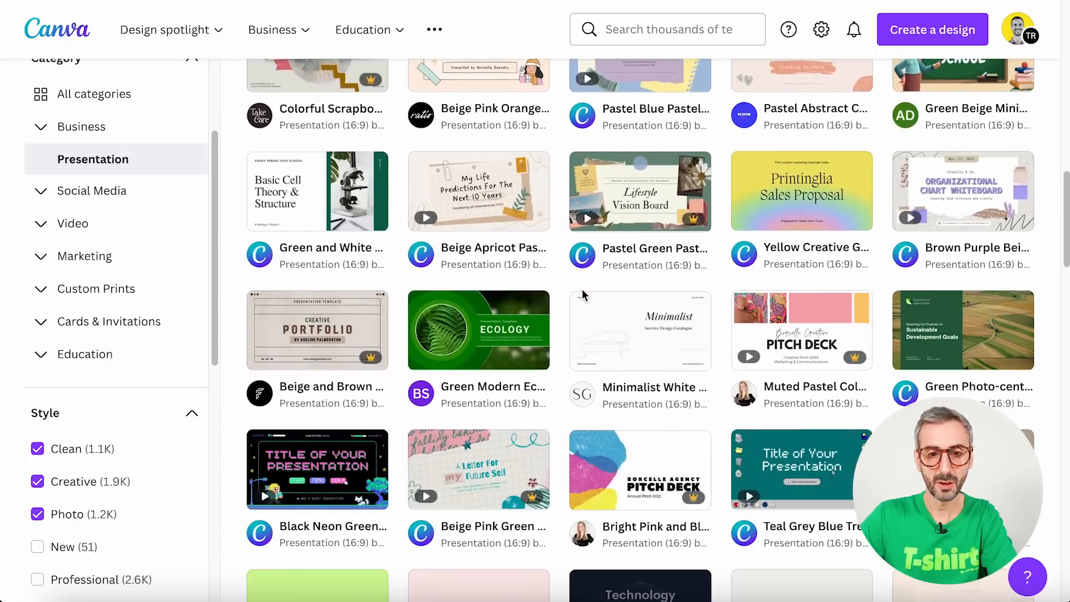
{"action": "scroll", "coordinate": [584, 295], "scroll_direction": "down", "scroll_amount": 12}
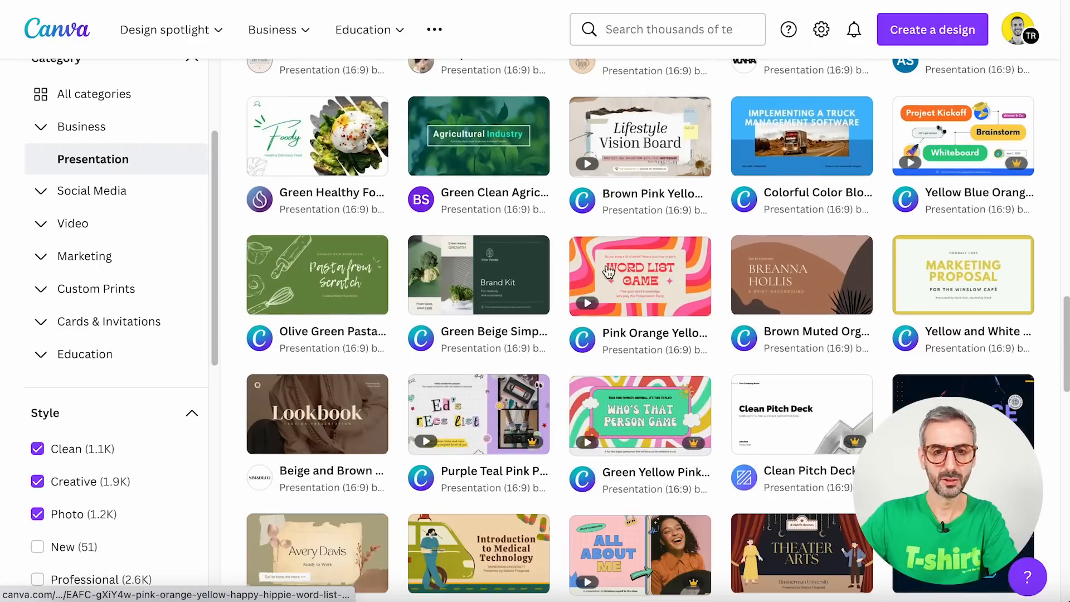
{"action": "mouse_move", "coordinate": [610, 273]}
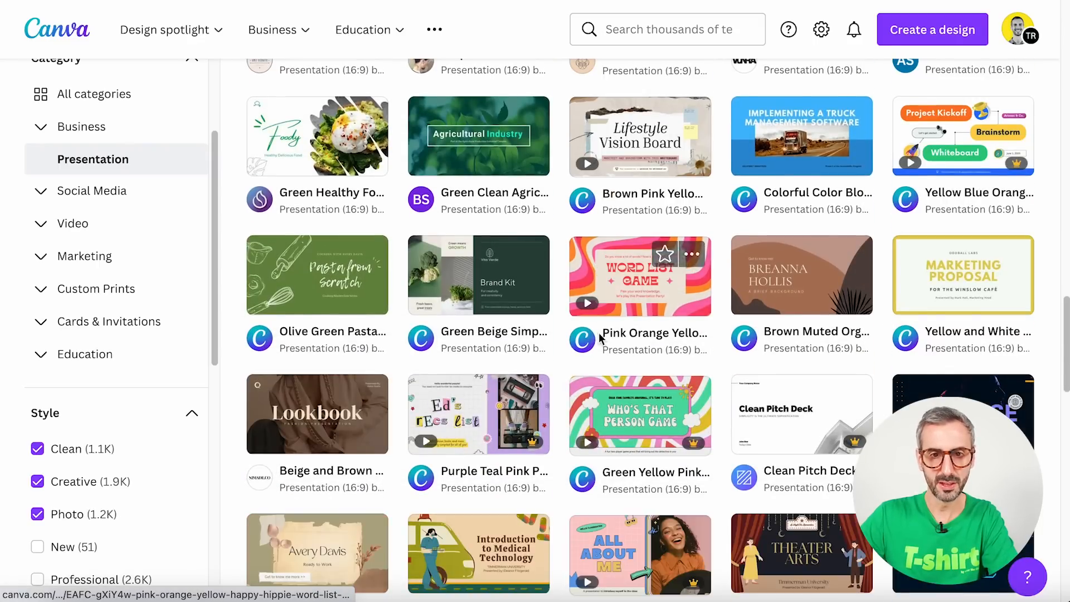
{"action": "left_click", "coordinate": [649, 294]}
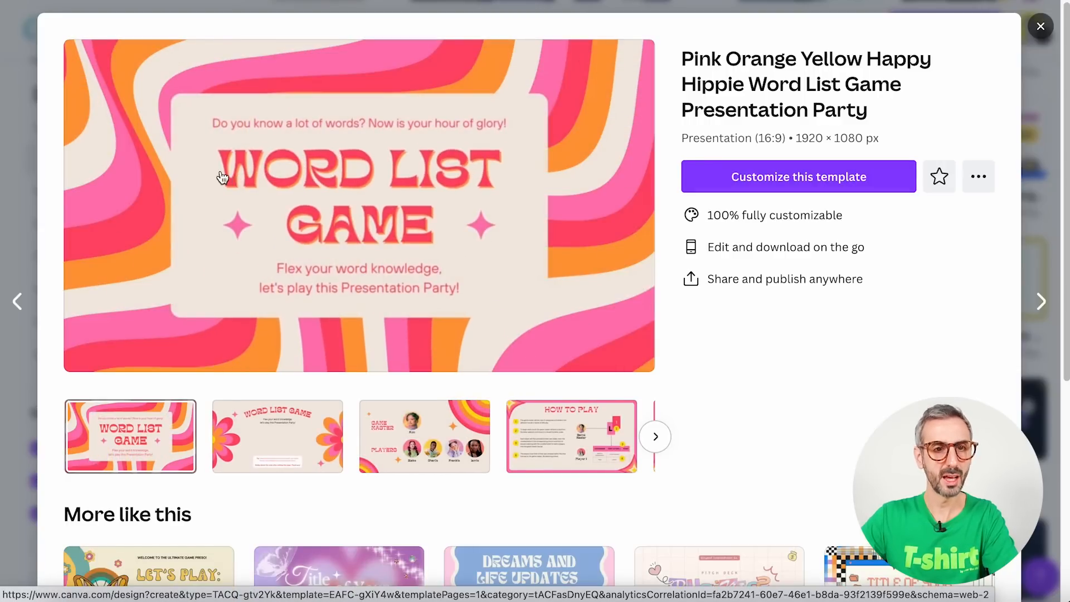
Look over the preview and copy the full template title "Pink Orange Yellow Happy Hippie Word List Game Presentation Party"
{"action": "scroll", "coordinate": [462, 318], "scroll_direction": "down", "scroll_amount": 1}
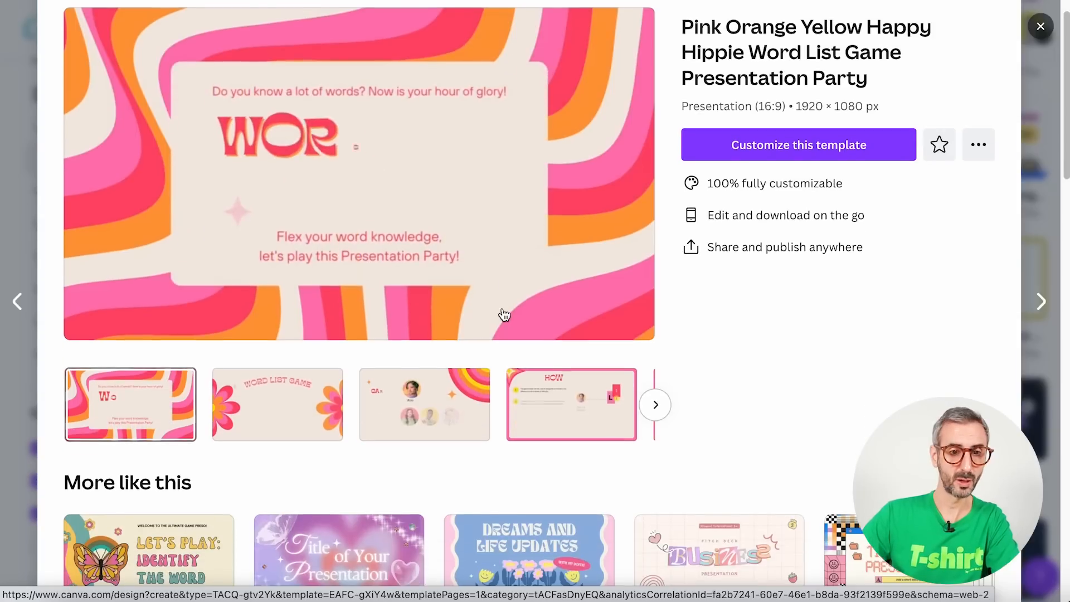
{"action": "scroll", "coordinate": [335, 395], "scroll_direction": "up", "scroll_amount": 1}
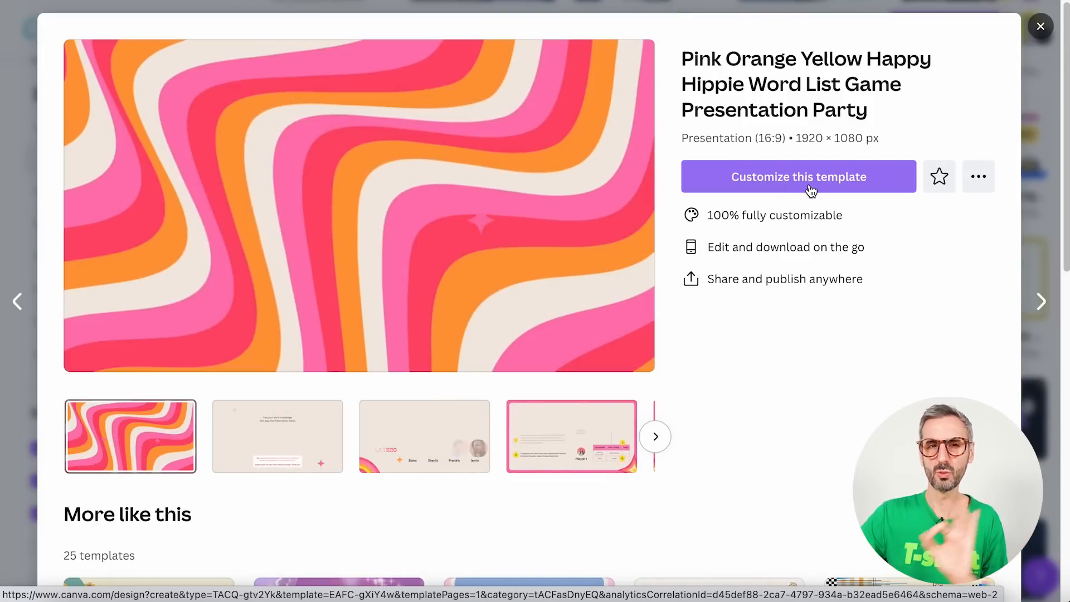
{"action": "left_click", "coordinate": [811, 191]}
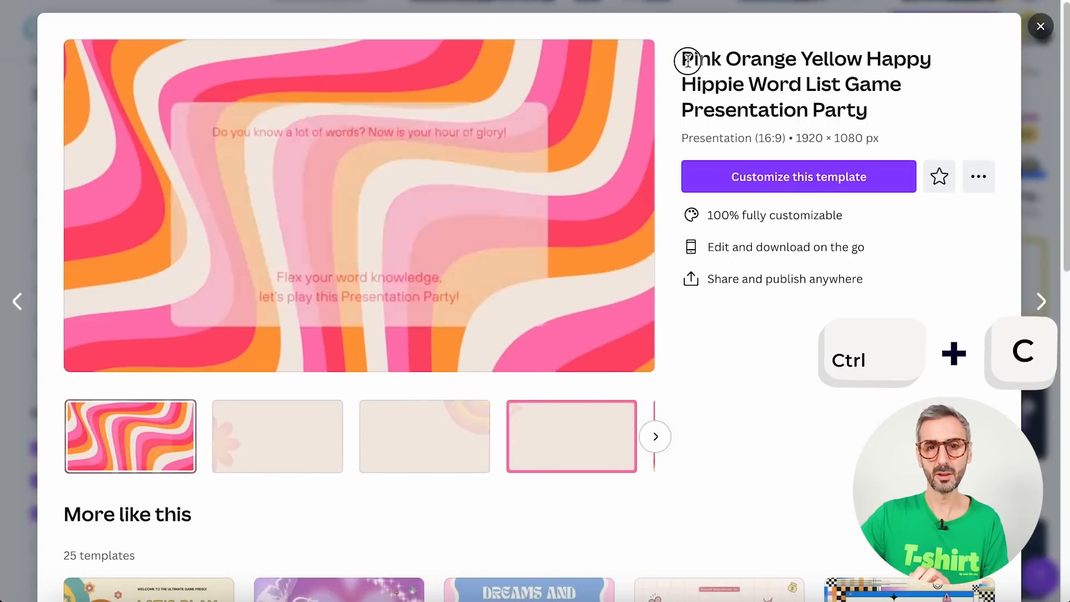
{"action": "left_click_drag", "start_coordinate": [683, 58], "coordinate": [868, 109]}
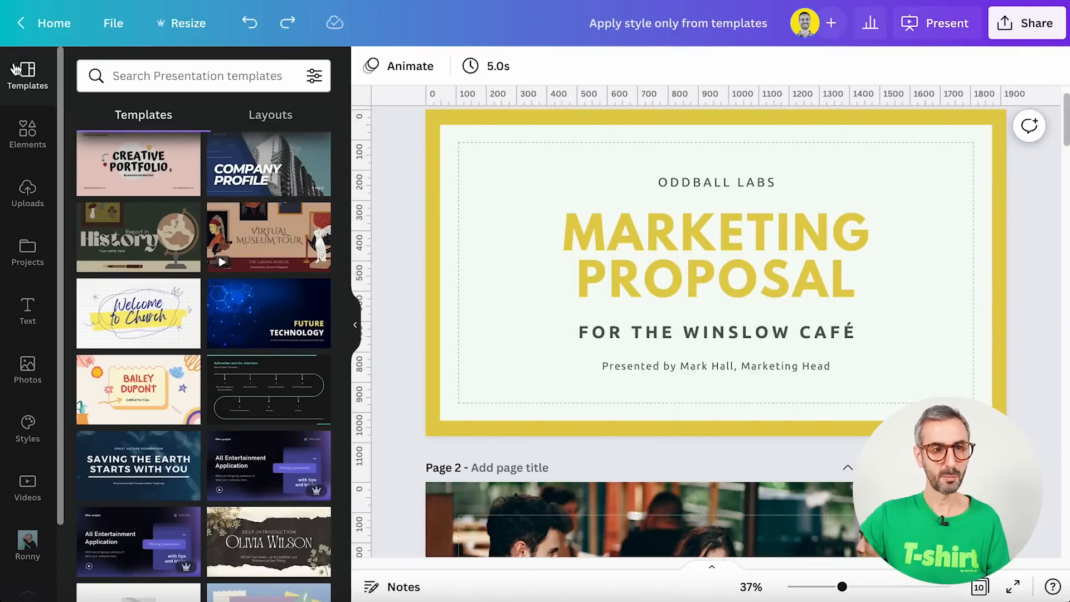
Search the presentation templates for the copied title "Pink Orange Yellow Happy Hippie Word List Game Presentation Party" and locate the matching template
{"action": "left_click", "coordinate": [176, 76]}
{"action": "key", "text": "ctrl+v"}
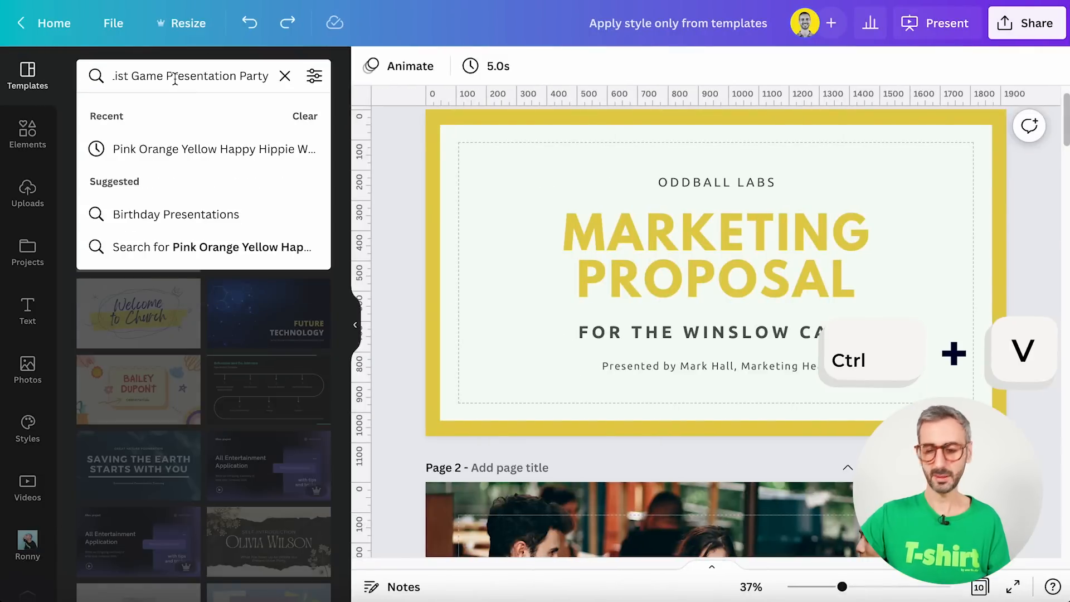
{"action": "key", "text": "Return"}
{"action": "scroll", "coordinate": [191, 382], "scroll_direction": "down", "scroll_amount": 1}
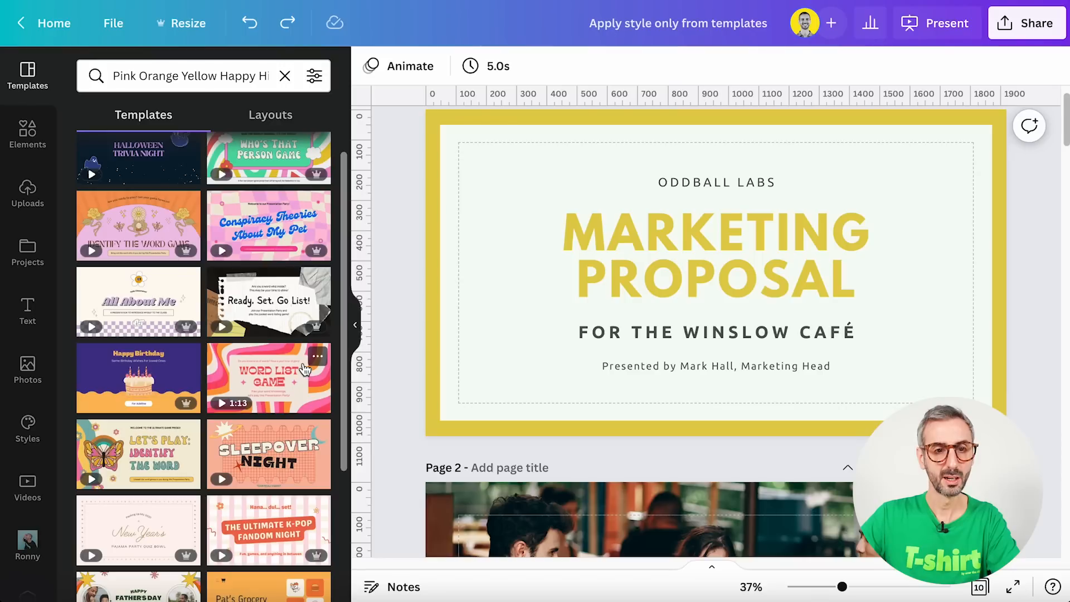
{"action": "scroll", "coordinate": [245, 398], "scroll_direction": "down", "scroll_amount": 1}
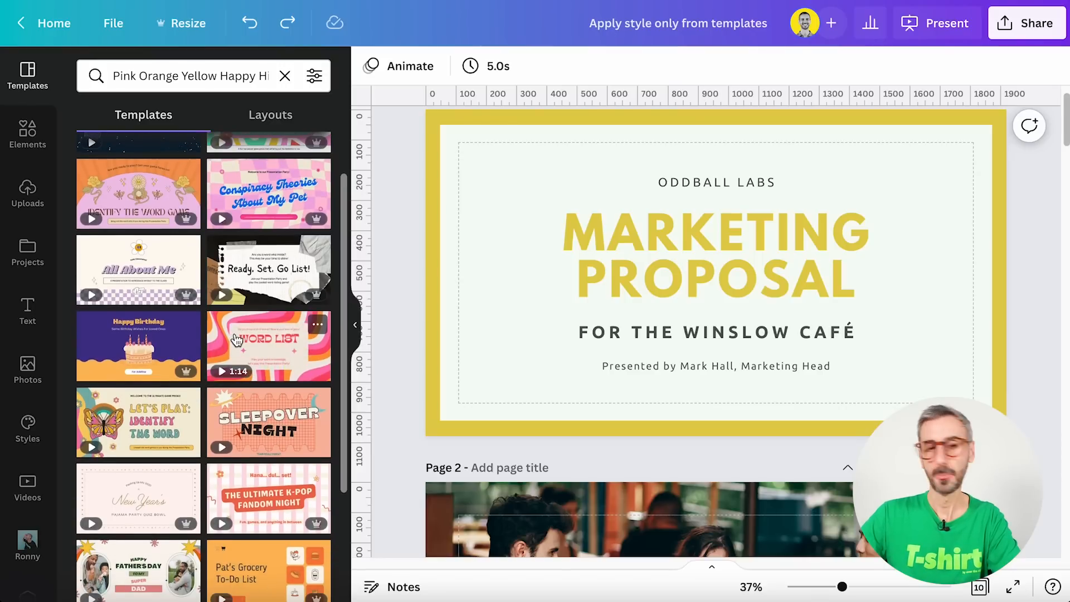
Apply only the fonts and colours of the "Word List Game" template to the cover page
{"action": "left_click", "coordinate": [318, 327]}
{"action": "scroll", "coordinate": [371, 262], "scroll_direction": "down", "scroll_amount": 3}
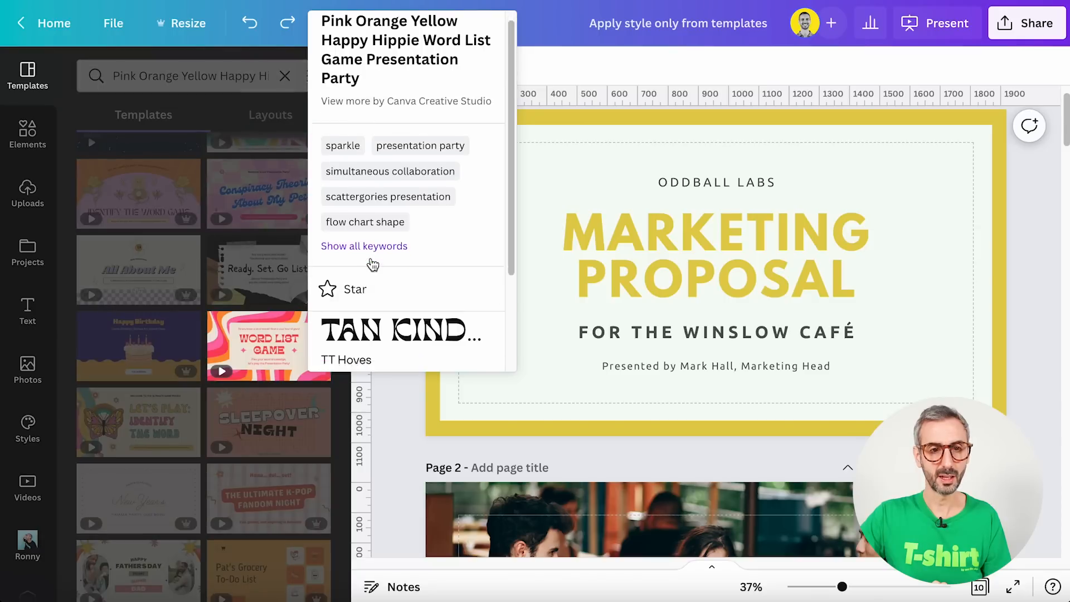
{"action": "left_click", "coordinate": [394, 322]}
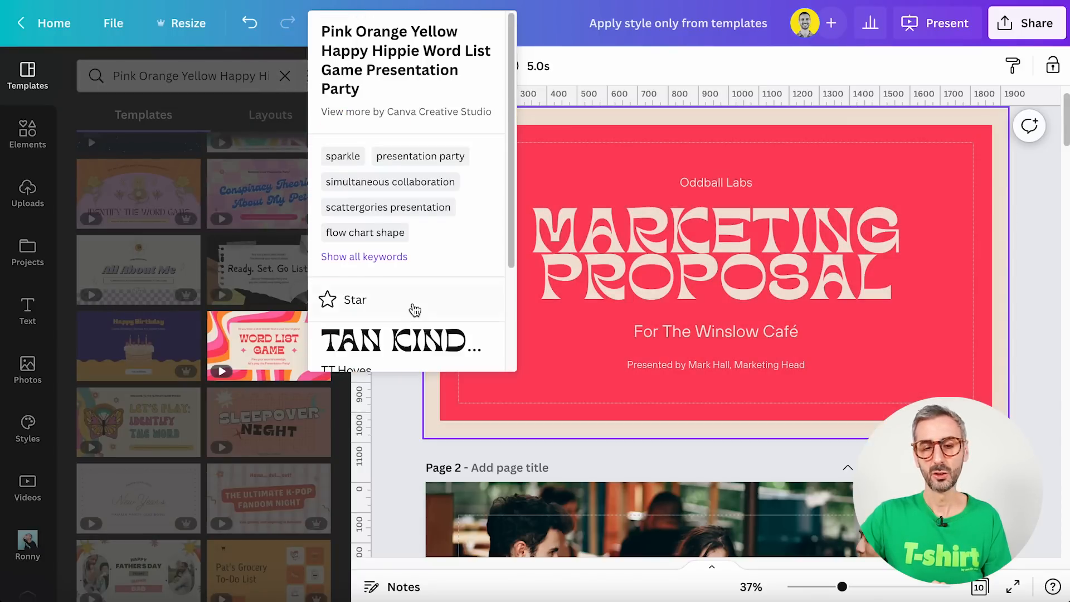
Reapply the template's colour palette to the cover page twice to shuffle how its colours are distributed
{"action": "scroll", "coordinate": [613, 234], "scroll_direction": "down", "scroll_amount": 1}
{"action": "scroll", "coordinate": [457, 273], "scroll_direction": "down", "scroll_amount": 3}
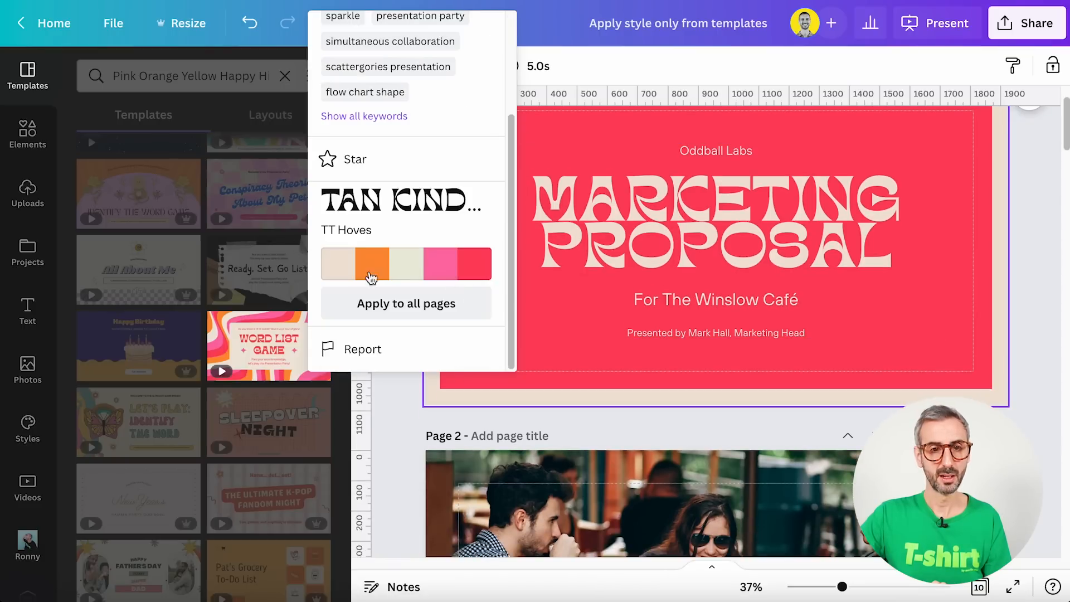
{"action": "left_click", "coordinate": [406, 273]}
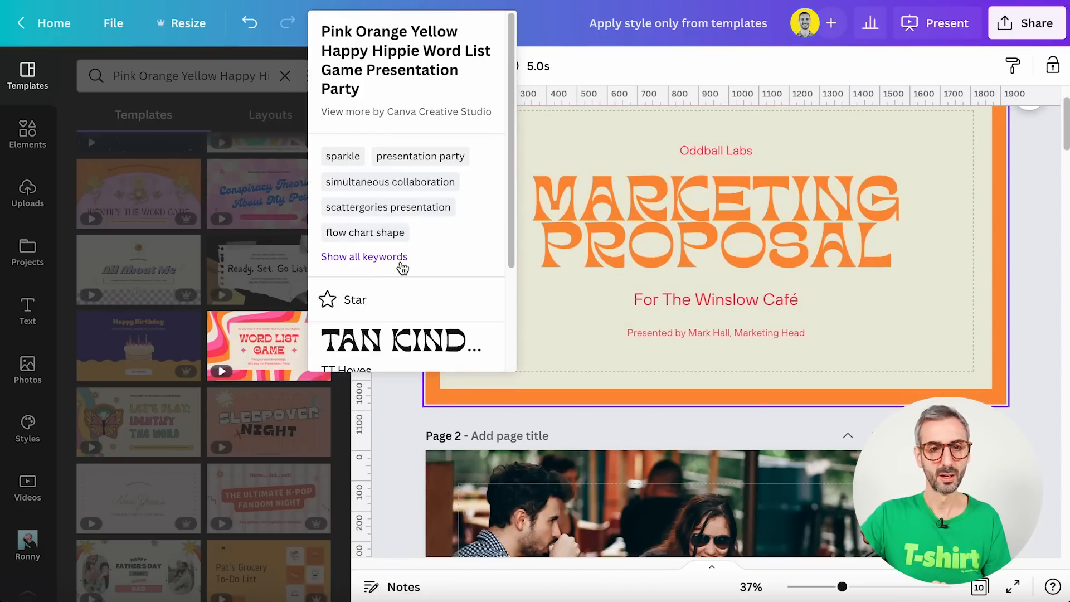
{"action": "scroll", "coordinate": [410, 304], "scroll_direction": "down", "scroll_amount": 3}
{"action": "left_click", "coordinate": [414, 267]}
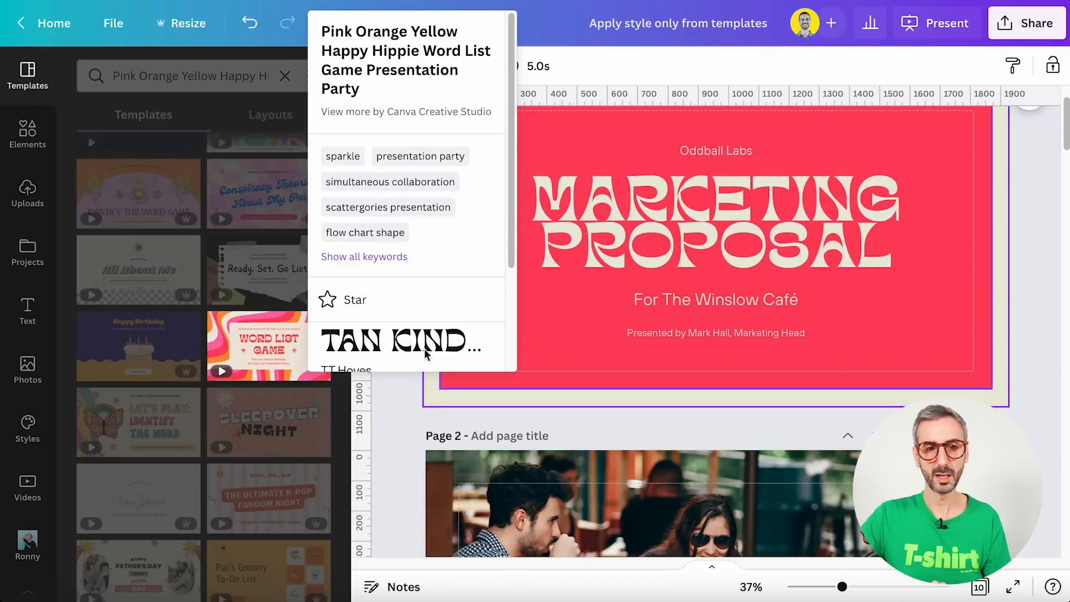
{"action": "scroll", "coordinate": [425, 354], "scroll_direction": "down", "scroll_amount": 3}
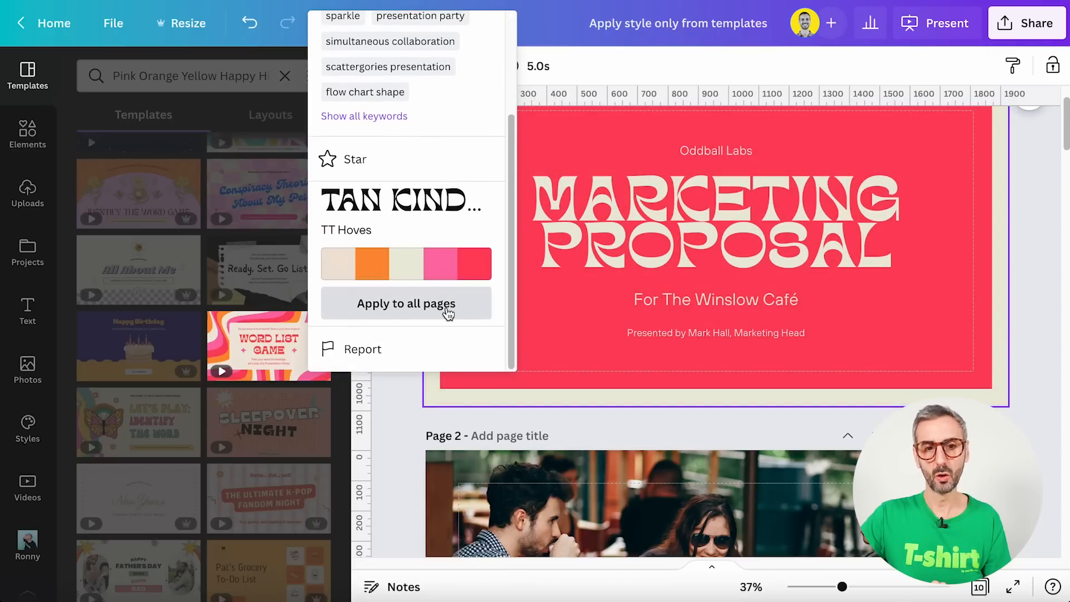
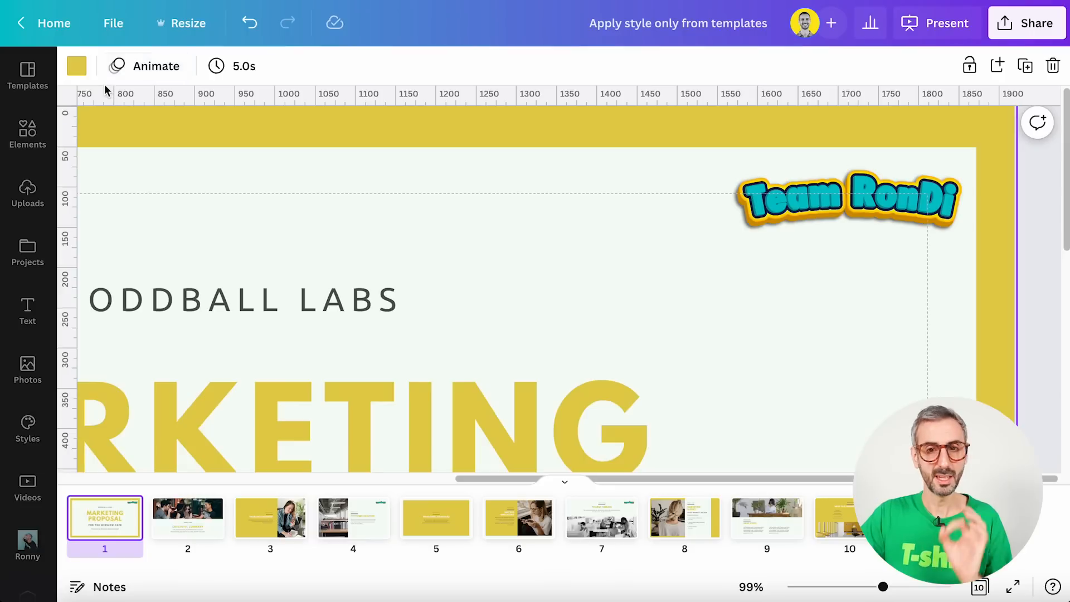
Recolour the cover page's border with the yellow #FFF302 sampled from the Team RonDi logo
{"action": "left_click", "coordinate": [141, 126]}
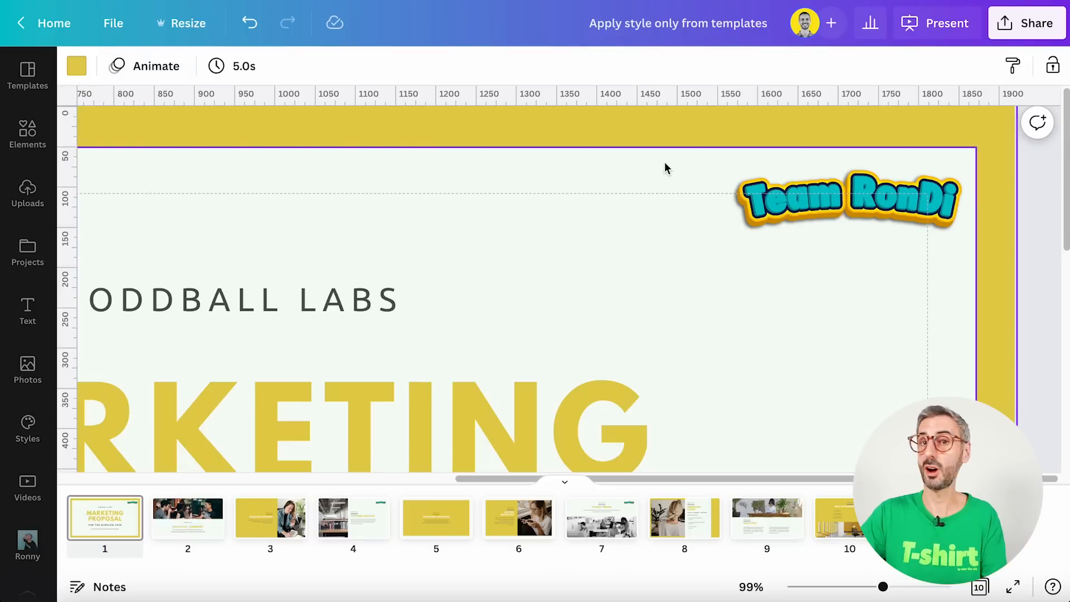
{"action": "left_click", "coordinate": [598, 131]}
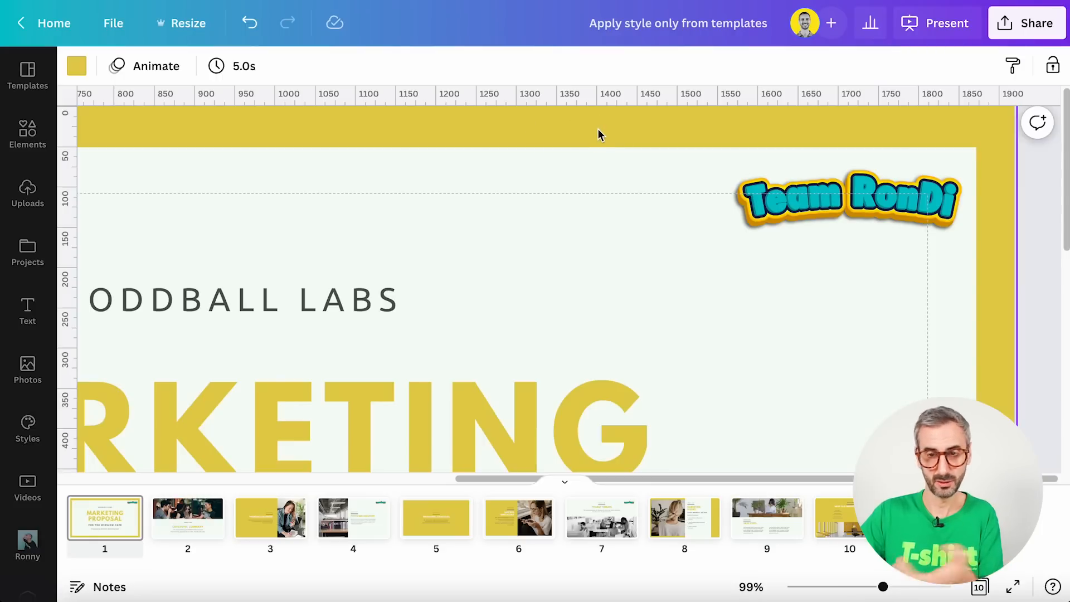
{"action": "left_click", "coordinate": [77, 69]}
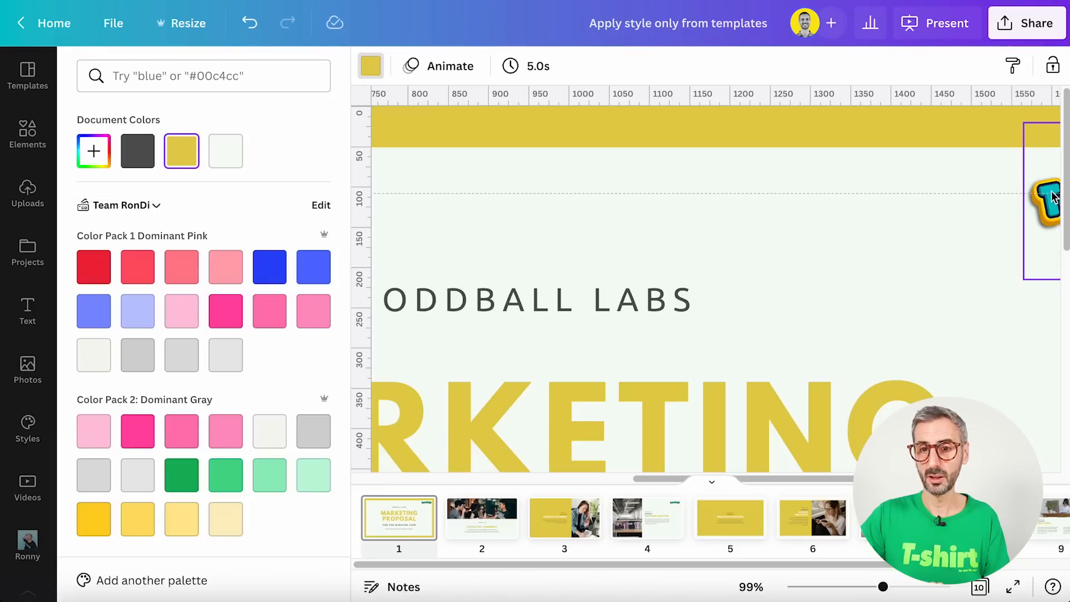
{"action": "left_click", "coordinate": [93, 151]}
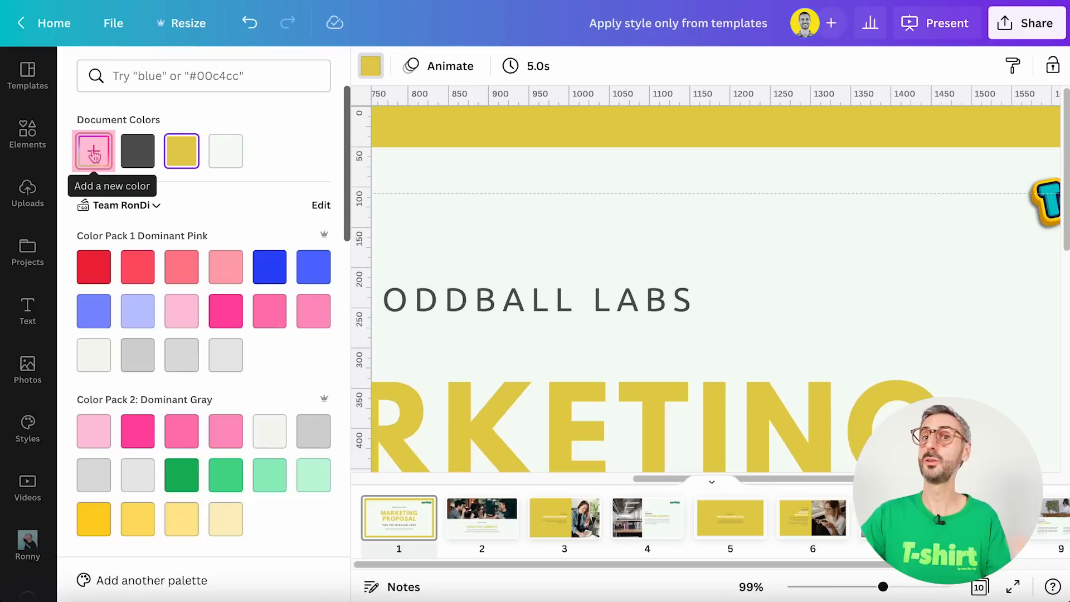
{"action": "left_click", "coordinate": [93, 152]}
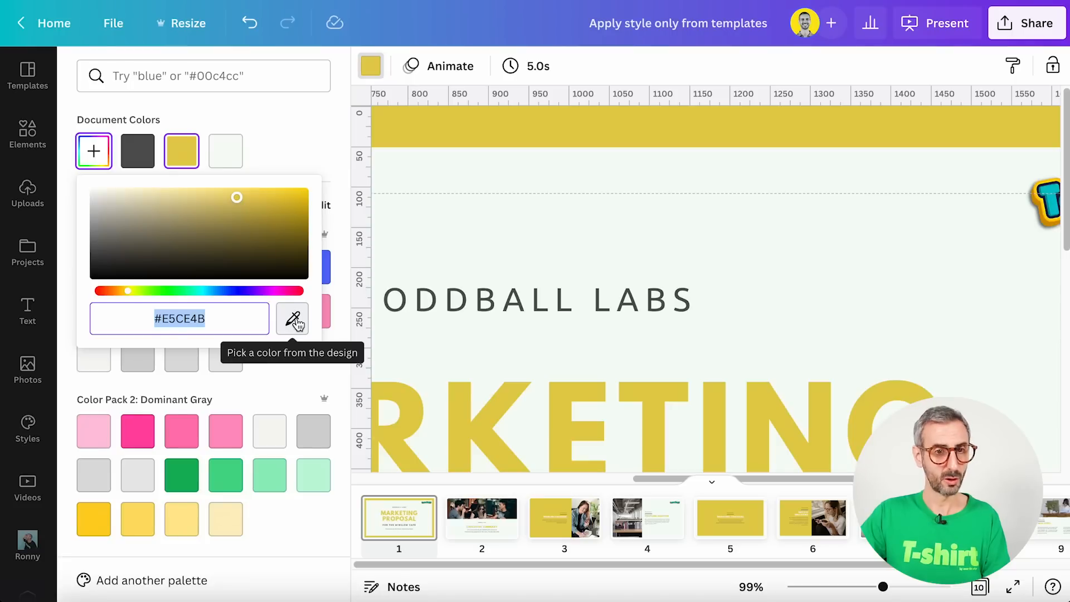
{"action": "left_click", "coordinate": [294, 320]}
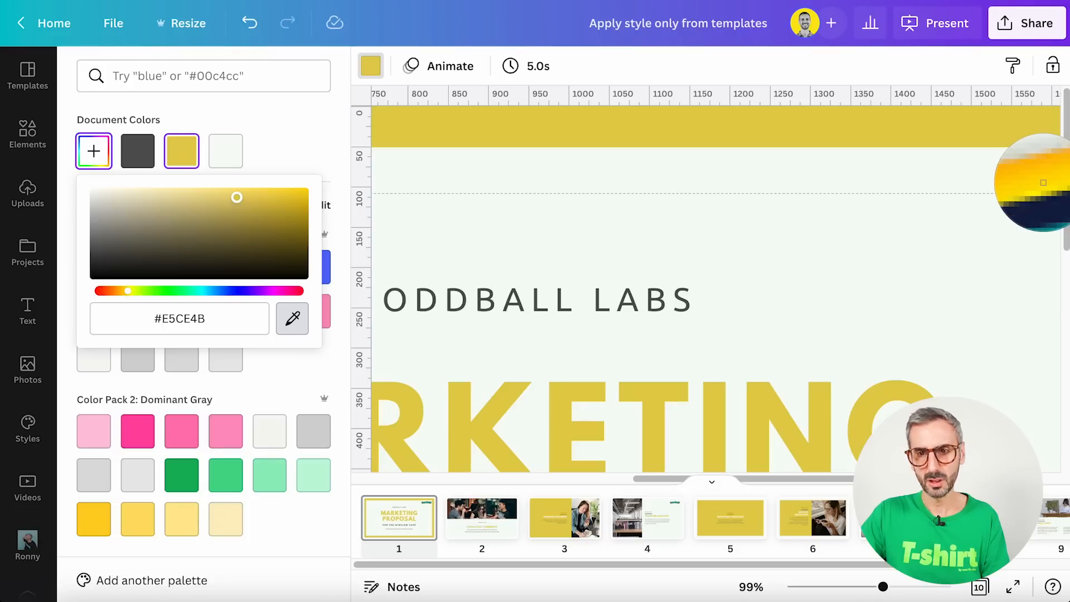
{"action": "left_click", "coordinate": [1043, 184]}
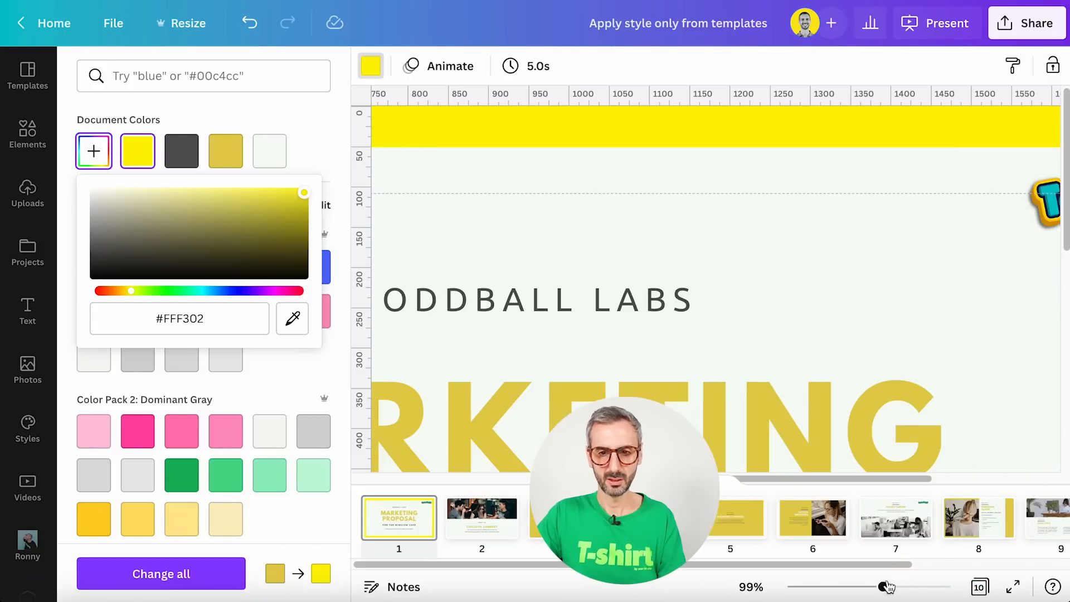
Set the background of the "Problem Statement" page to the bright yellow document colour
{"action": "left_click_drag", "start_coordinate": [887, 586], "coordinate": [839, 586]}
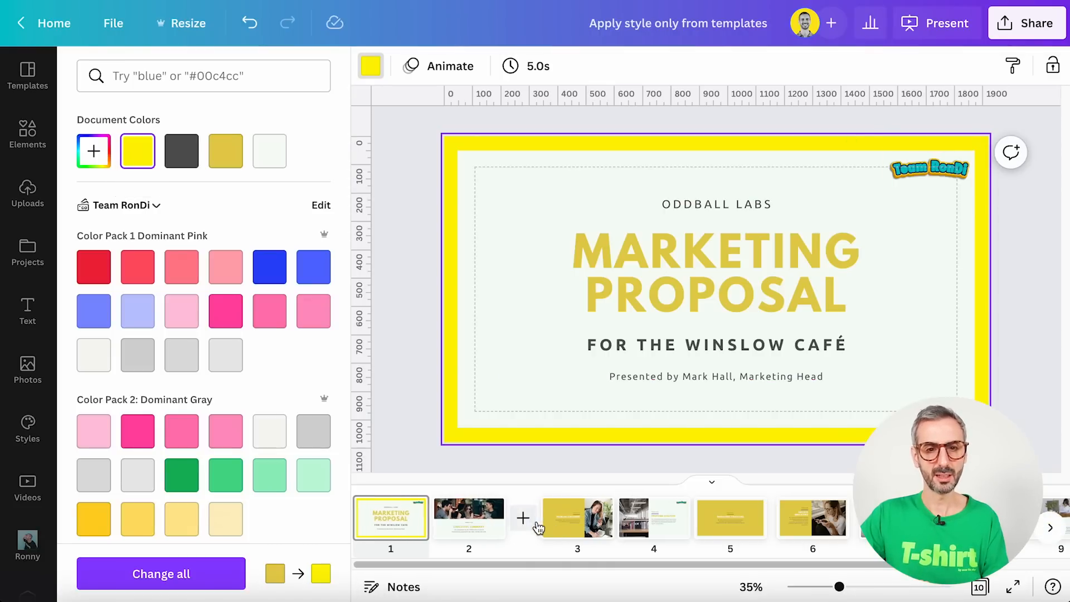
{"action": "left_click", "coordinate": [560, 520]}
{"action": "left_click", "coordinate": [487, 190]}
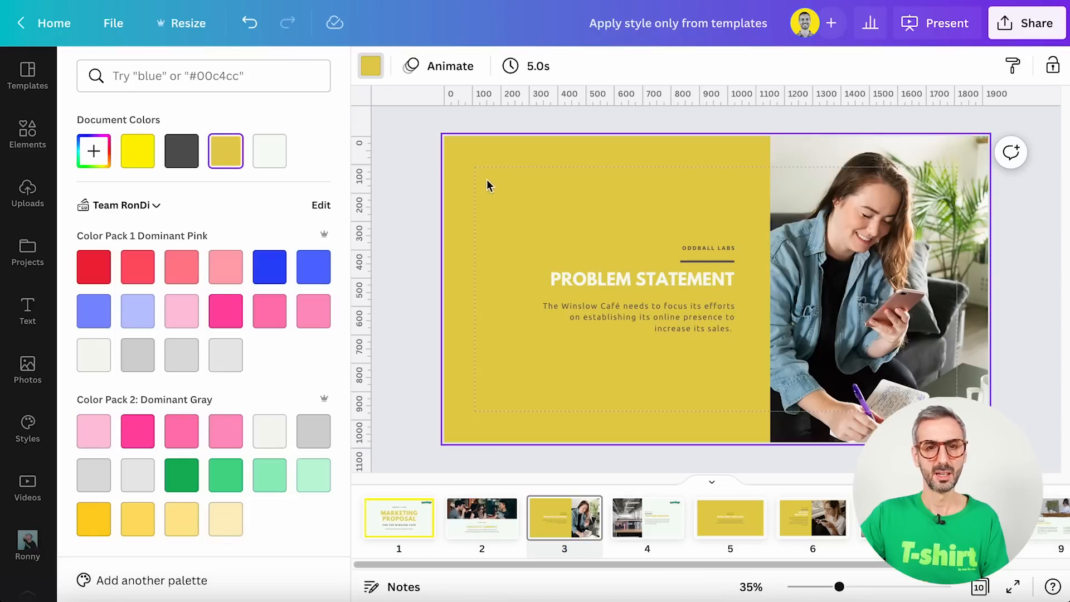
{"action": "left_click", "coordinate": [513, 146]}
{"action": "left_click", "coordinate": [138, 150]}
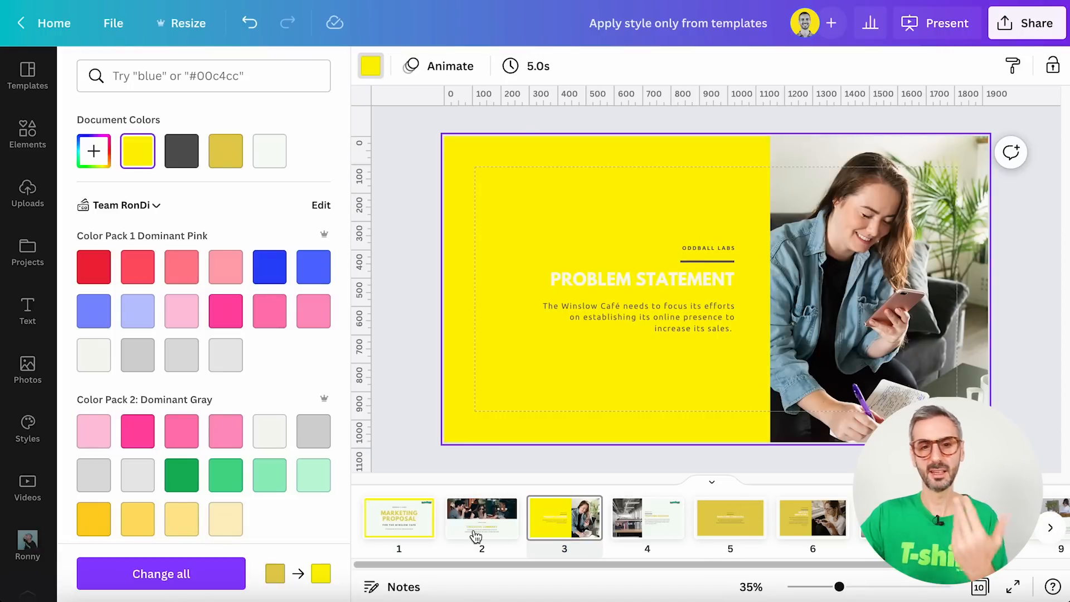
{"action": "left_click", "coordinate": [423, 529]}
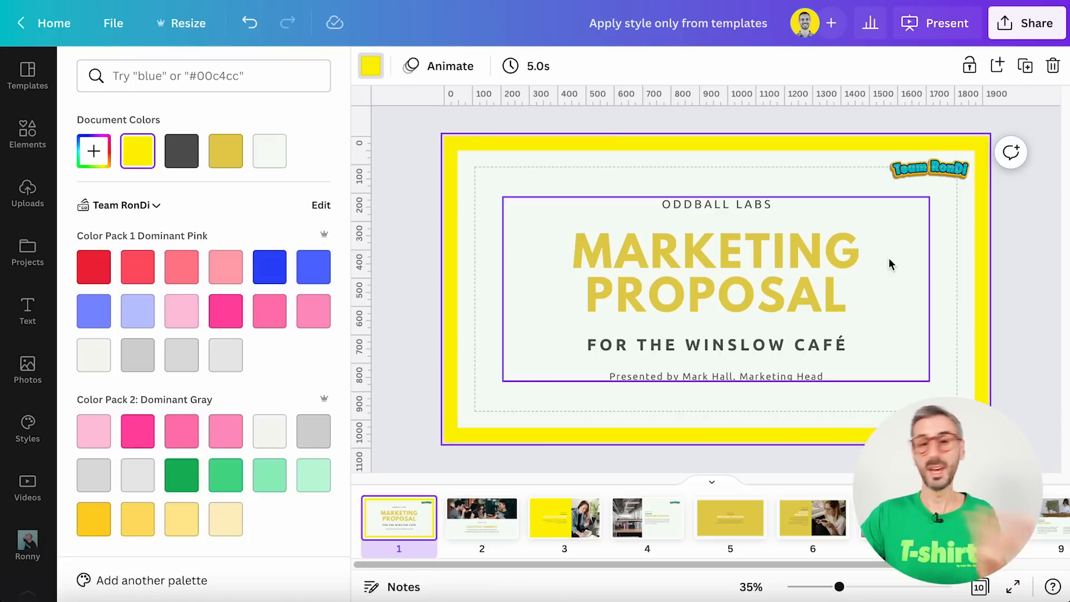
{"action": "left_click", "coordinate": [770, 290]}
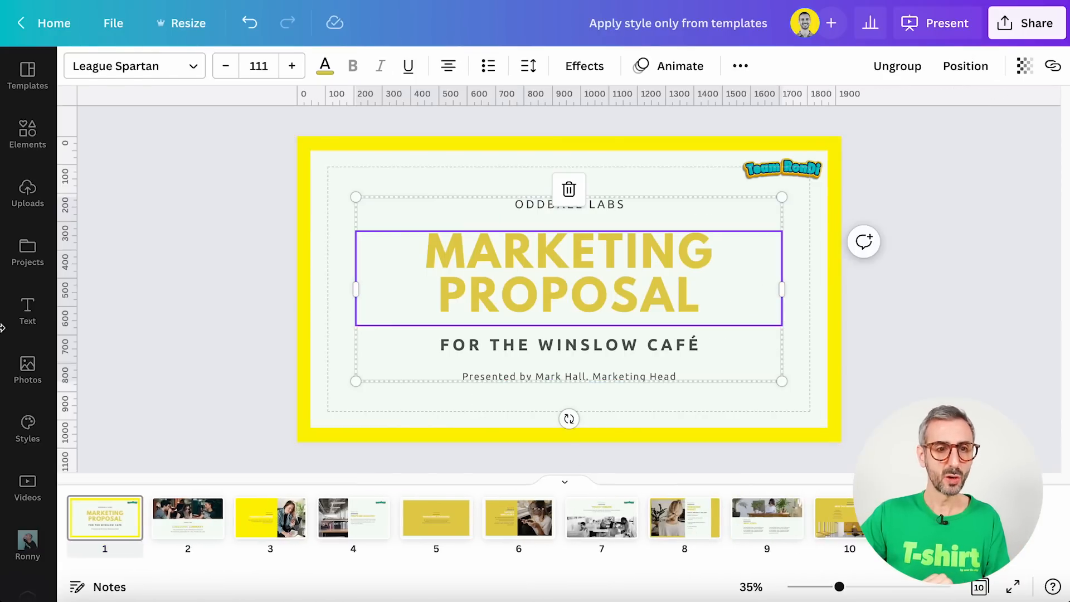
{"action": "left_click", "coordinate": [27, 146]}
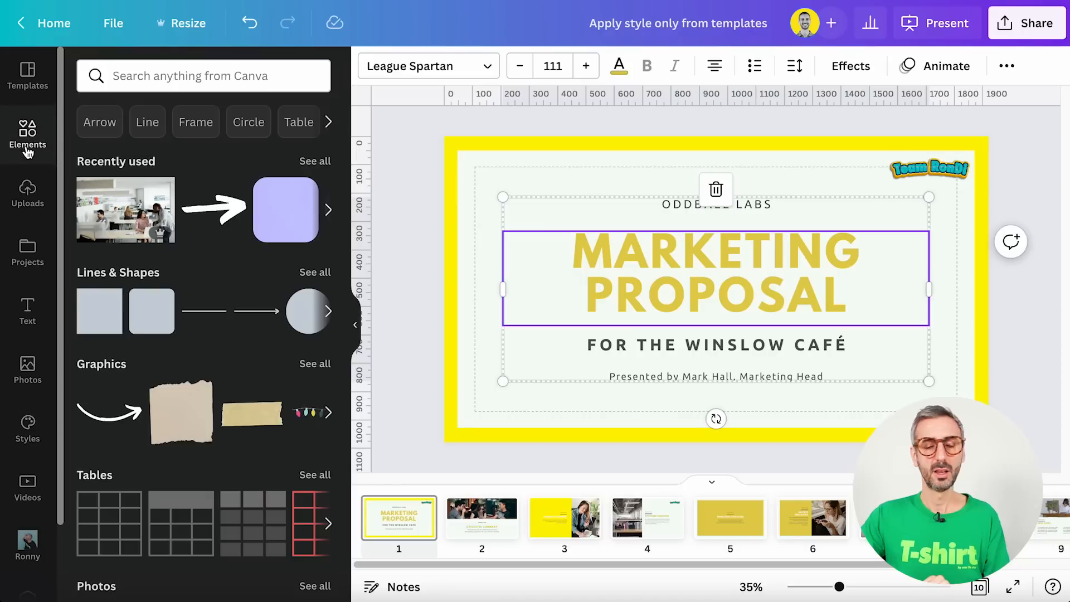
{"action": "scroll", "coordinate": [524, 518], "scroll_direction": "right", "scroll_amount": 2}
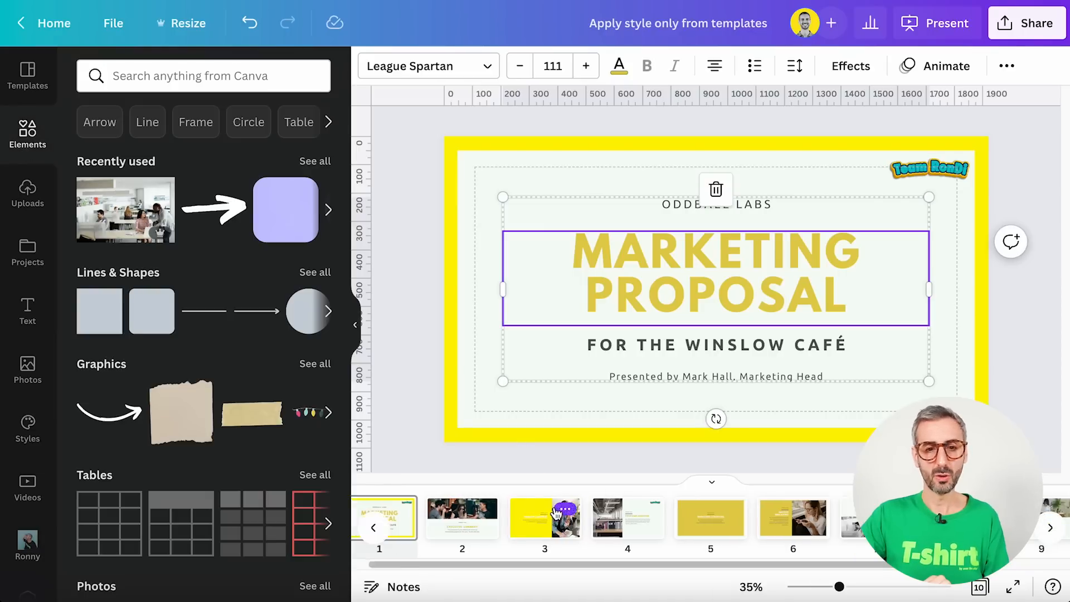
Try recolouring the "Marketing Budget" page's background with the brown #86682D sampled from the plant pot in its photo
{"action": "left_click", "coordinate": [520, 523]}
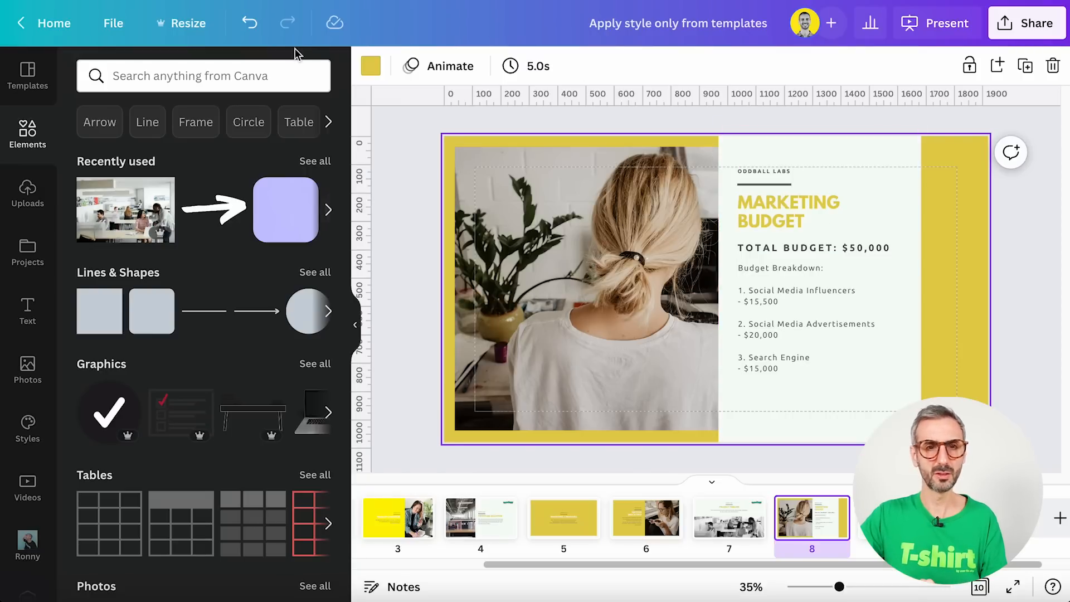
{"action": "left_click", "coordinate": [382, 65]}
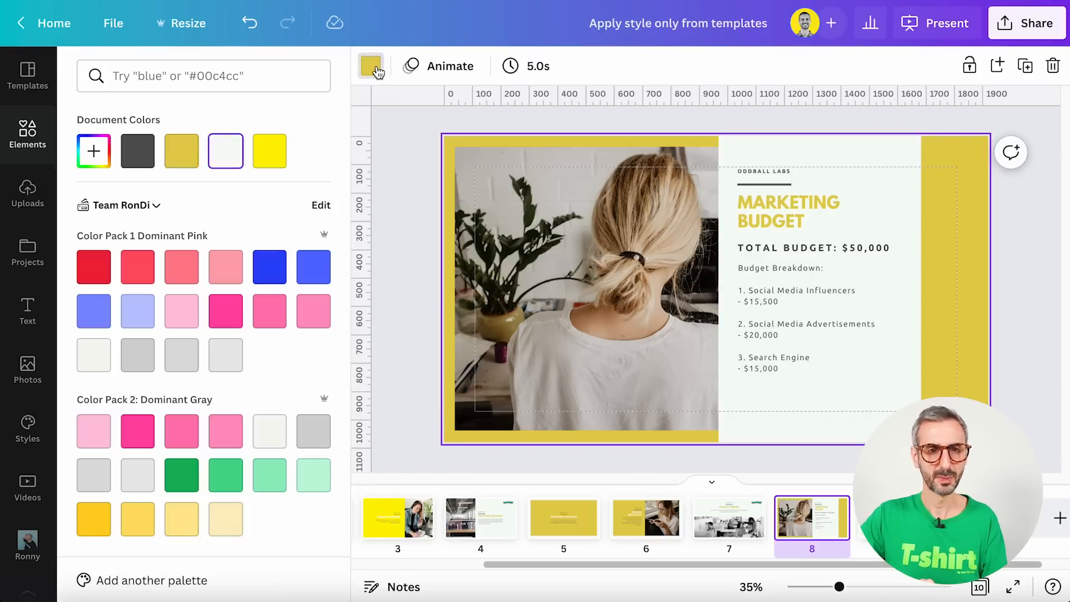
{"action": "left_click", "coordinate": [93, 149]}
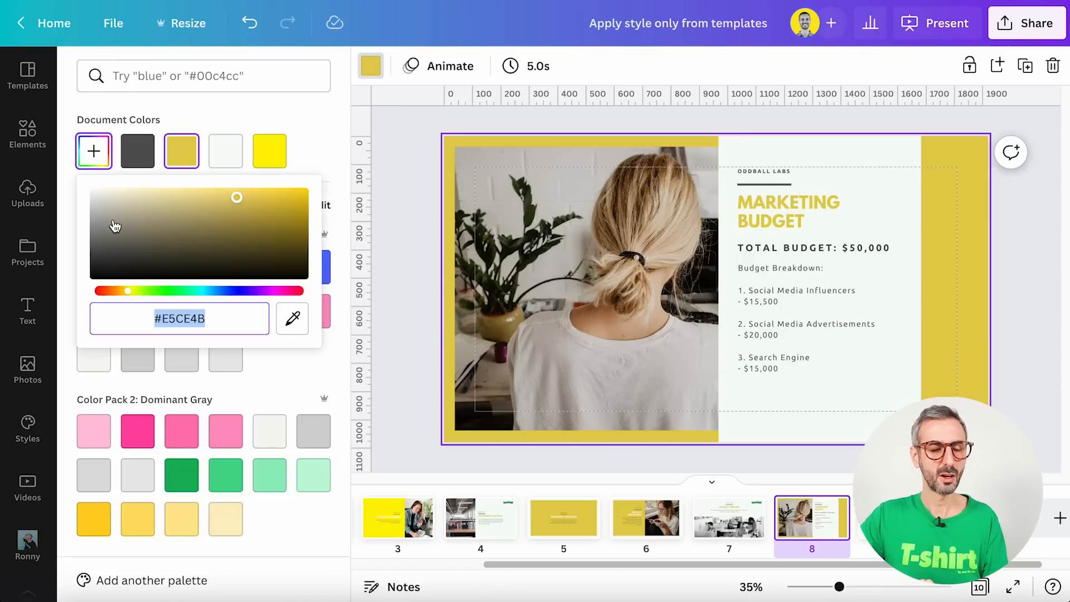
{"action": "left_click", "coordinate": [292, 318]}
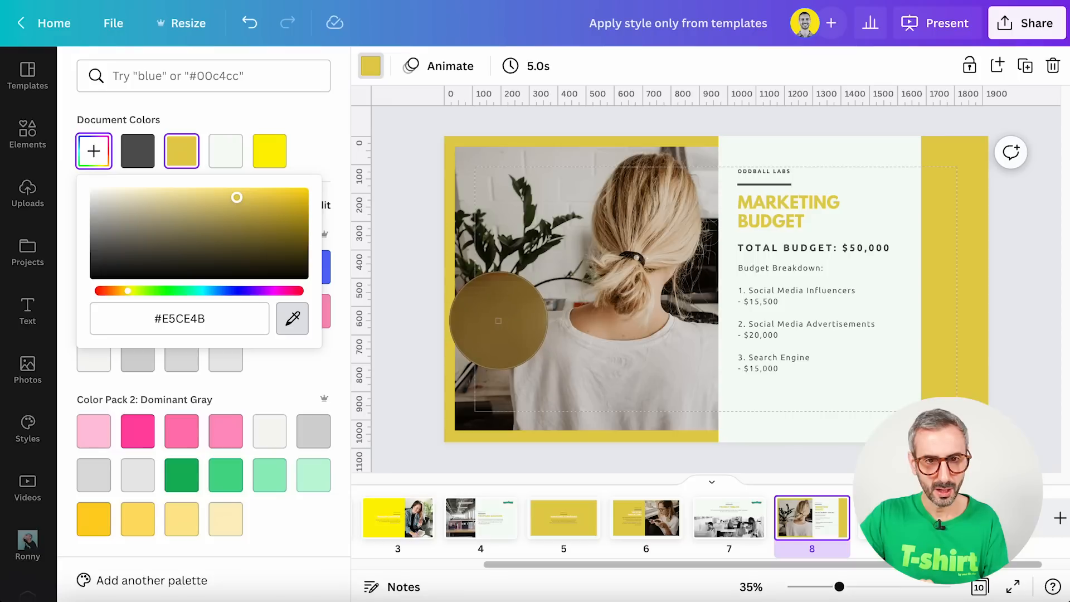
{"action": "left_click", "coordinate": [498, 320]}
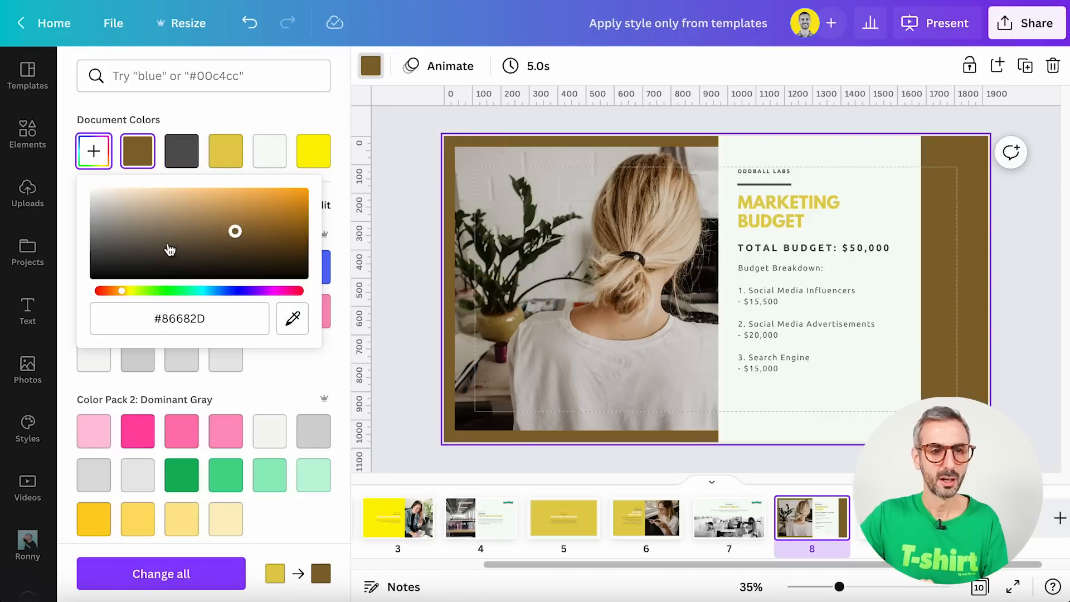
Resample the background colour from the plant pot and lighten the picked brown to #A8843F
{"action": "left_click", "coordinate": [292, 318]}
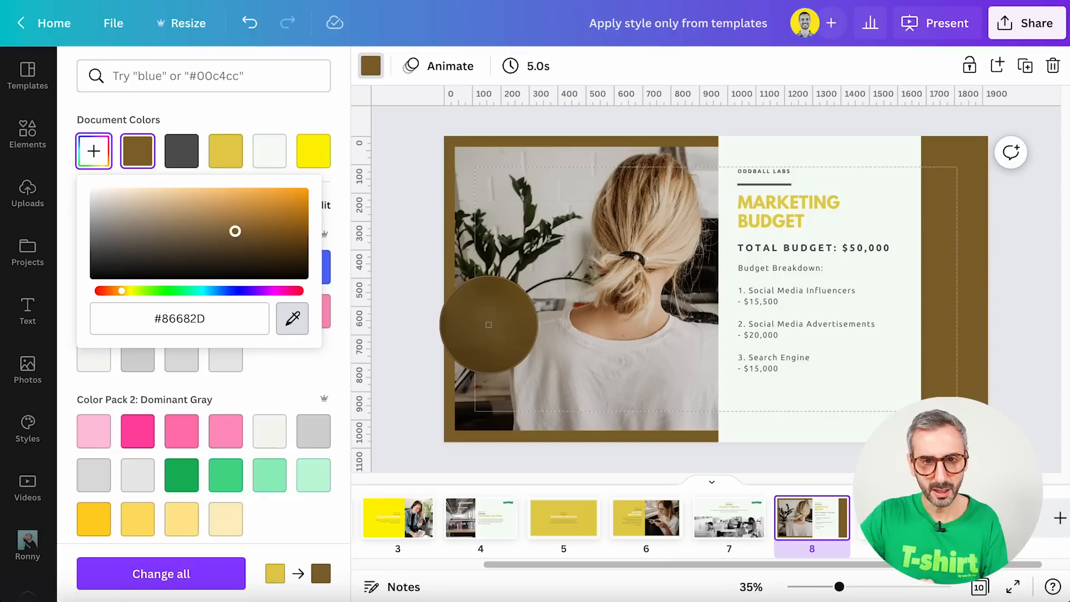
{"action": "left_click", "coordinate": [489, 324]}
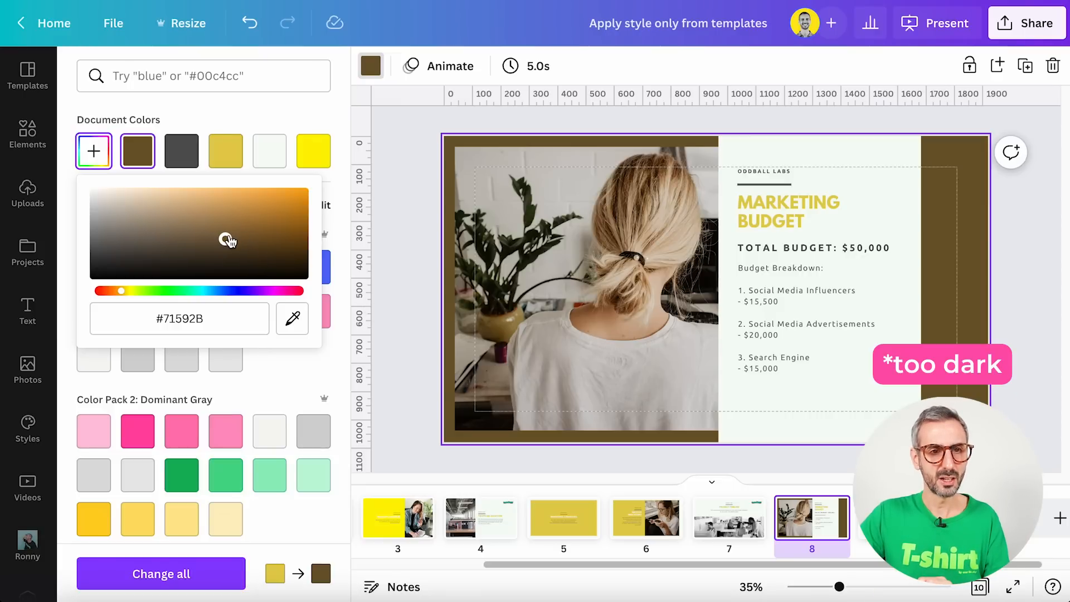
{"action": "left_click_drag", "start_coordinate": [226, 240], "coordinate": [226, 219]}
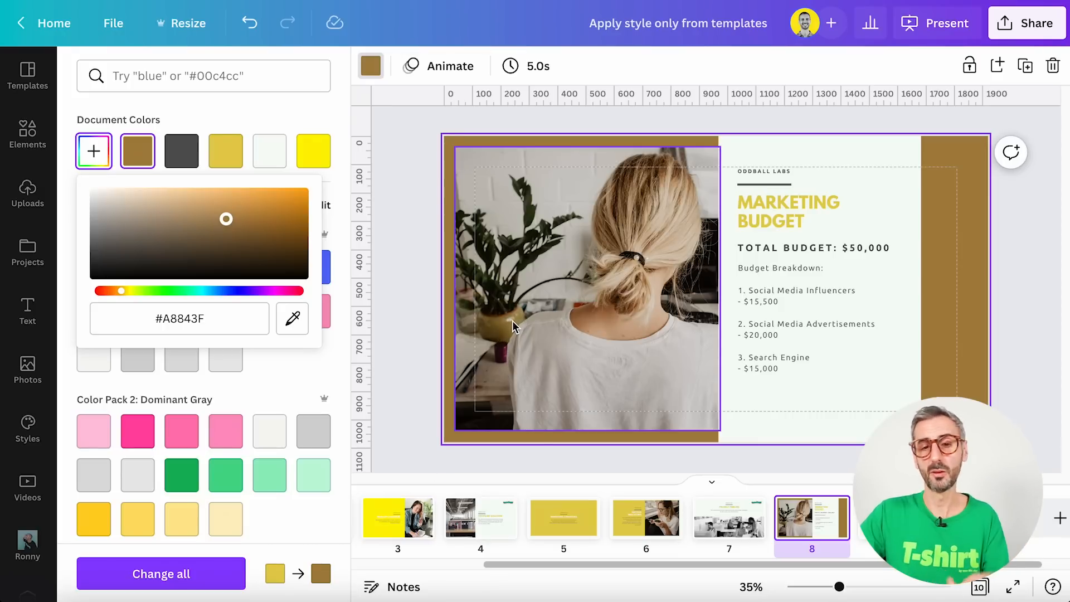
Show all pages of the presentation in grid view
{"action": "left_click", "coordinate": [1021, 367]}
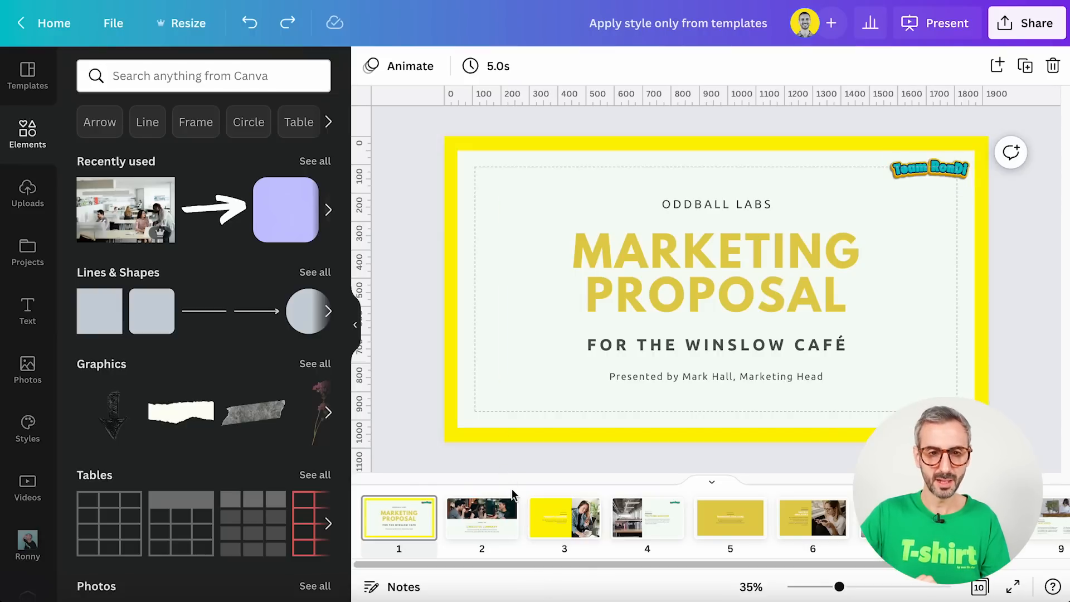
{"action": "scroll", "coordinate": [513, 493], "scroll_direction": "right", "scroll_amount": 5}
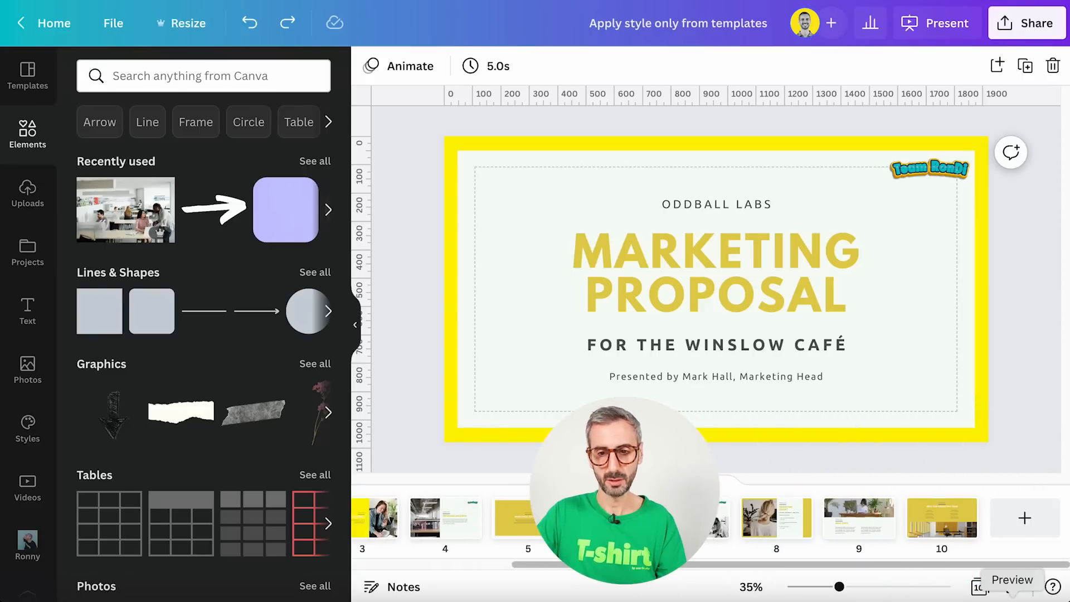
{"action": "left_click", "coordinate": [980, 587]}
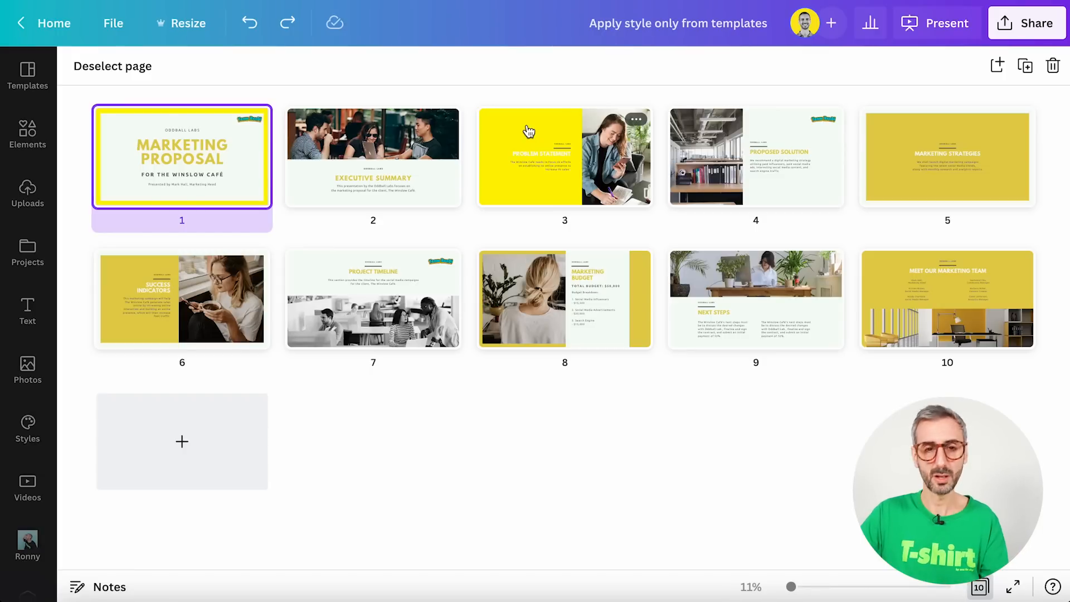
Recolour the cover title "Marketing Proposal" with the bright yellow document colour and apply the change to all matching gold text in the presentation
{"action": "double_click", "coordinate": [233, 197]}
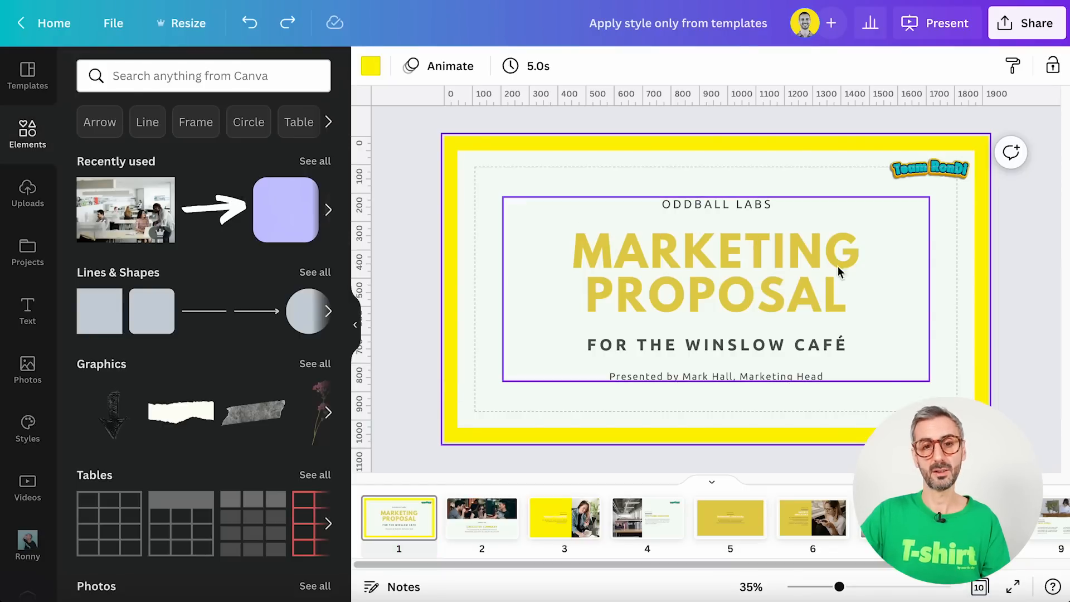
{"action": "left_click", "coordinate": [700, 273]}
{"action": "double_click", "coordinate": [706, 253]}
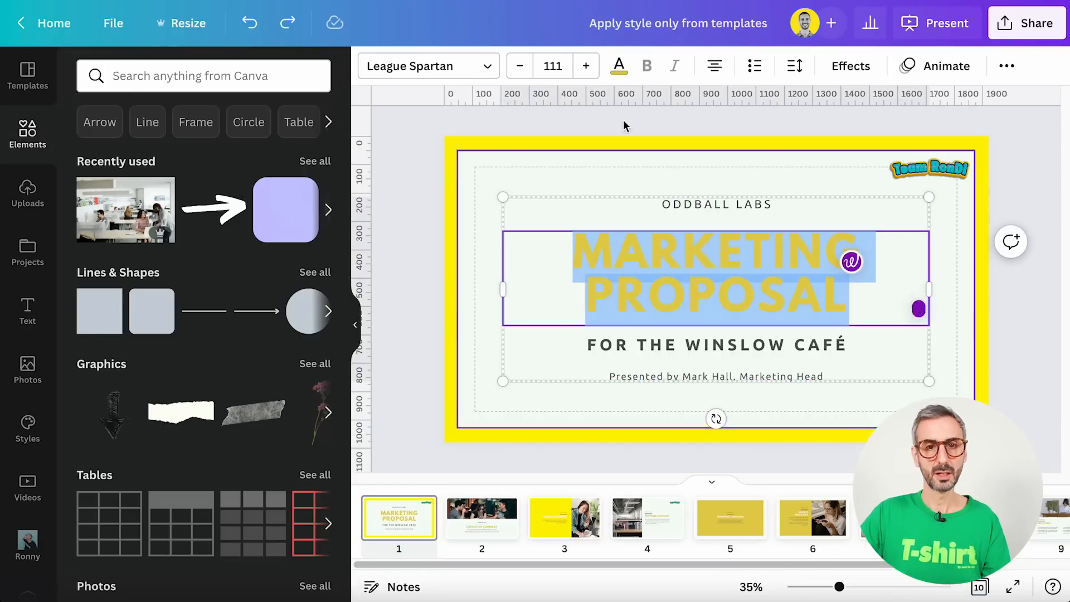
{"action": "left_click", "coordinate": [619, 67]}
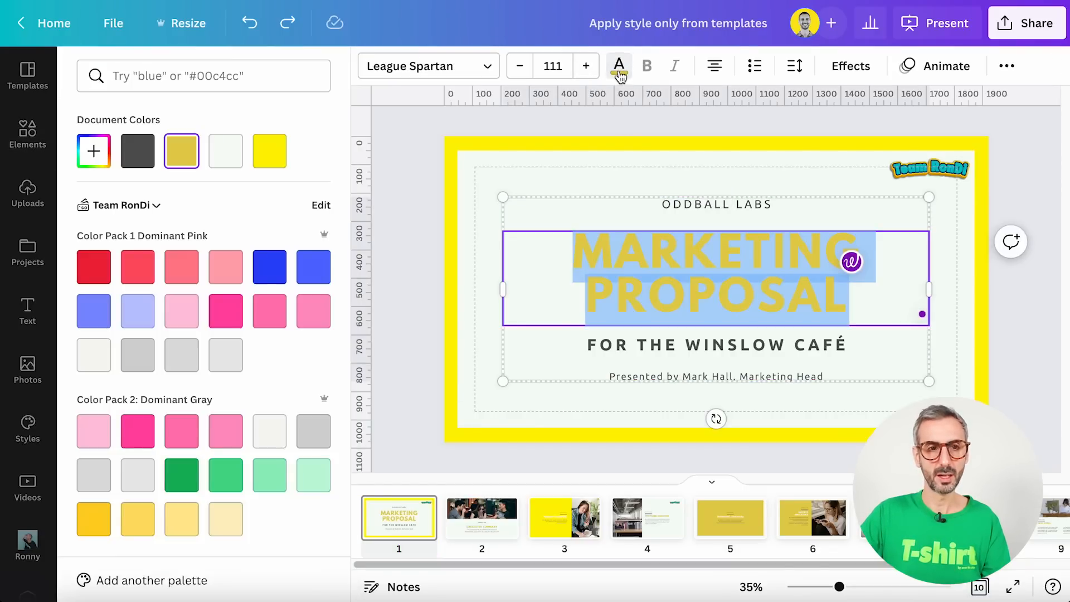
{"action": "left_click", "coordinate": [272, 159]}
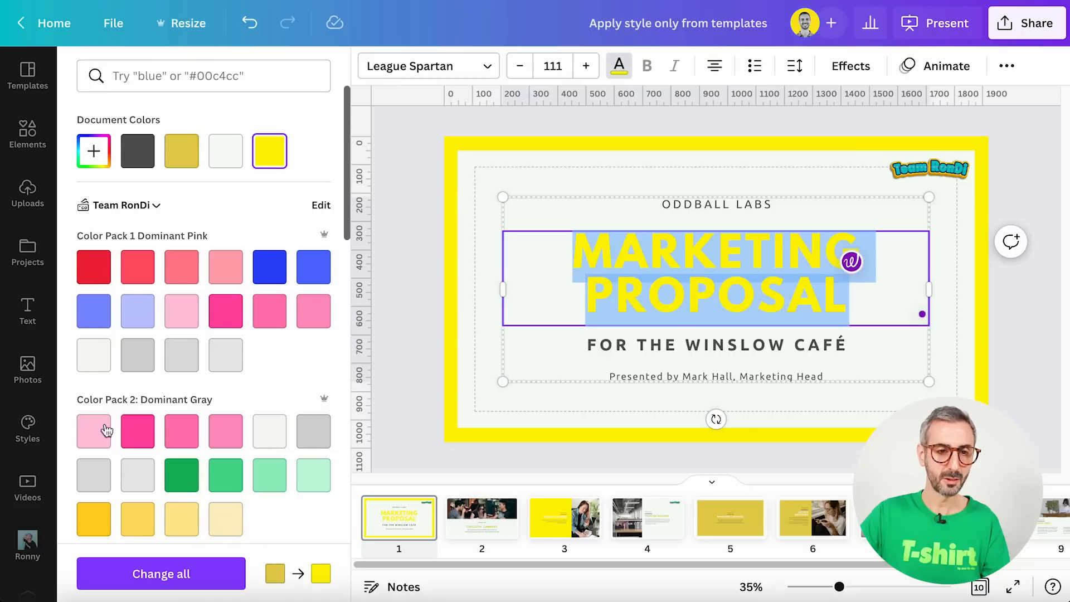
{"action": "scroll", "coordinate": [168, 457], "scroll_direction": "down", "scroll_amount": 1}
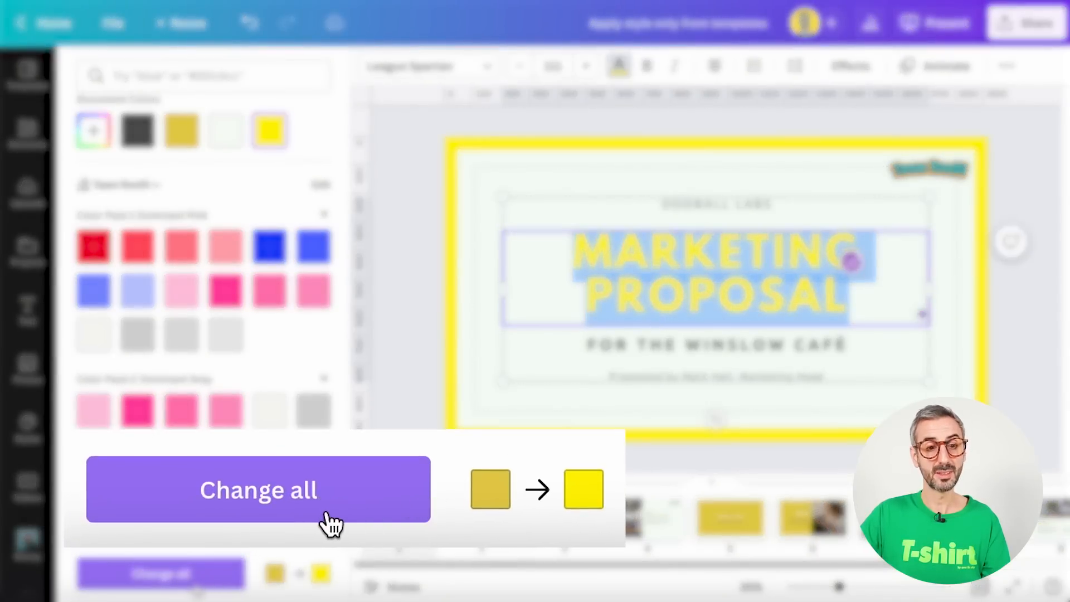
{"action": "left_click", "coordinate": [218, 575]}
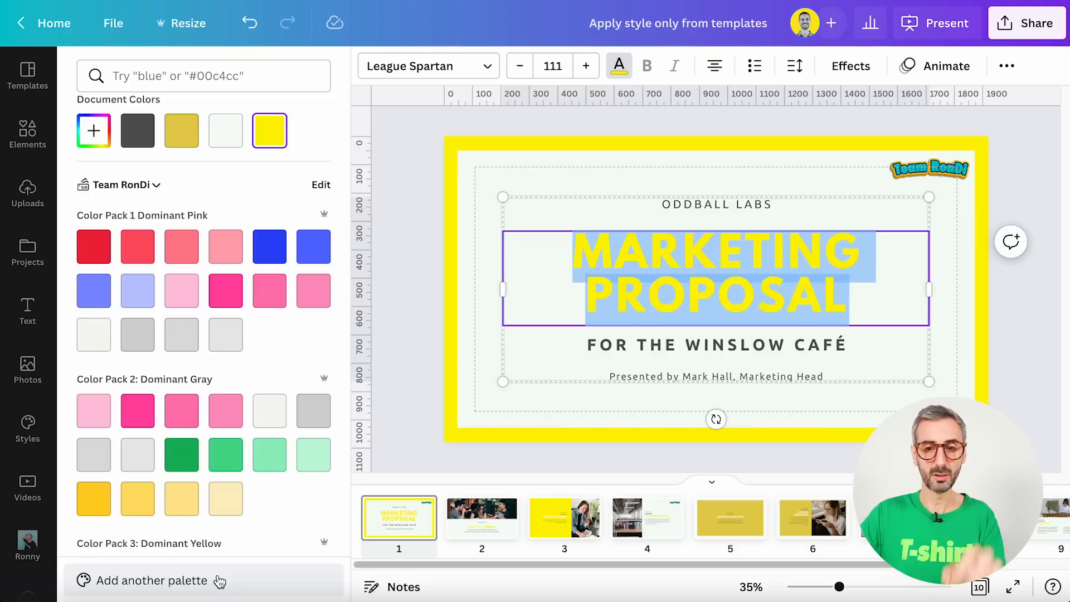
Compare the "Project Timeline" title before and after by undoing and redoing the colour change, and review the "Marketing Budget" and cover pages
{"action": "scroll", "coordinate": [812, 524], "scroll_direction": "right", "scroll_amount": 4}
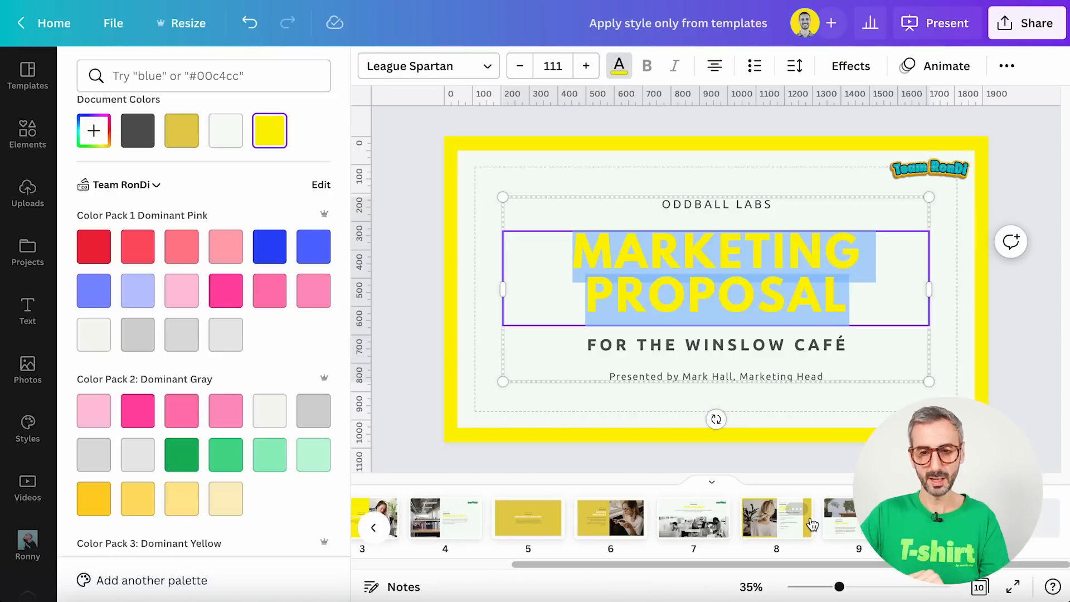
{"action": "left_click", "coordinate": [704, 527]}
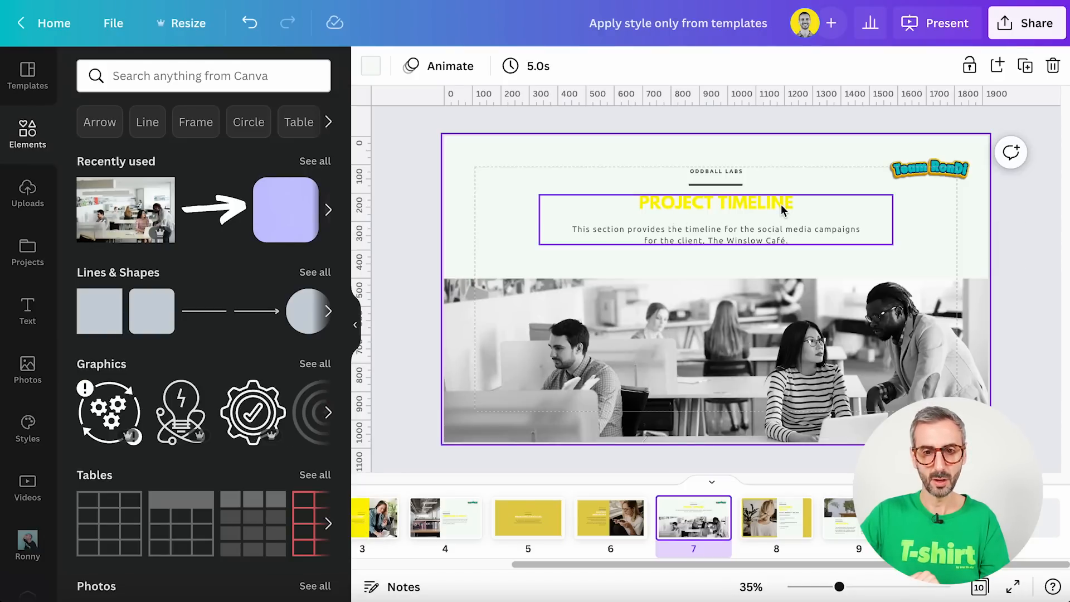
{"action": "key", "text": "ctrl+z"}
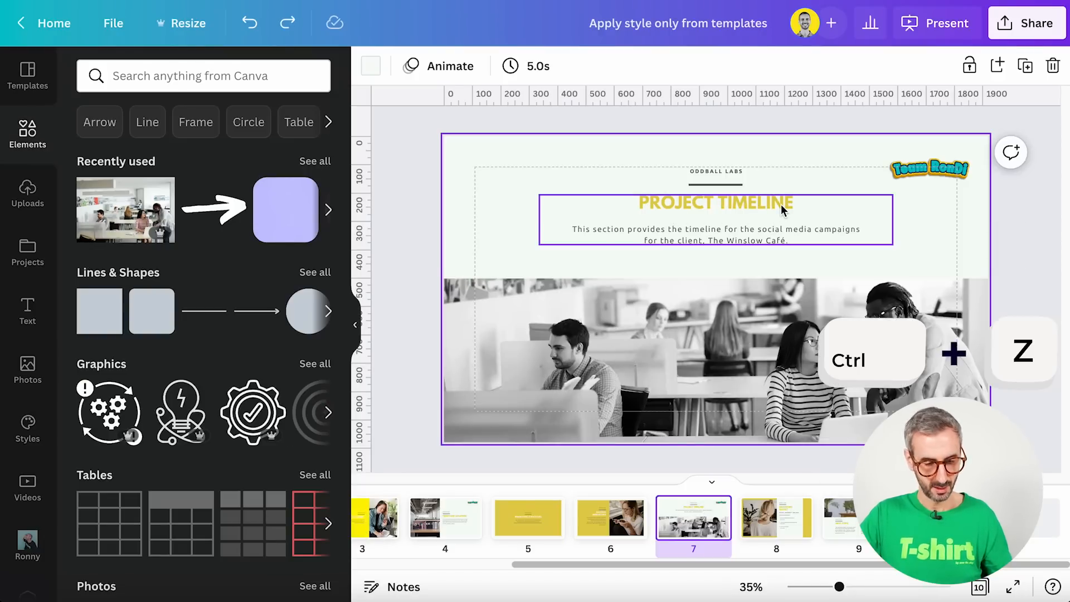
{"action": "key", "text": "ctrl+y"}
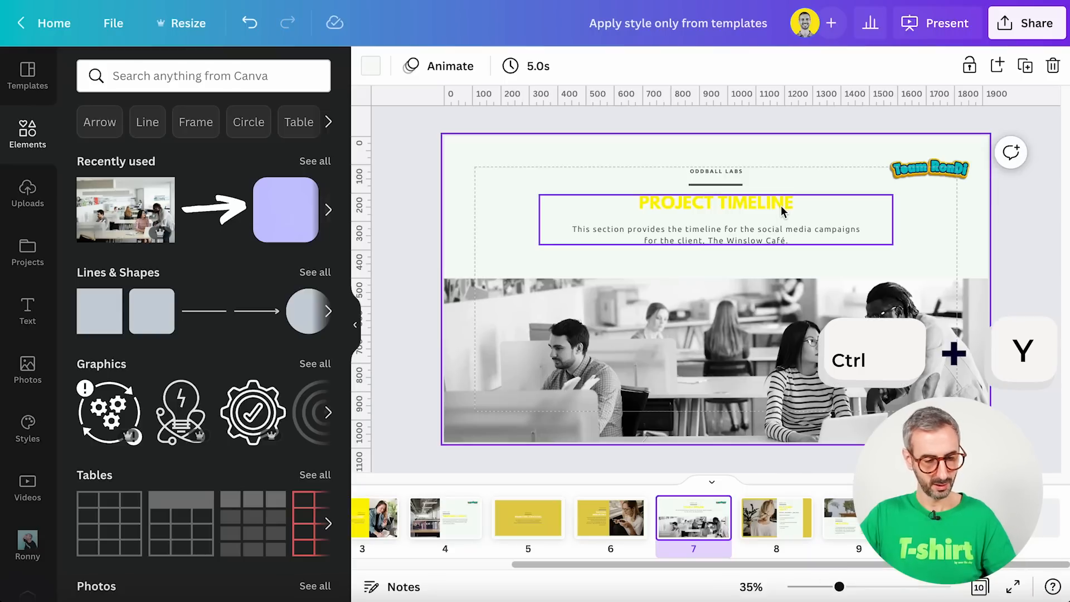
{"action": "key", "text": "ctrl+z"}
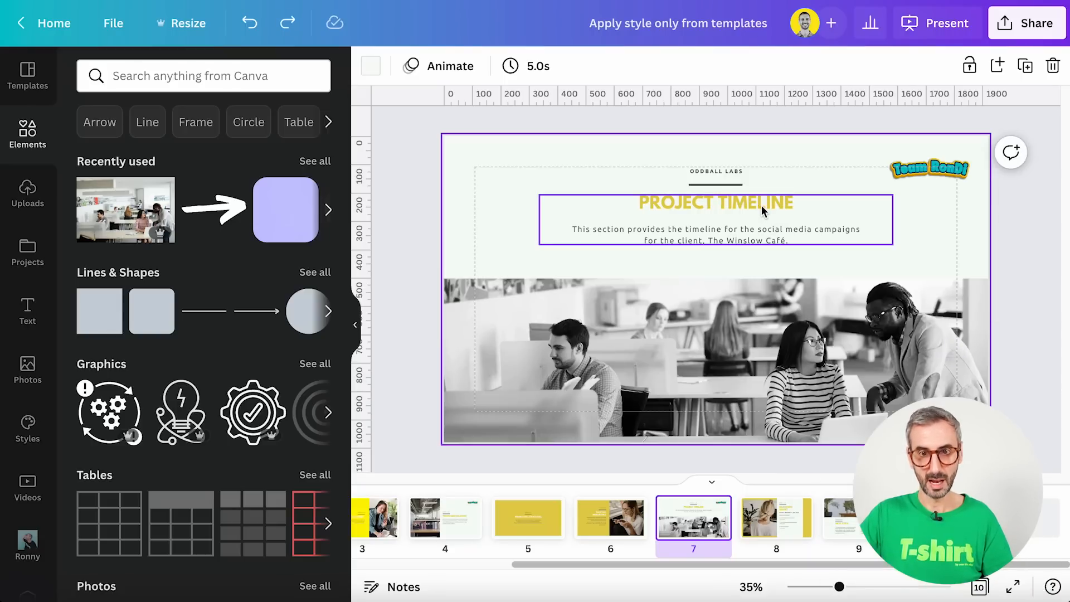
{"action": "key", "text": "ctrl+y"}
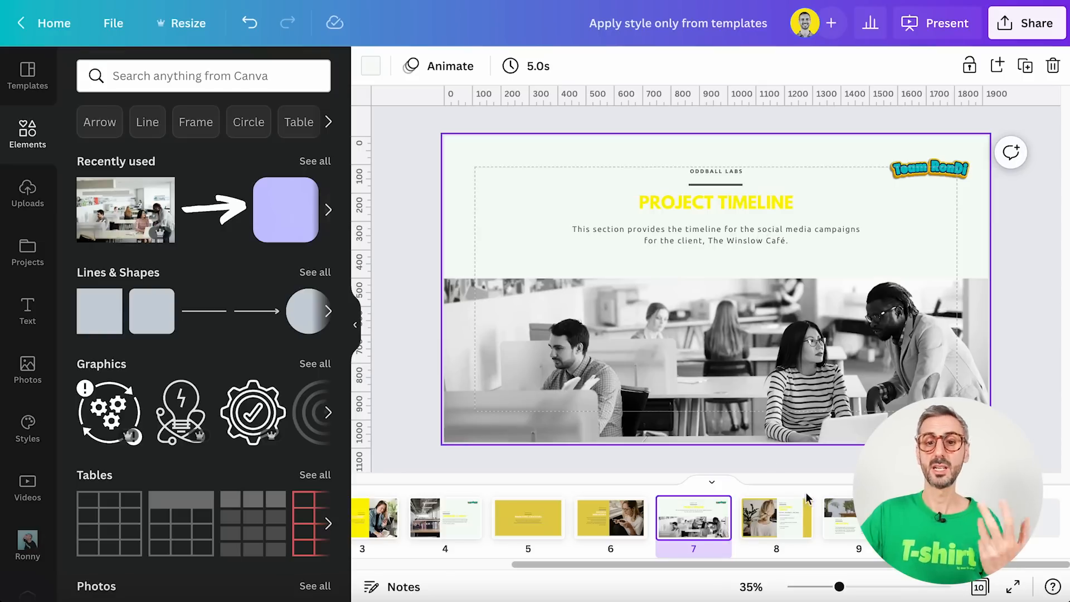
{"action": "left_click", "coordinate": [772, 521]}
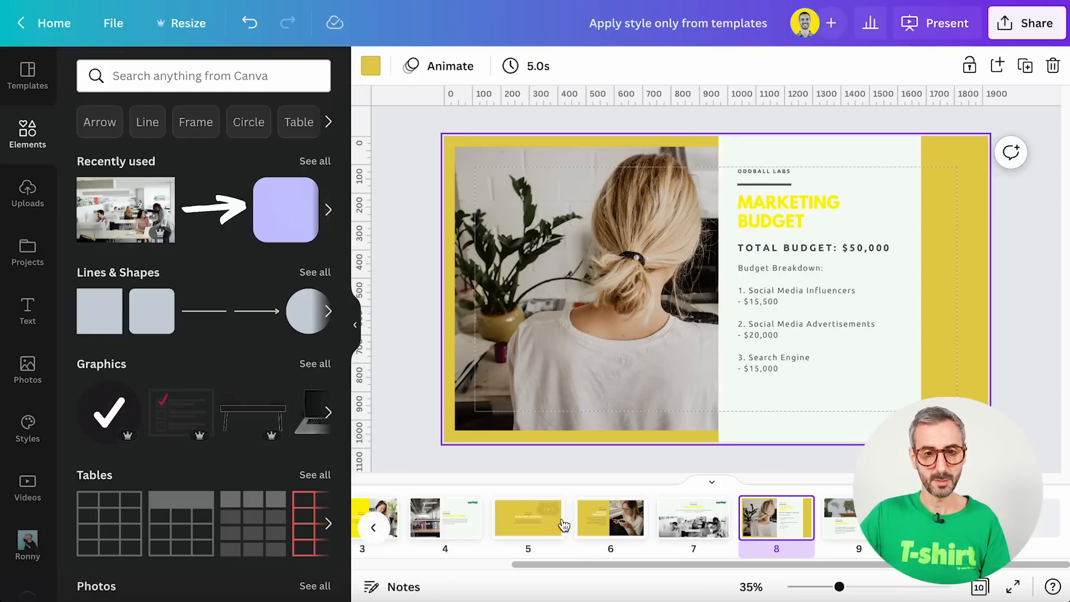
{"action": "scroll", "coordinate": [568, 521], "scroll_direction": "left", "scroll_amount": 3}
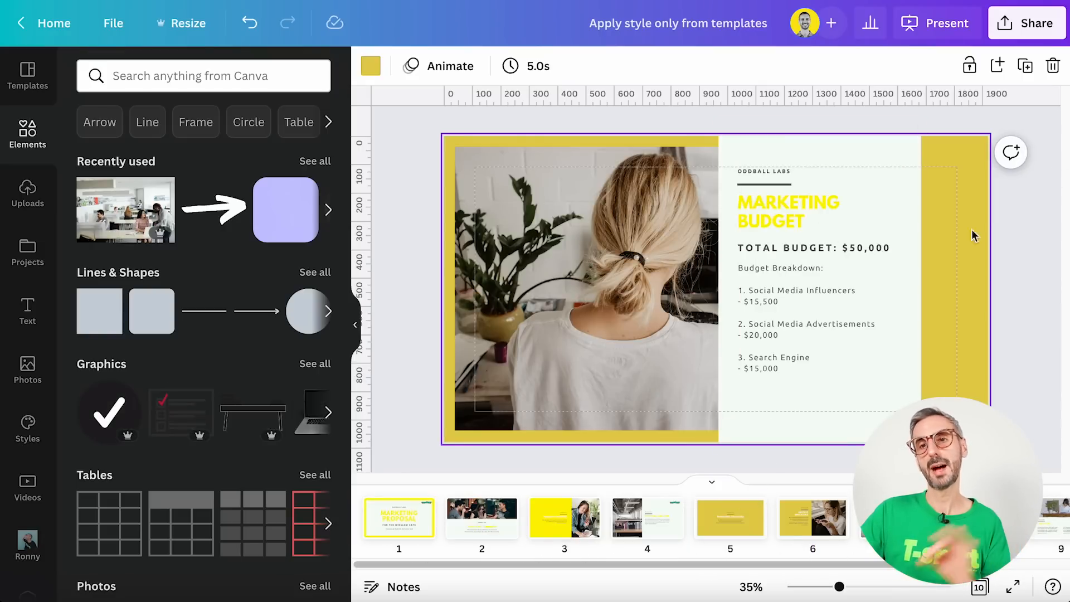
{"action": "left_click", "coordinate": [418, 516]}
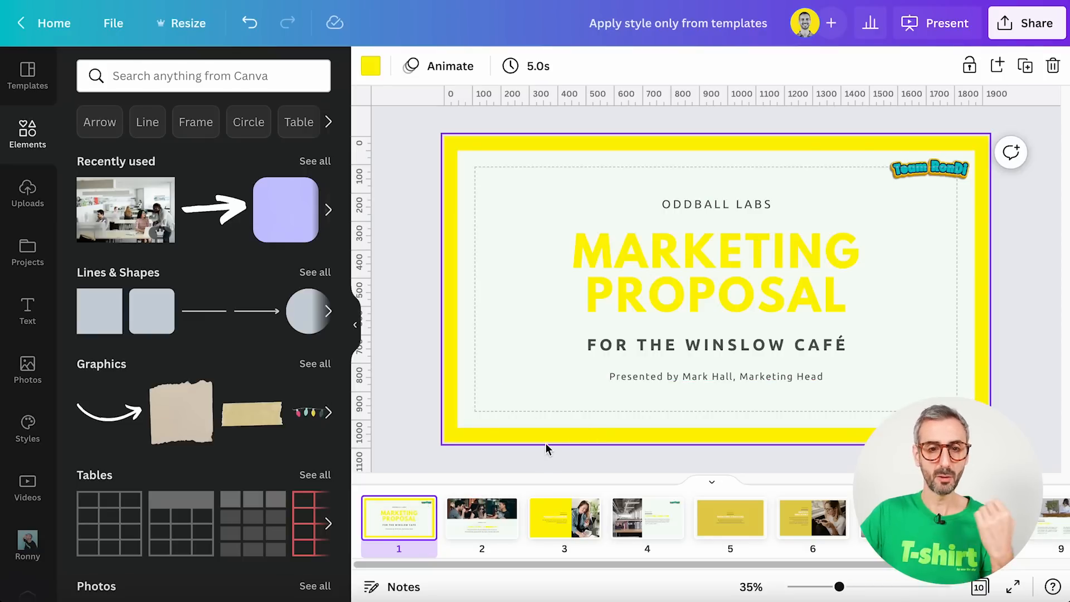
{"action": "left_click", "coordinate": [359, 139]}
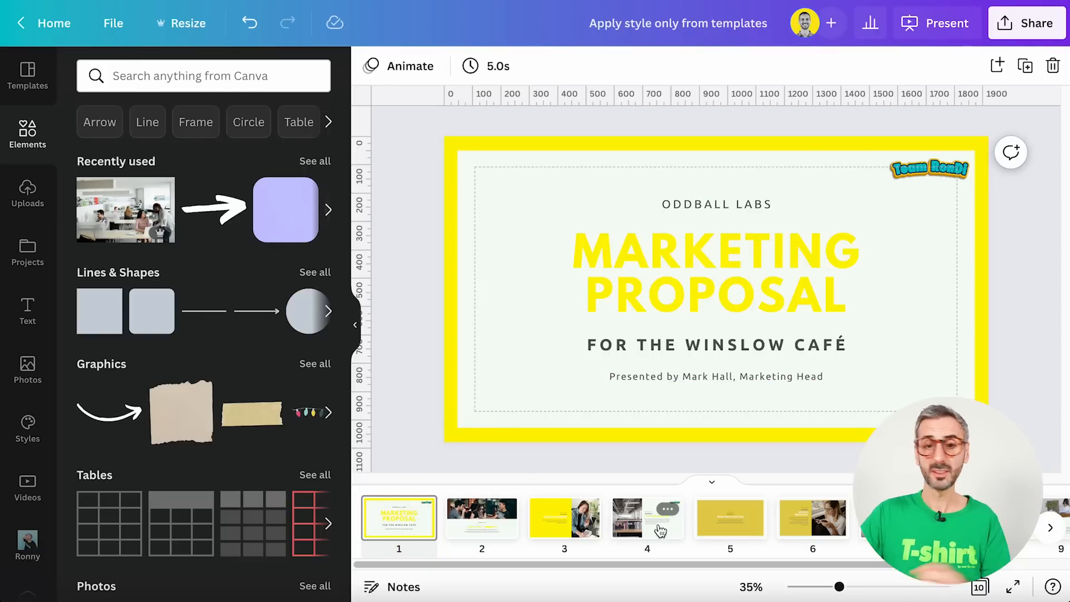
Fill the gold rectangle on the "Marketing Strategies" page with bright yellow, apply the change across all pages, and show them in grid view
{"action": "left_click", "coordinate": [727, 522]}
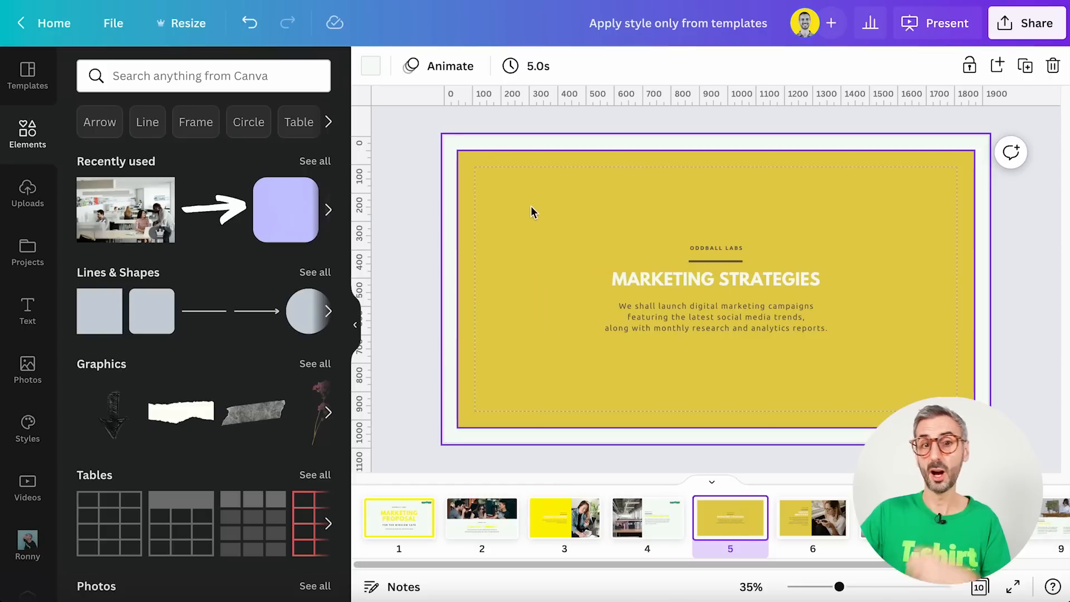
{"action": "left_click", "coordinate": [526, 186]}
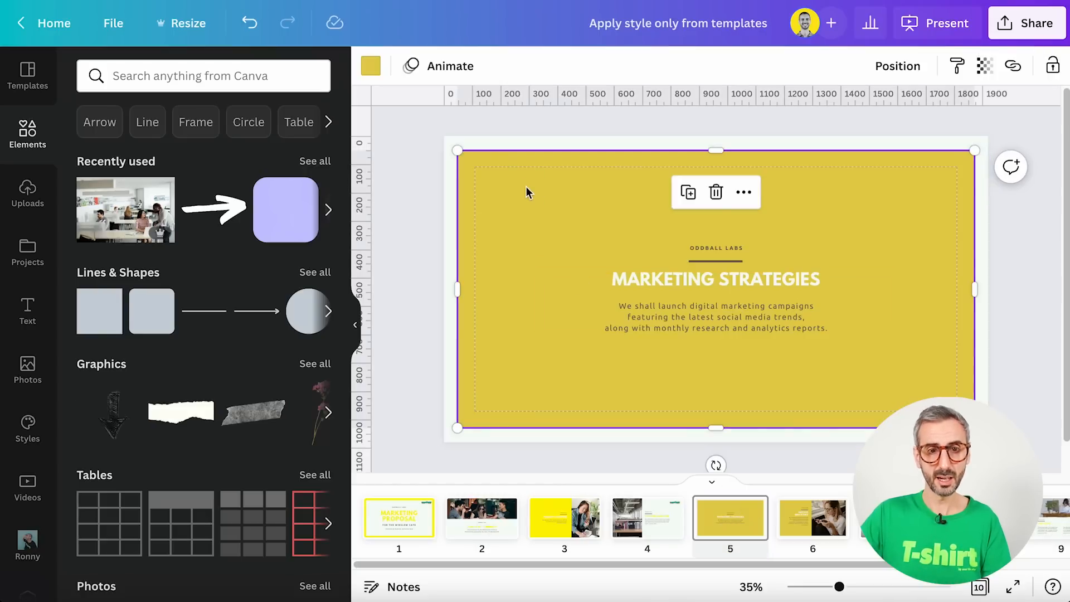
{"action": "left_click", "coordinate": [370, 66]}
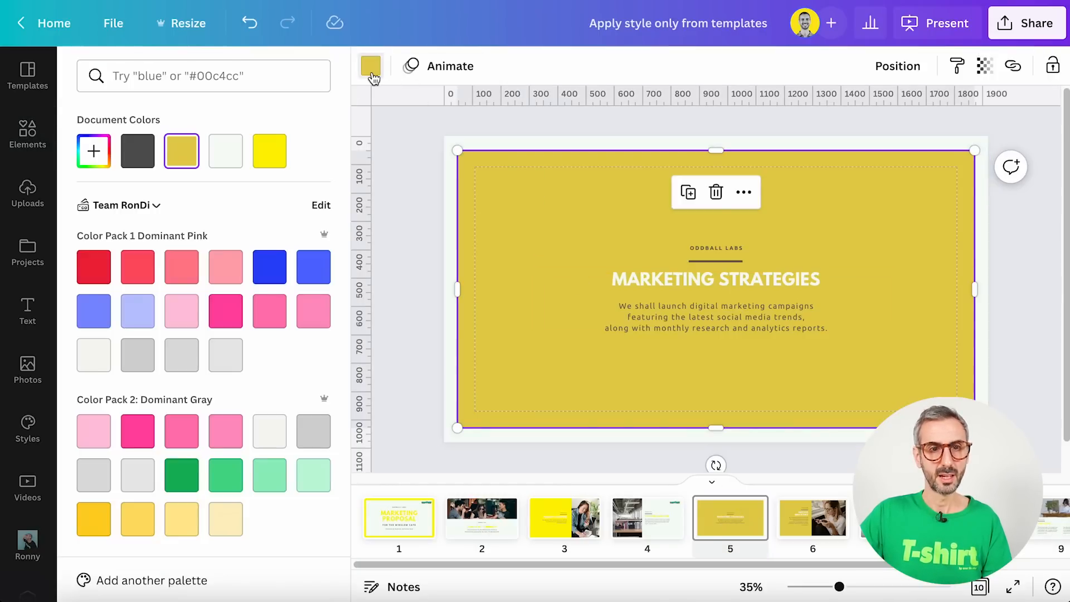
{"action": "left_click", "coordinate": [270, 153]}
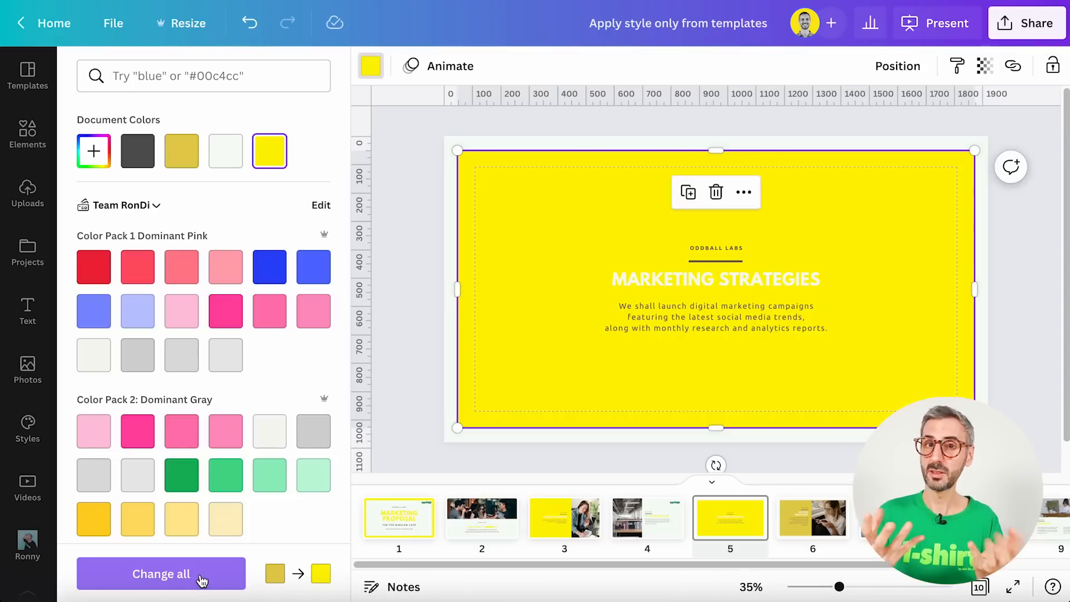
{"action": "left_click", "coordinate": [200, 580]}
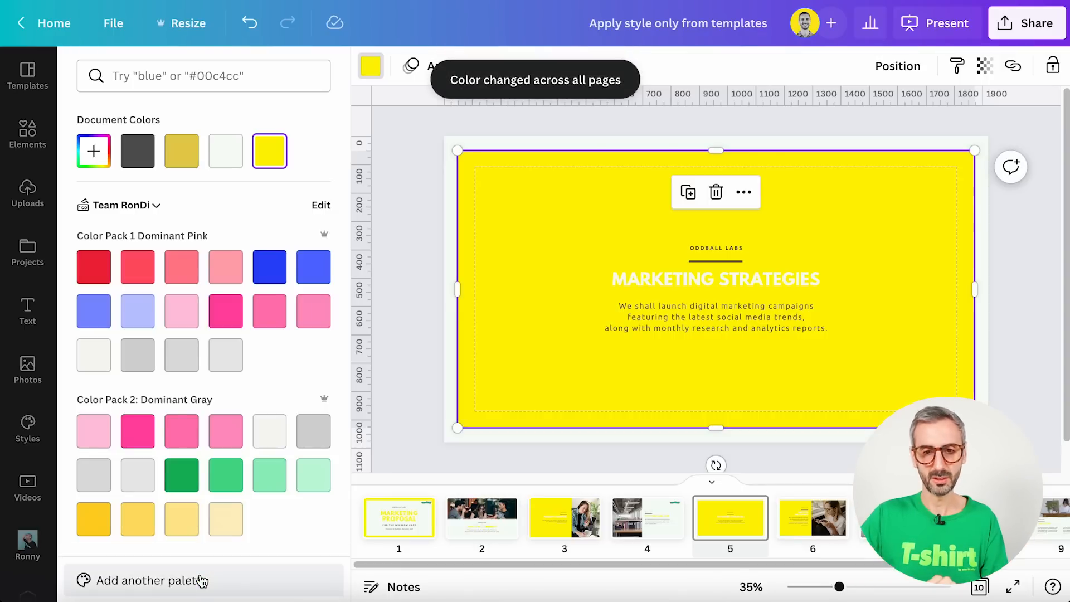
{"action": "left_click", "coordinate": [983, 591]}
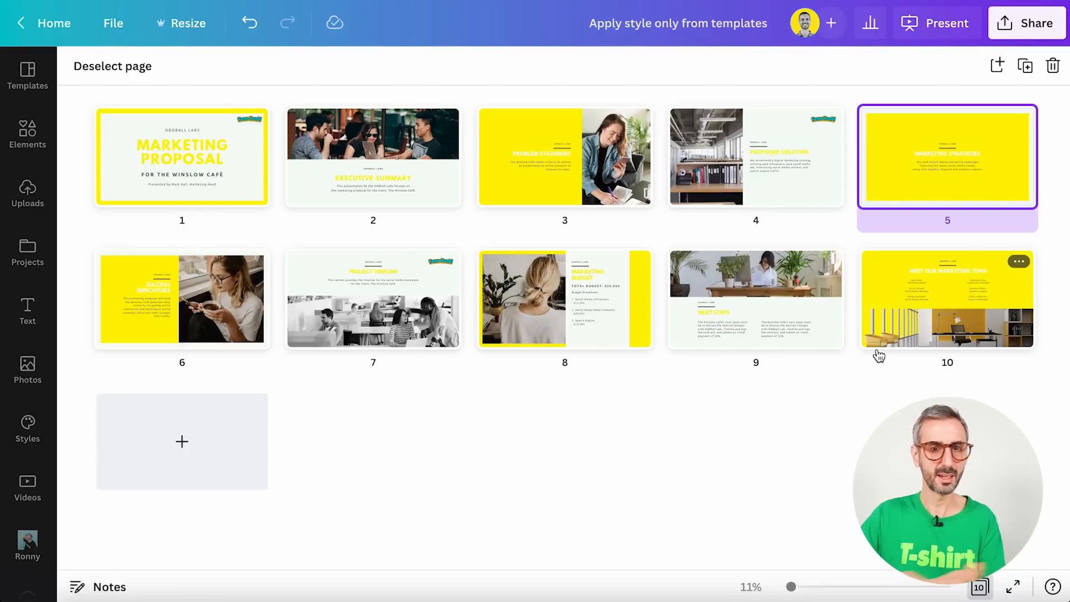
Ungroup the text elements on the cover page and select the "Marketing Proposal" title on its own
{"action": "left_click", "coordinate": [979, 588]}
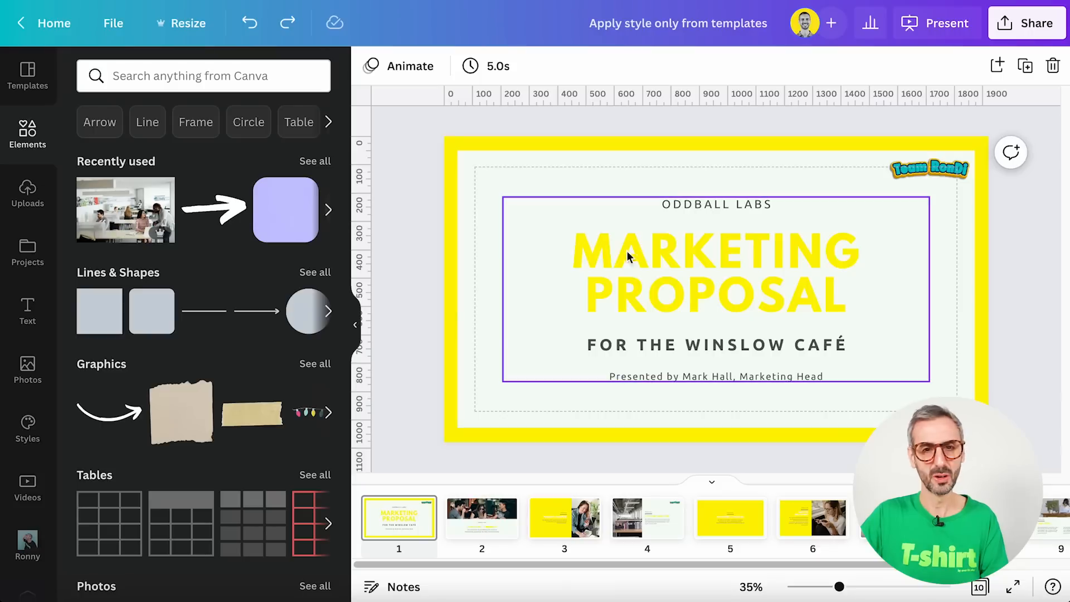
{"action": "left_click", "coordinate": [685, 254]}
{"action": "double_click", "coordinate": [747, 255]}
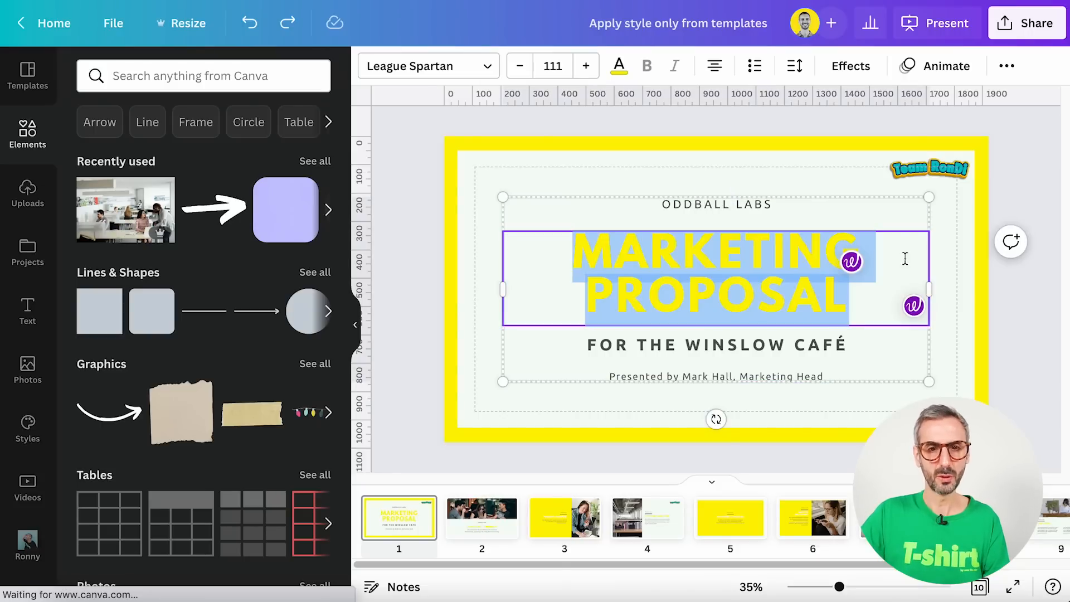
{"action": "key", "text": "Escape"}
{"action": "key", "text": "Escape"}
{"action": "left_click", "coordinate": [808, 249]}
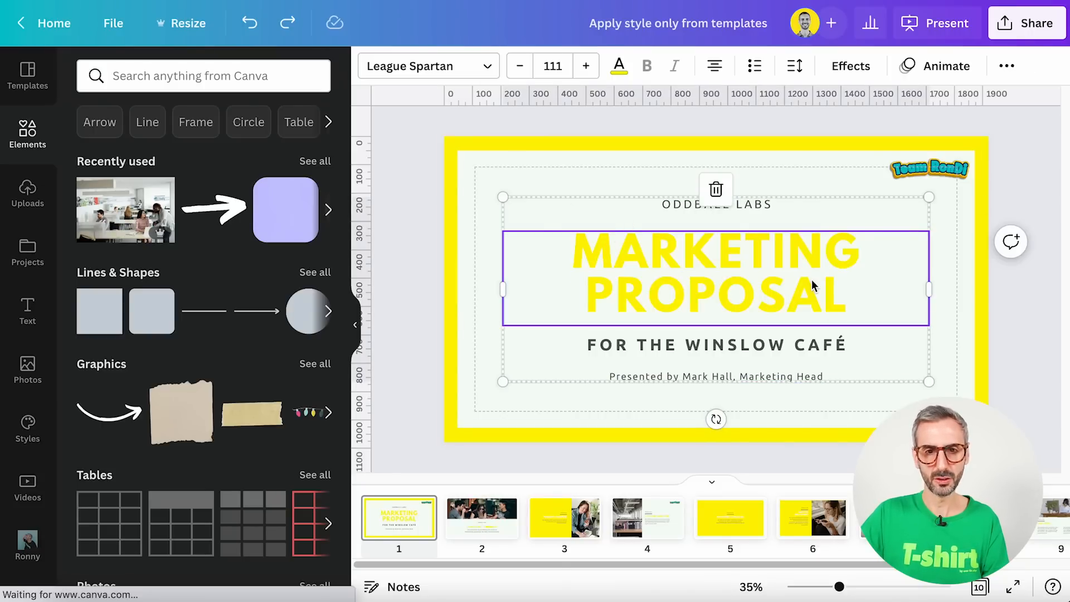
{"action": "left_click", "coordinate": [1005, 73]}
{"action": "left_click", "coordinate": [763, 106]}
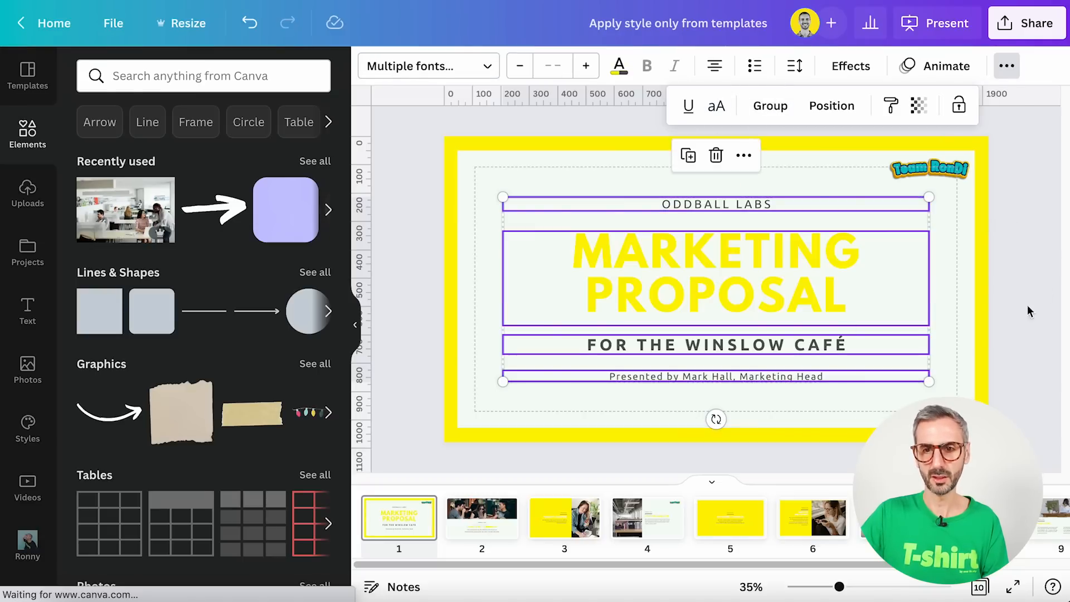
{"action": "left_click", "coordinate": [981, 330]}
{"action": "left_click", "coordinate": [819, 270]}
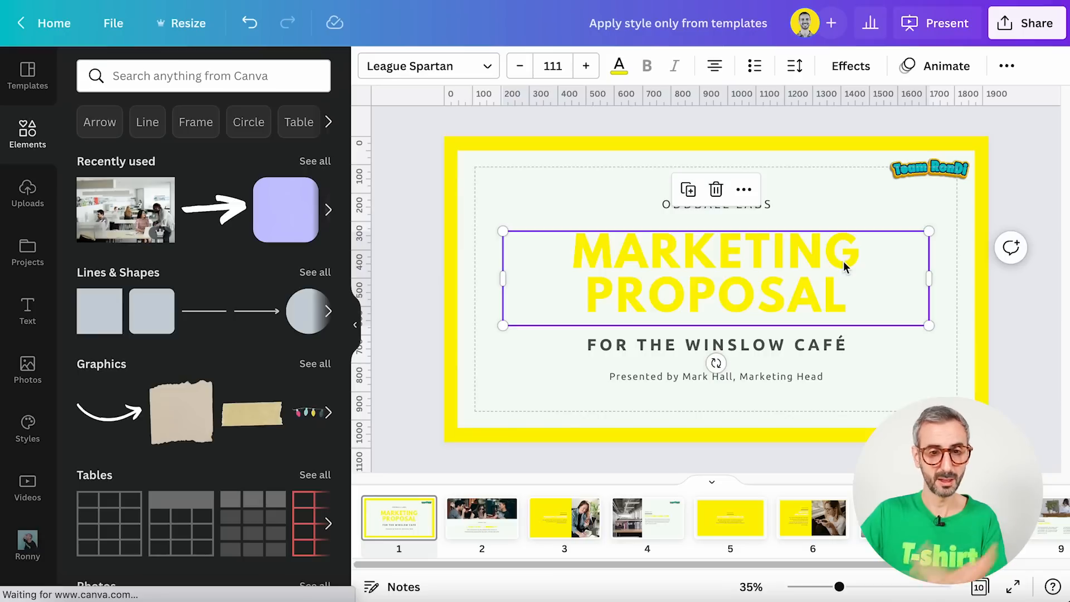
Inspect the font of the "Executive Summary" title on page 2 and of the cover page's title
{"action": "left_click", "coordinate": [482, 518]}
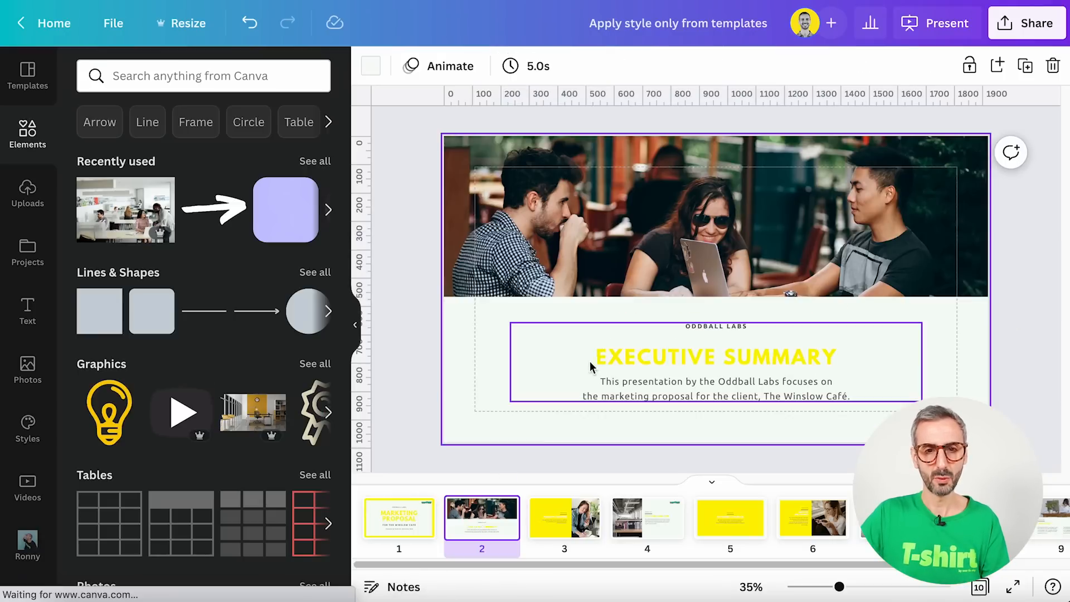
{"action": "left_click", "coordinate": [615, 355]}
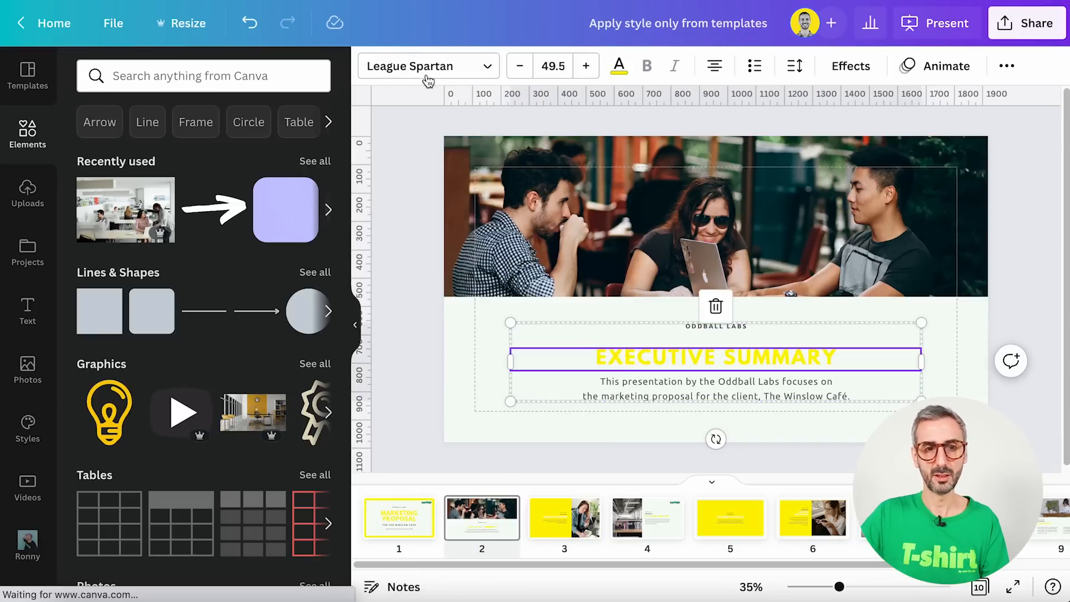
{"action": "left_click", "coordinate": [419, 536]}
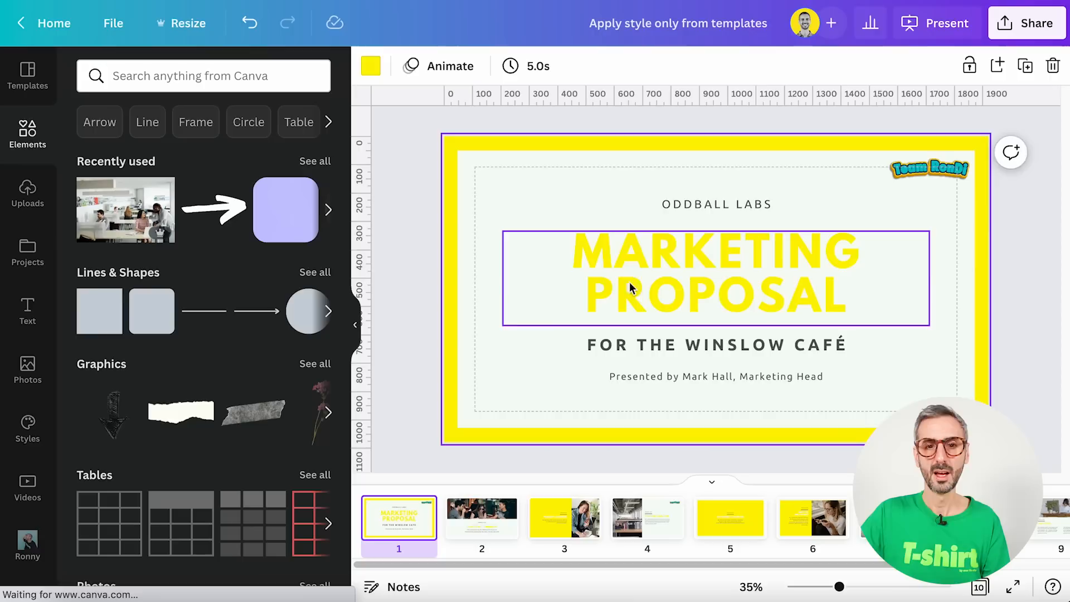
{"action": "left_click", "coordinate": [637, 271]}
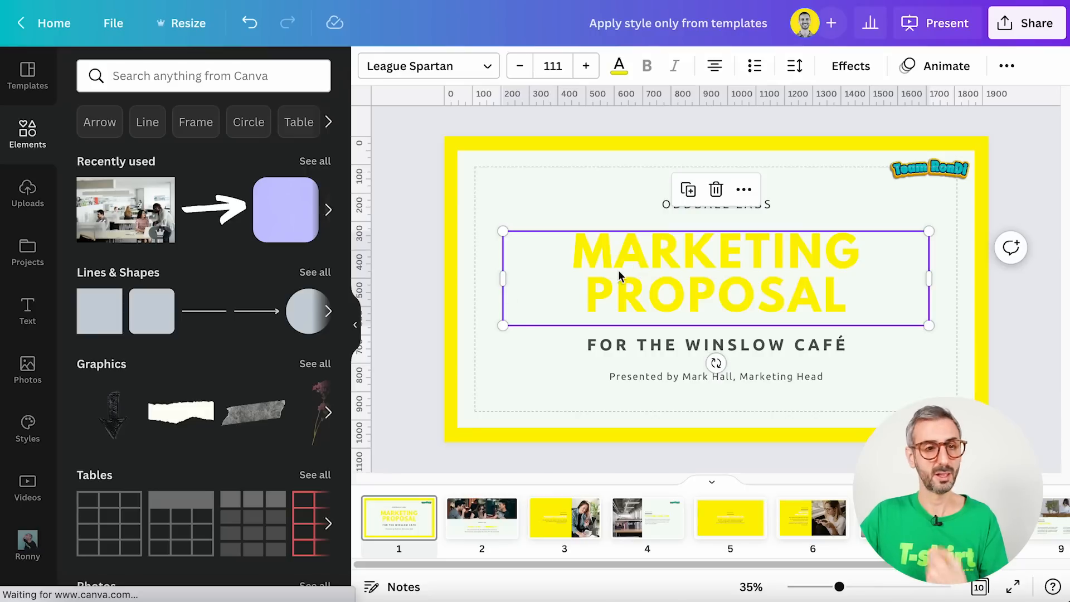
Add a heading text box in the Team RonDi brand style to the cover page
{"action": "scroll", "coordinate": [32, 160], "scroll_direction": "down", "scroll_amount": 1}
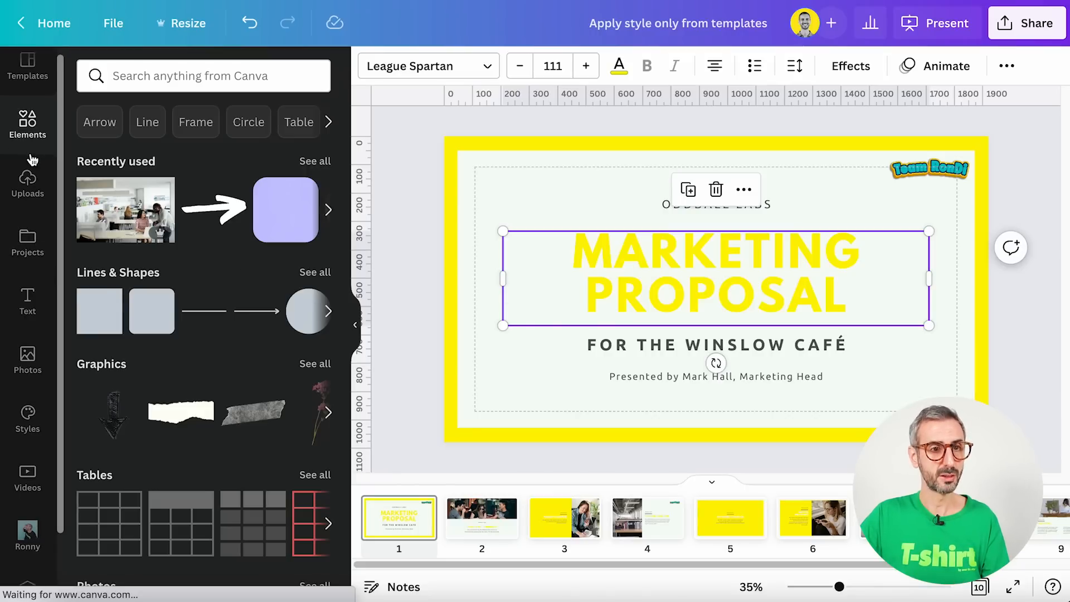
{"action": "scroll", "coordinate": [23, 274], "scroll_direction": "down", "scroll_amount": 2}
{"action": "scroll", "coordinate": [28, 282], "scroll_direction": "up", "scroll_amount": 3}
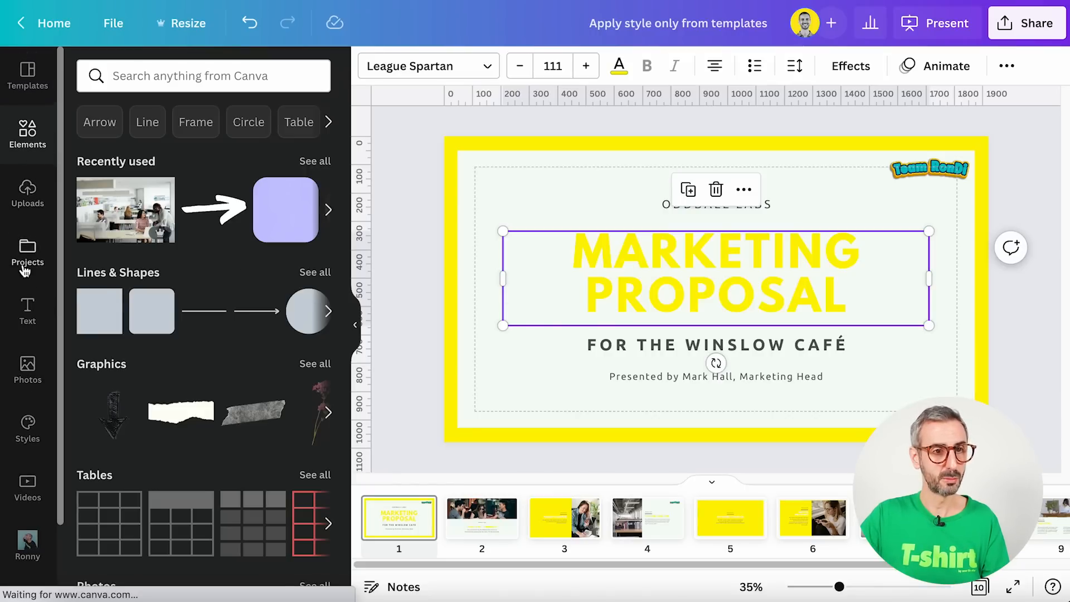
{"action": "left_click", "coordinate": [26, 311]}
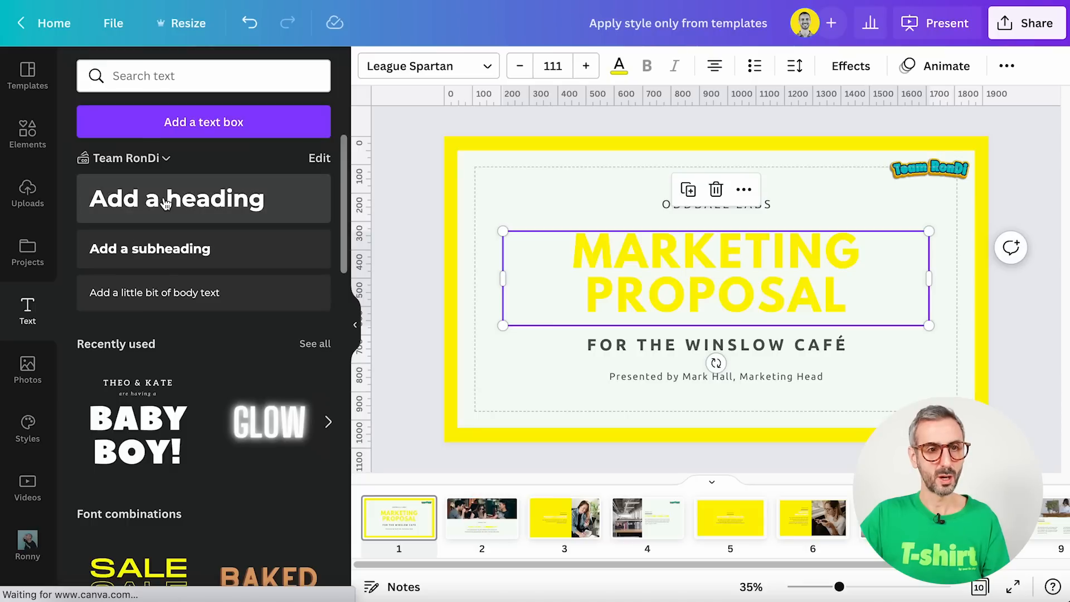
{"action": "left_click", "coordinate": [166, 204]}
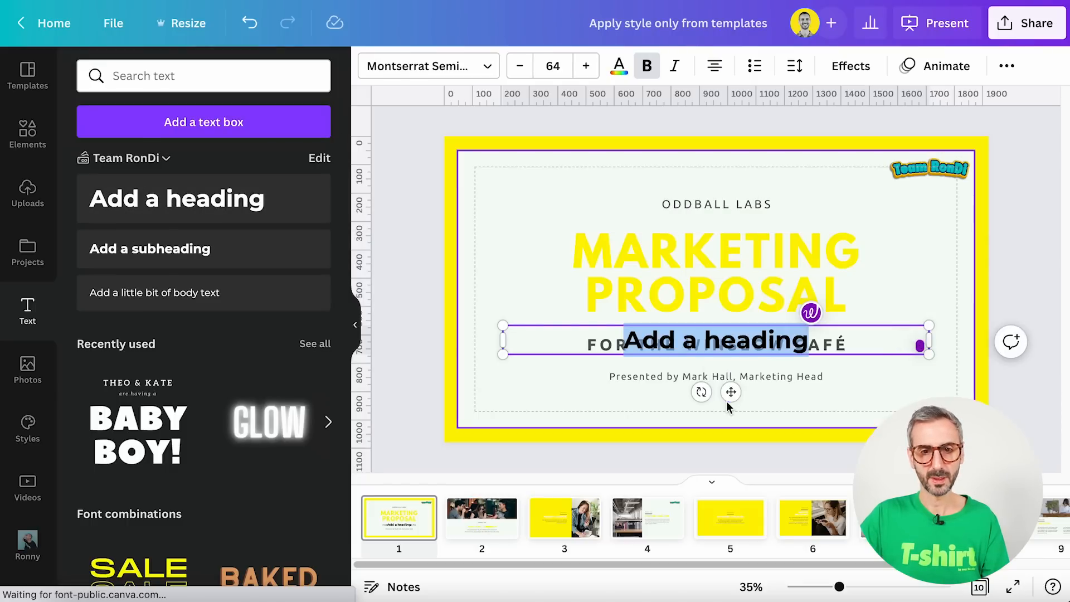
Move the sample heading above the cover page's text, check its font, and delete it from the page
{"action": "left_click_drag", "start_coordinate": [731, 392], "coordinate": [737, 223]}
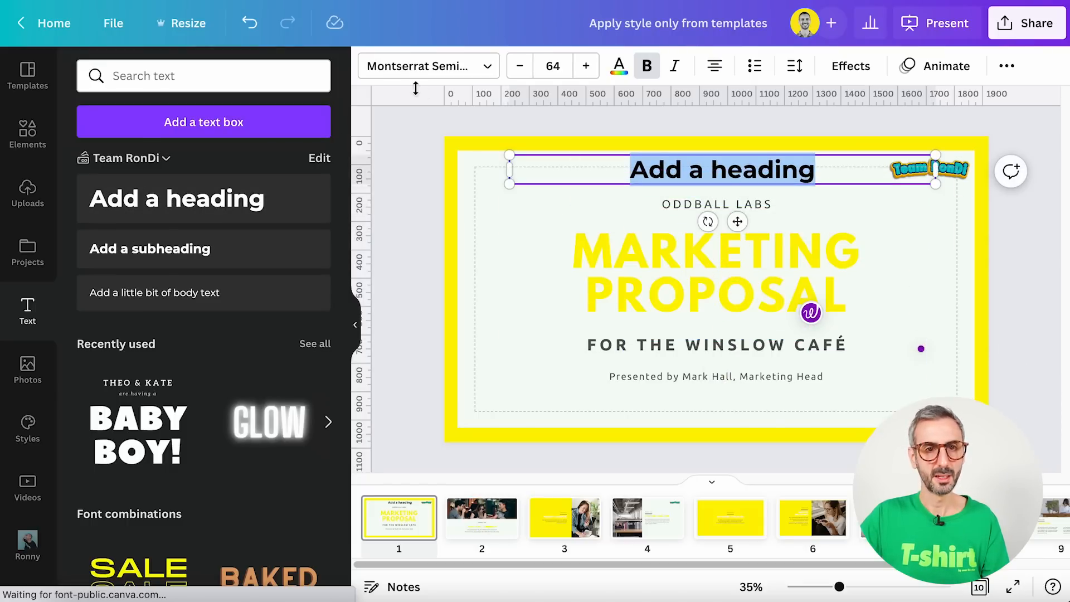
{"action": "left_click", "coordinate": [484, 64]}
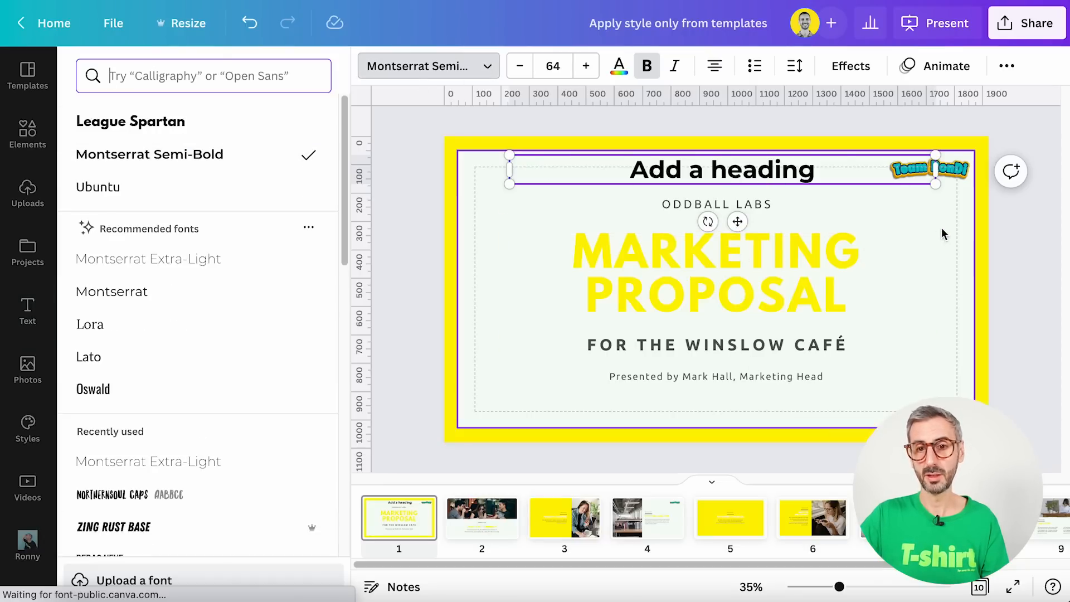
{"action": "left_click", "coordinate": [928, 220]}
{"action": "left_click", "coordinate": [851, 175]}
{"action": "key", "text": "Delete"}
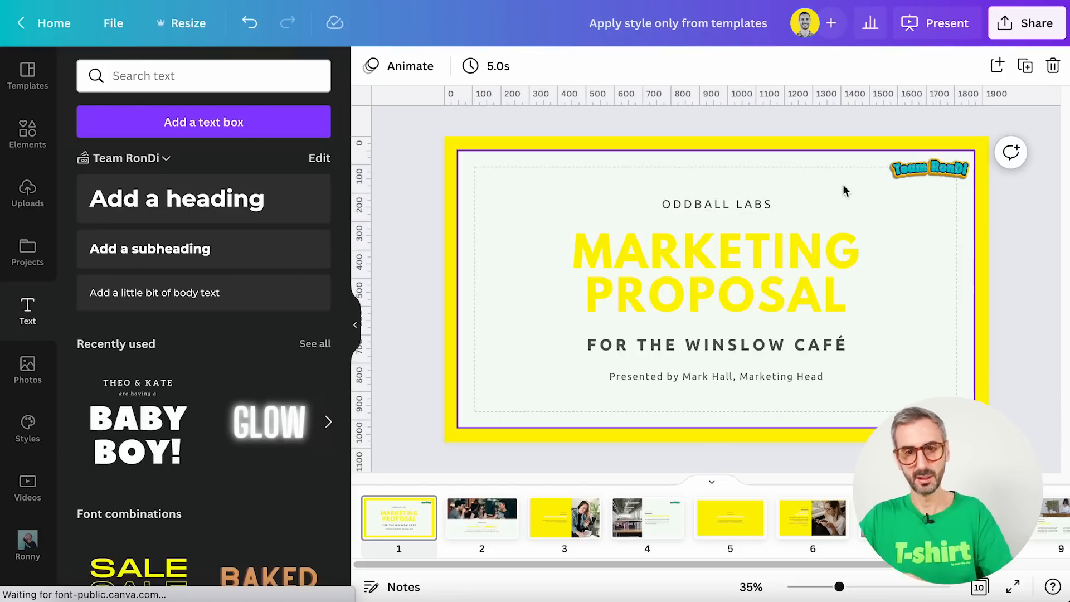
Set the cover page's "Marketing Proposal" title in the Montserrat Extra-Bold font
{"action": "left_click", "coordinate": [793, 259]}
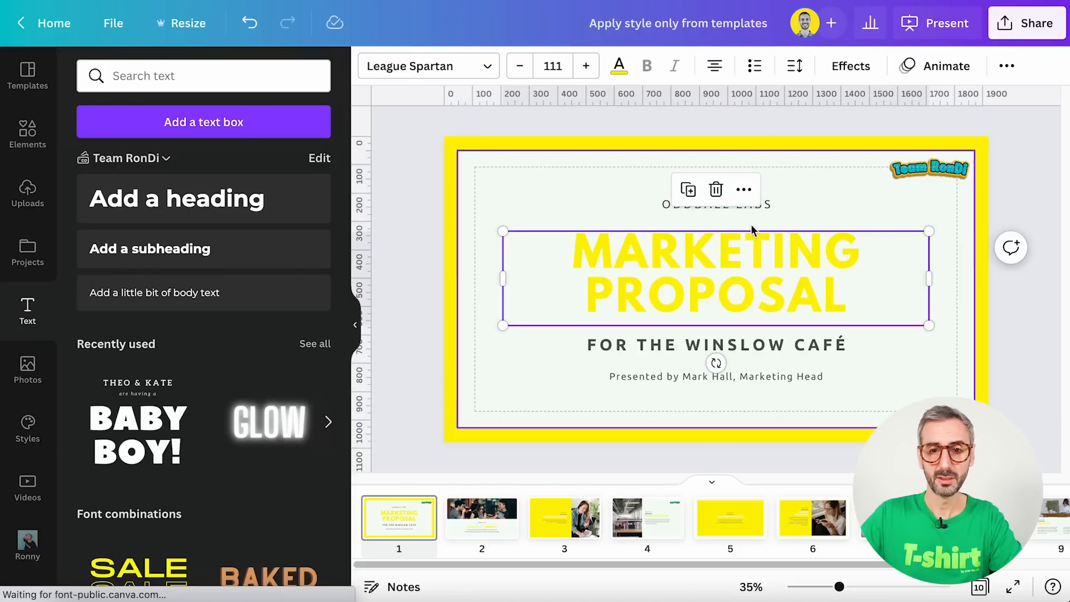
{"action": "left_click", "coordinate": [489, 66]}
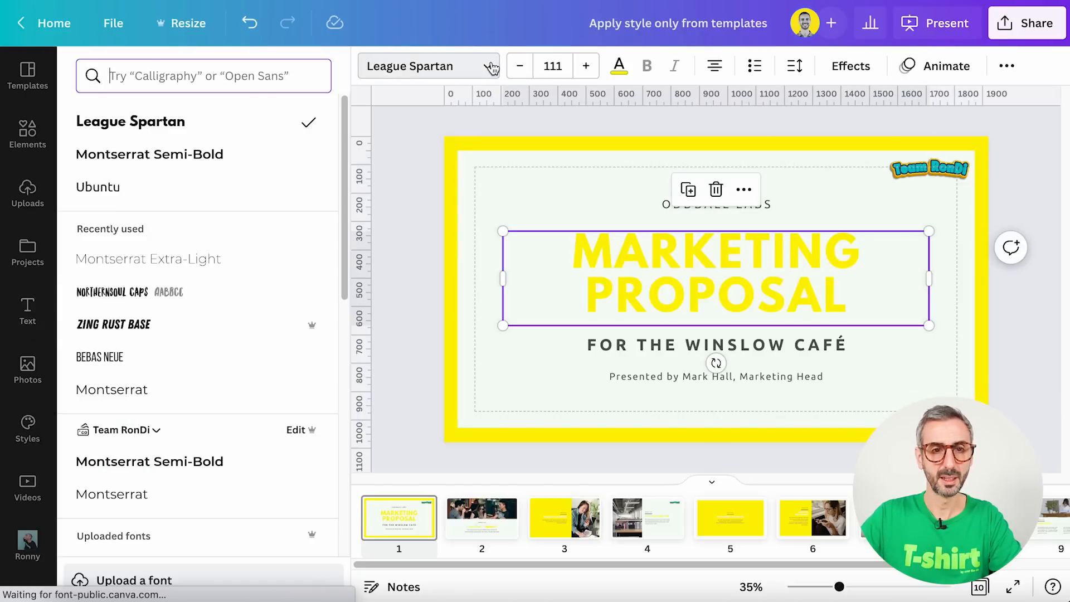
{"action": "left_click", "coordinate": [217, 76]}
{"action": "type", "text": "montserra"}
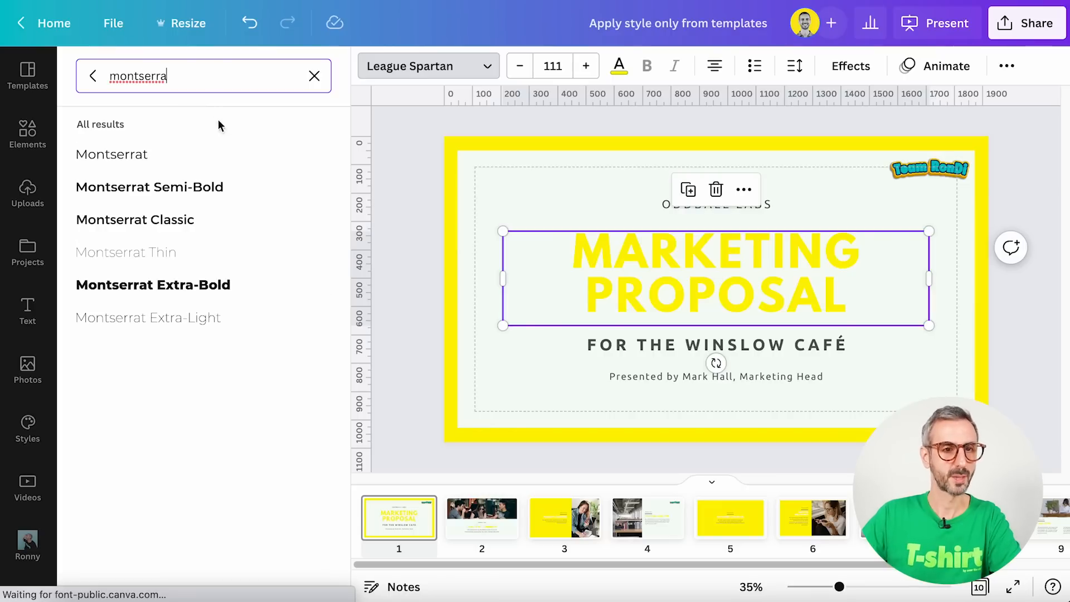
{"action": "left_click", "coordinate": [225, 199]}
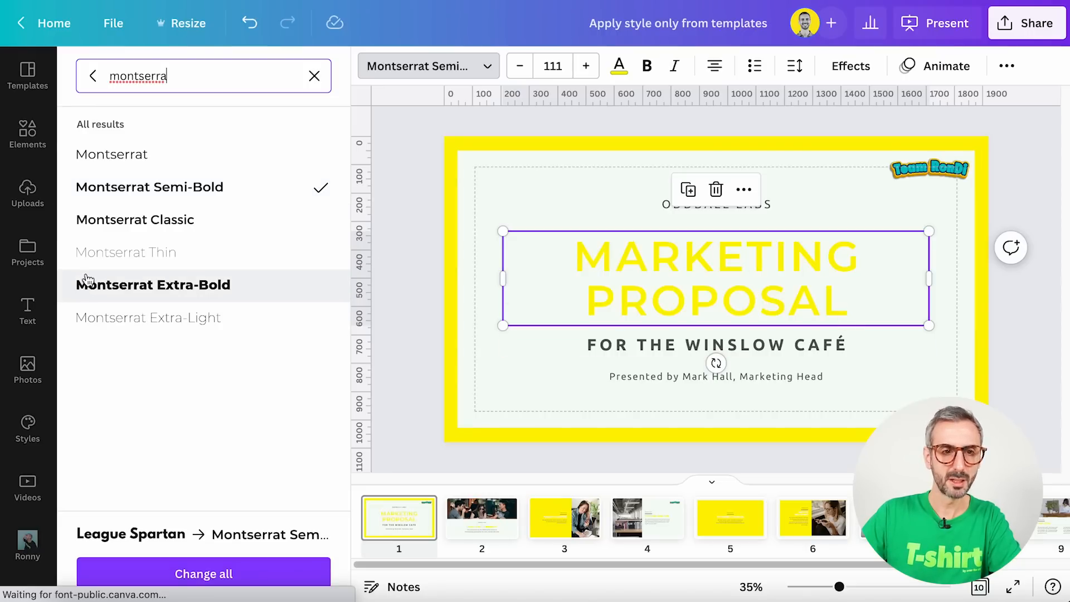
{"action": "left_click", "coordinate": [90, 290]}
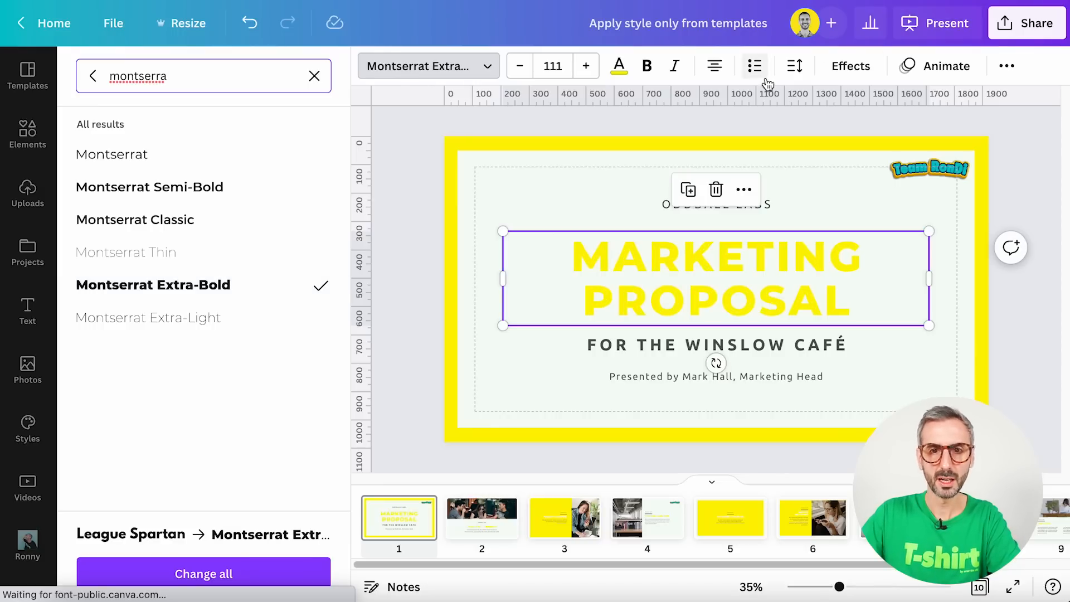
Tighten the "Marketing Proposal" title to a letter spacing of -60 and a line spacing of 0.85
{"action": "left_click", "coordinate": [800, 72]}
{"action": "left_click_drag", "start_coordinate": [859, 138], "coordinate": [836, 137]}
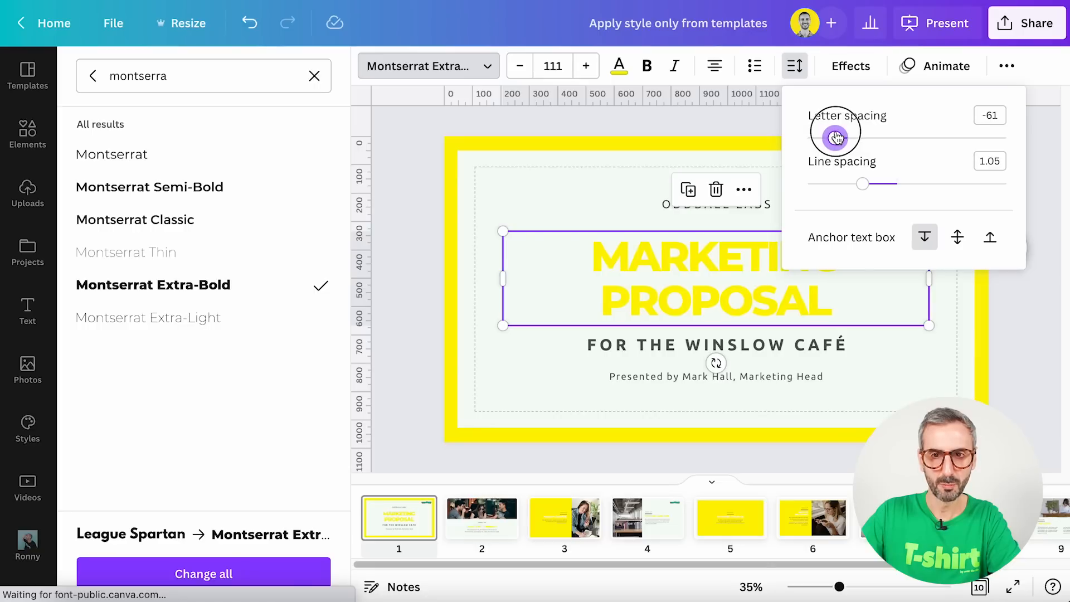
{"action": "mouse_move", "coordinate": [863, 186]}
{"action": "left_mouse_down"}
{"action": "mouse_move", "coordinate": [874, 182]}
{"action": "mouse_move", "coordinate": [843, 187]}
{"action": "left_mouse_up"}
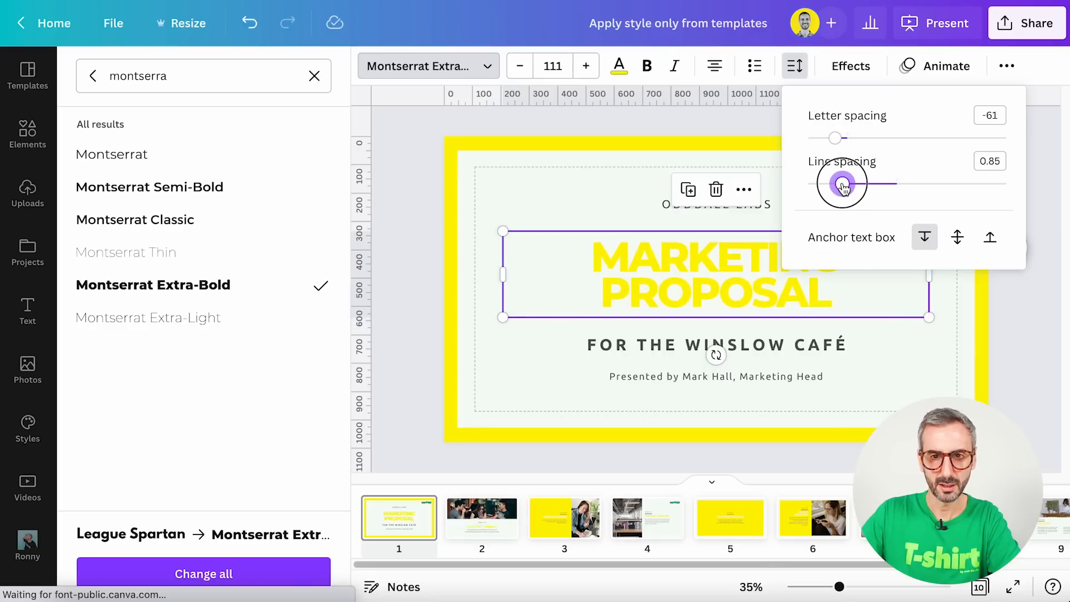
{"action": "left_click", "coordinate": [1006, 112]}
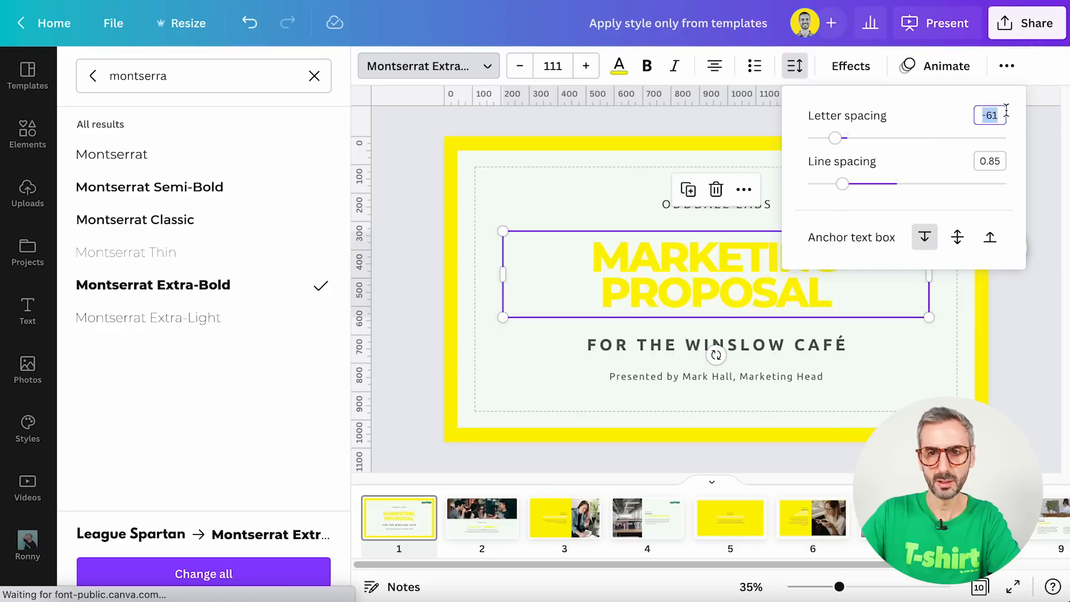
{"action": "type", "text": "-60"}
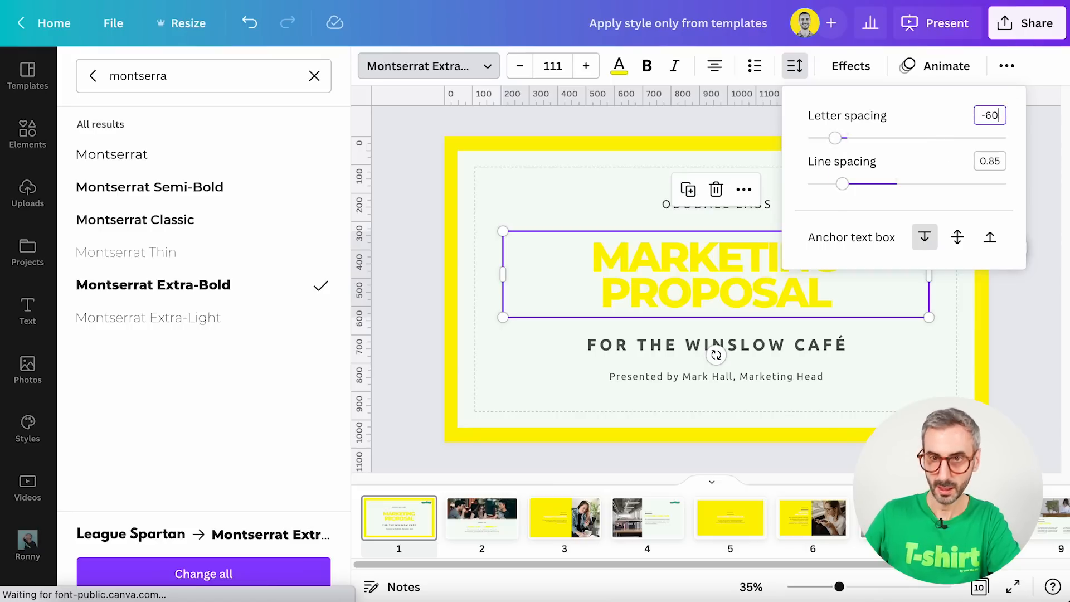
{"action": "key", "text": "Return"}
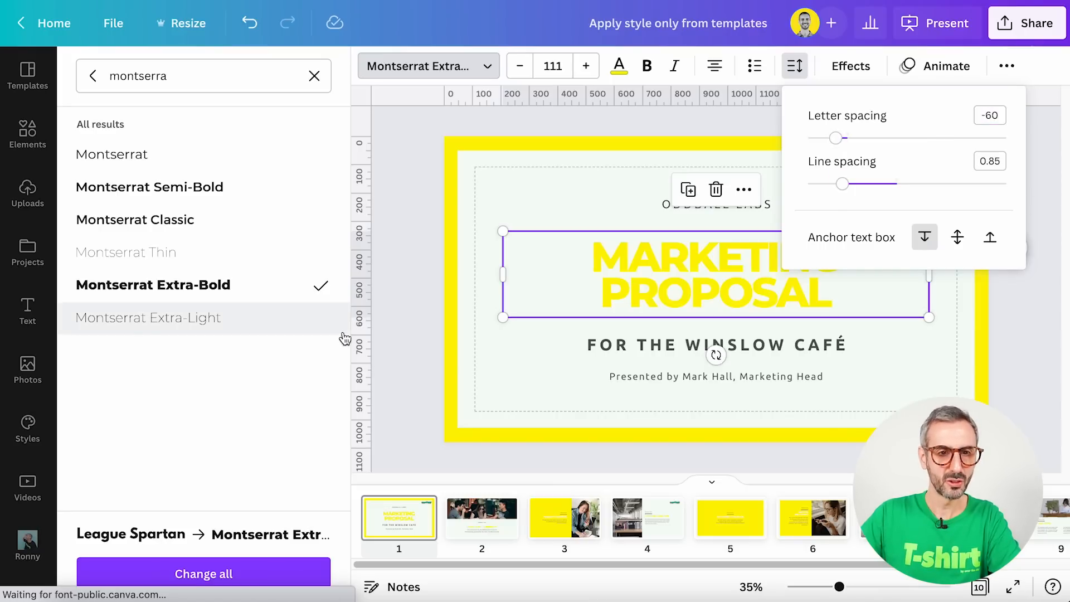
Replace League Spartan with Montserrat Extra-Bold across the whole design and check the titles on pages 2 and 4
{"action": "left_click", "coordinate": [418, 493]}
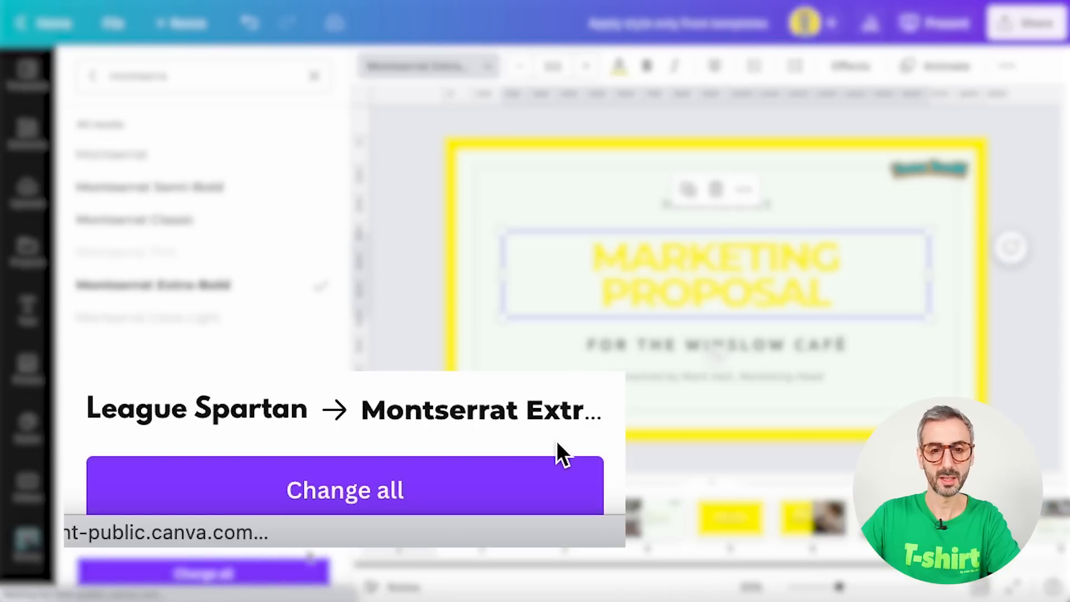
{"action": "left_click", "coordinate": [262, 579]}
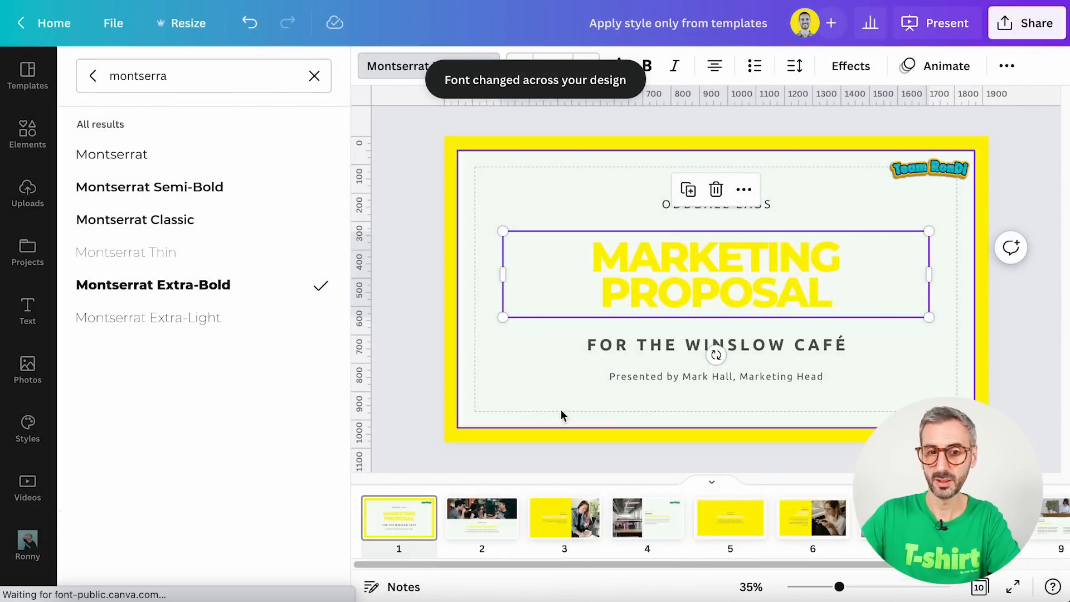
{"action": "left_click", "coordinate": [494, 529]}
{"action": "left_click", "coordinate": [747, 360]}
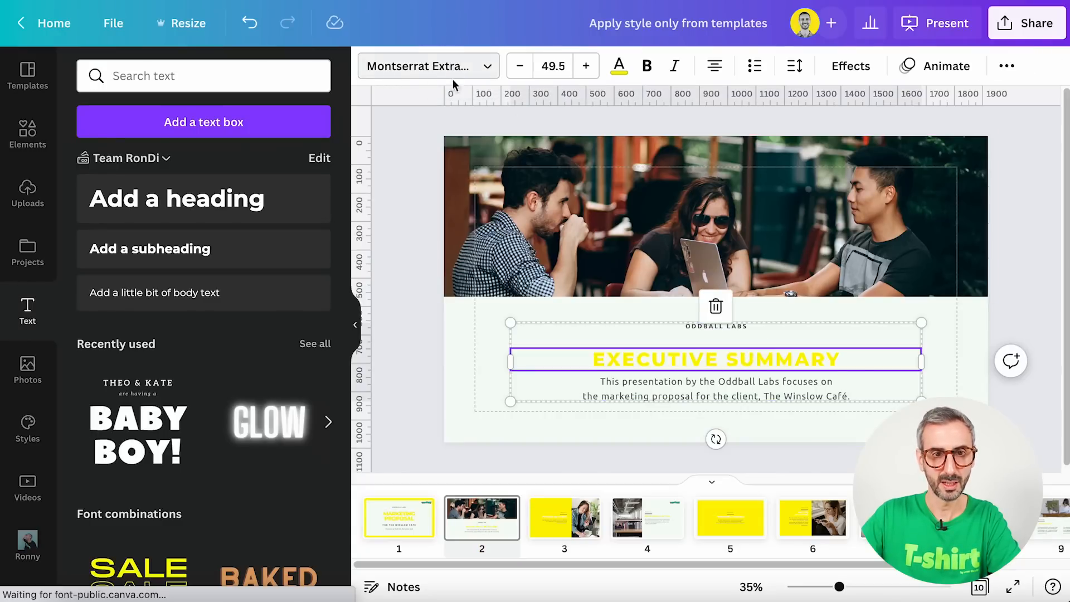
{"action": "left_click", "coordinate": [630, 533]}
{"action": "left_click", "coordinate": [784, 277]}
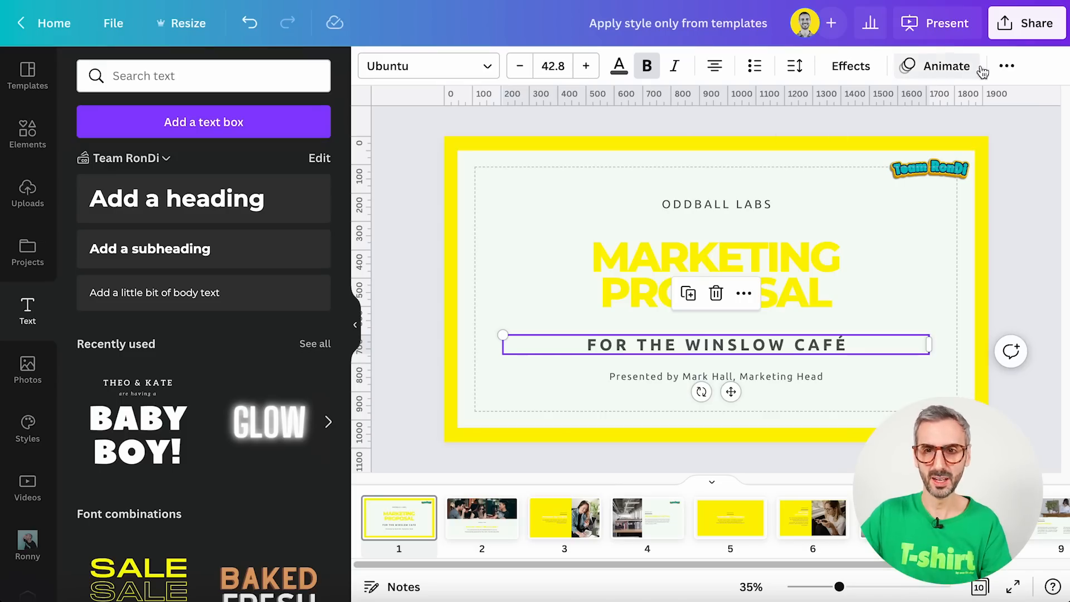
Copy the style of the "For the Winslow Café" subtitle onto the "Oddball Labs" line and undo it
{"action": "left_click", "coordinate": [1009, 68]}
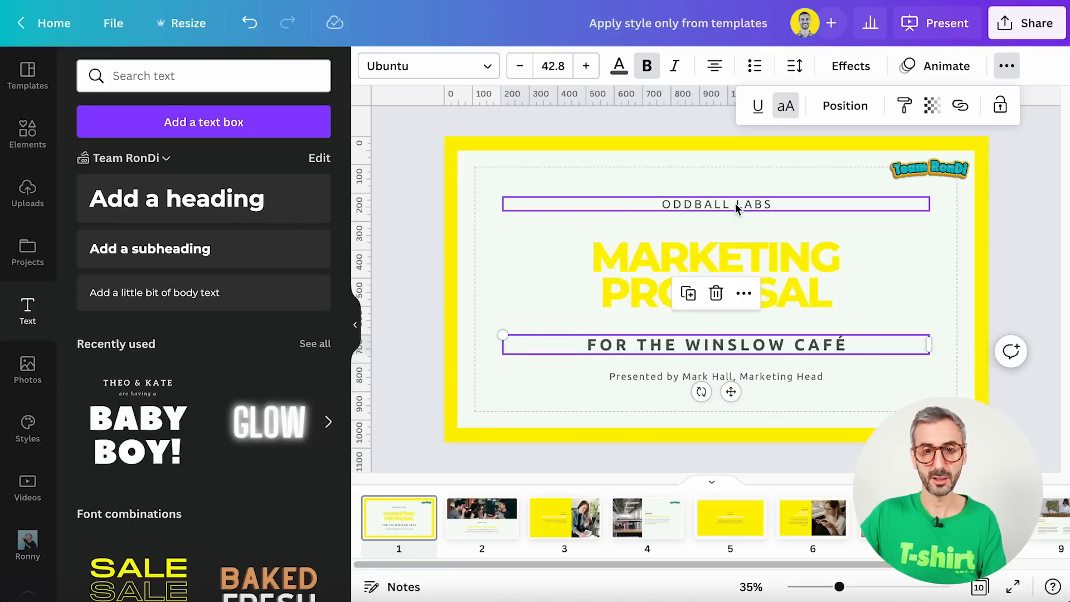
{"action": "left_click", "coordinate": [928, 323]}
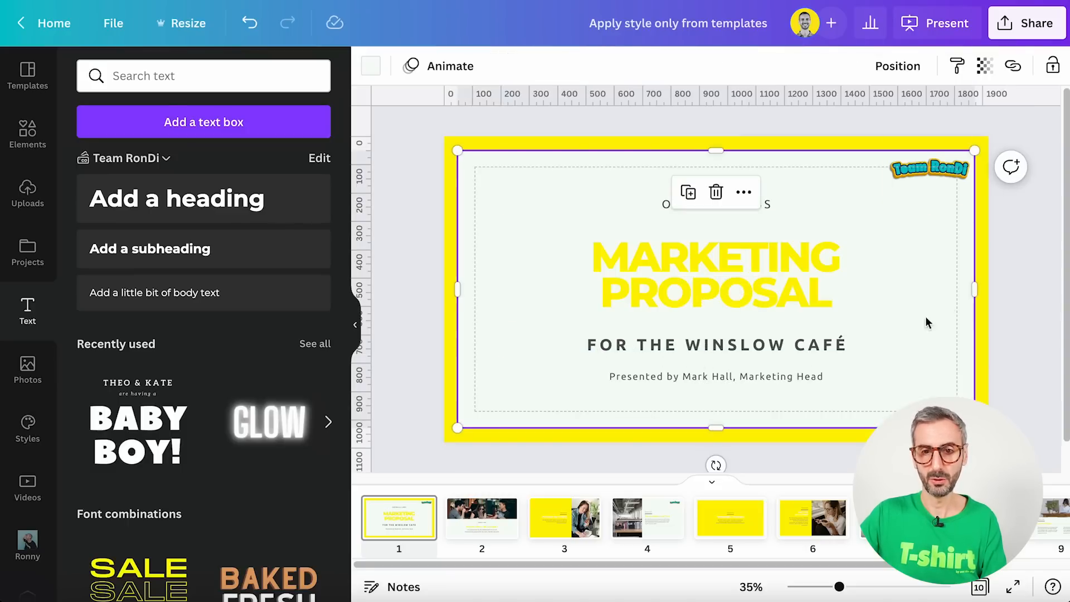
{"action": "left_click", "coordinate": [857, 351]}
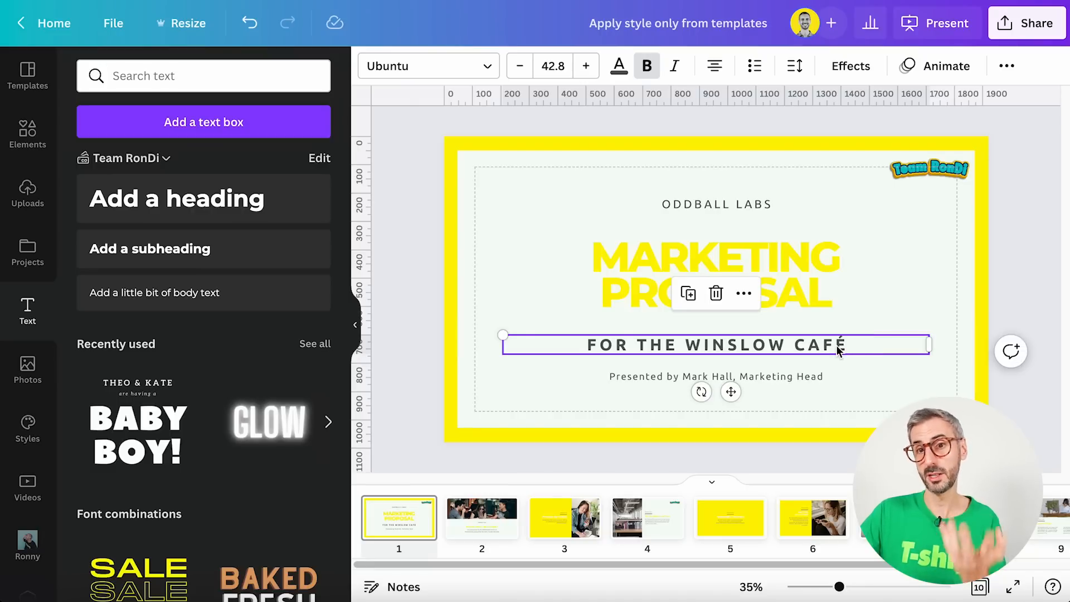
{"action": "left_click", "coordinate": [1007, 66]}
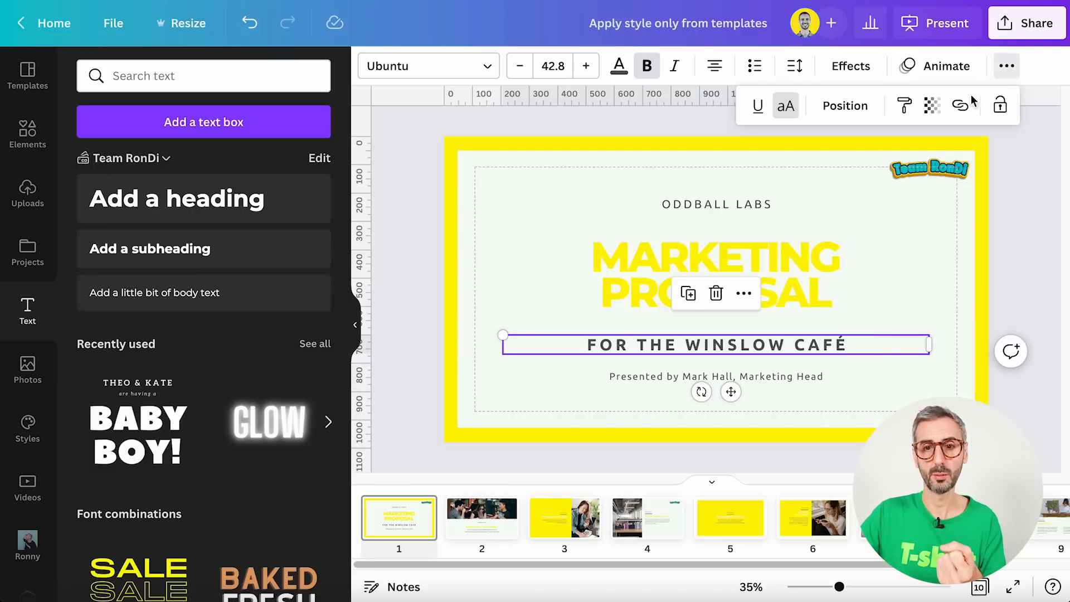
{"action": "left_click", "coordinate": [905, 110]}
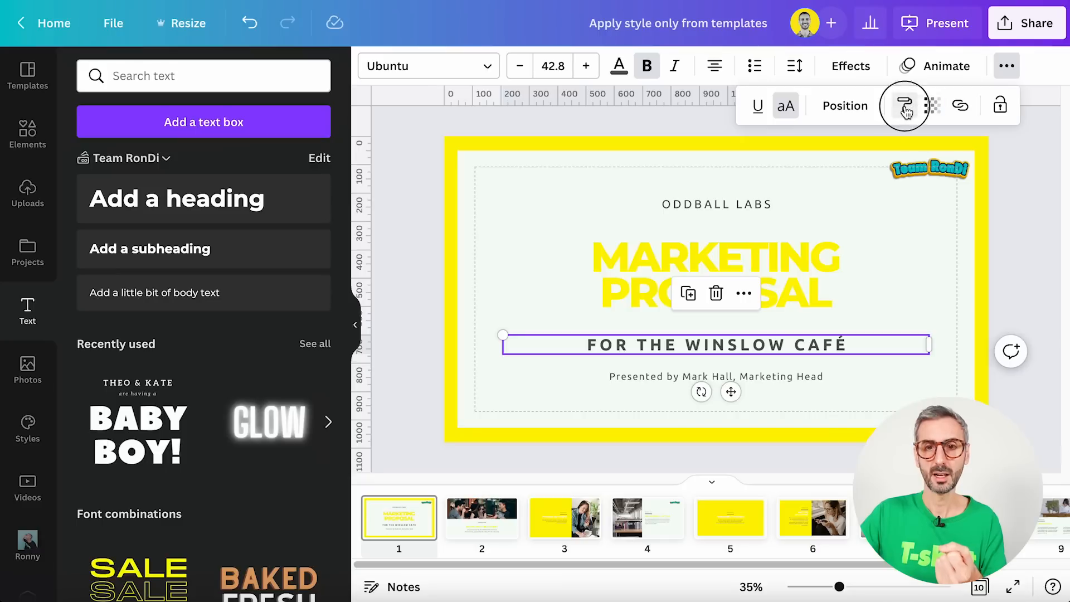
{"action": "left_click", "coordinate": [726, 206]}
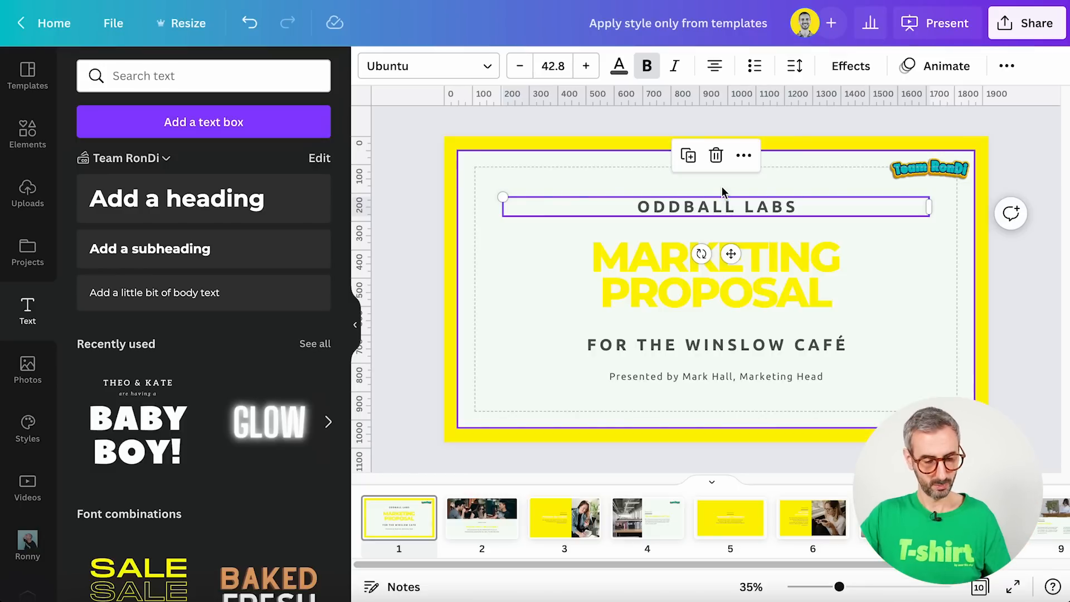
{"action": "key", "text": "ctrl+z"}
{"action": "left_click", "coordinate": [949, 327]}
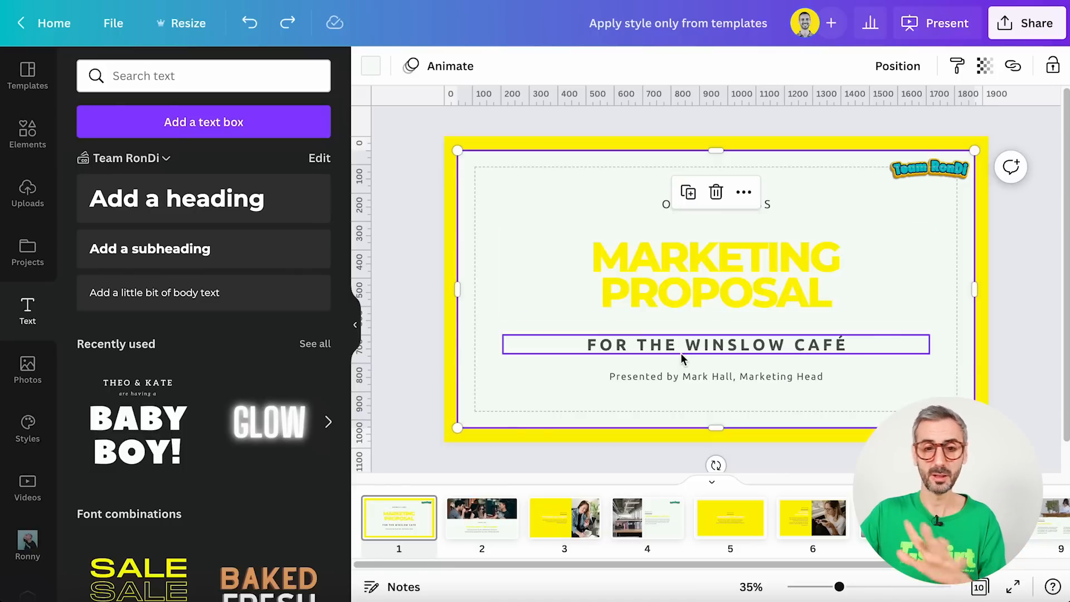
Look through the presentation from page 2 to page 10 to examine the heading fonts and overall styling
{"action": "left_click", "coordinate": [498, 529]}
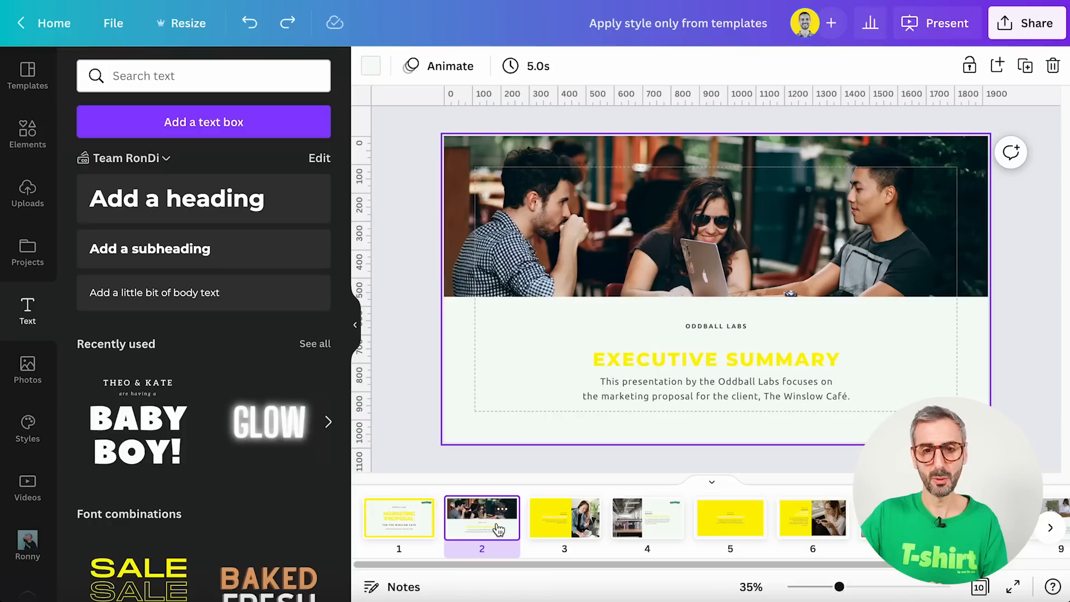
{"action": "left_click", "coordinate": [579, 529]}
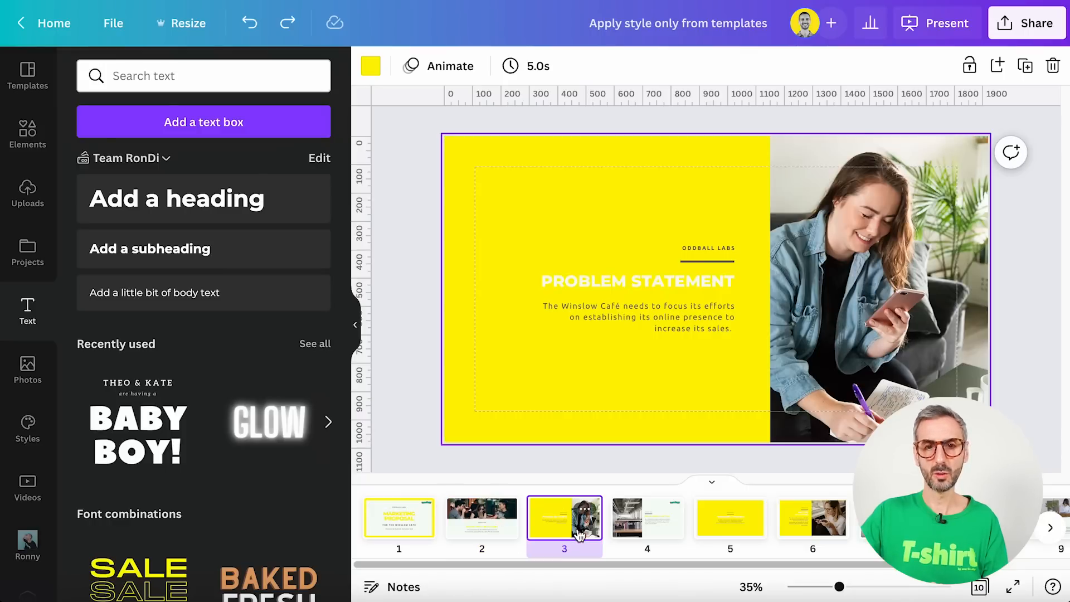
{"action": "left_click", "coordinate": [650, 533]}
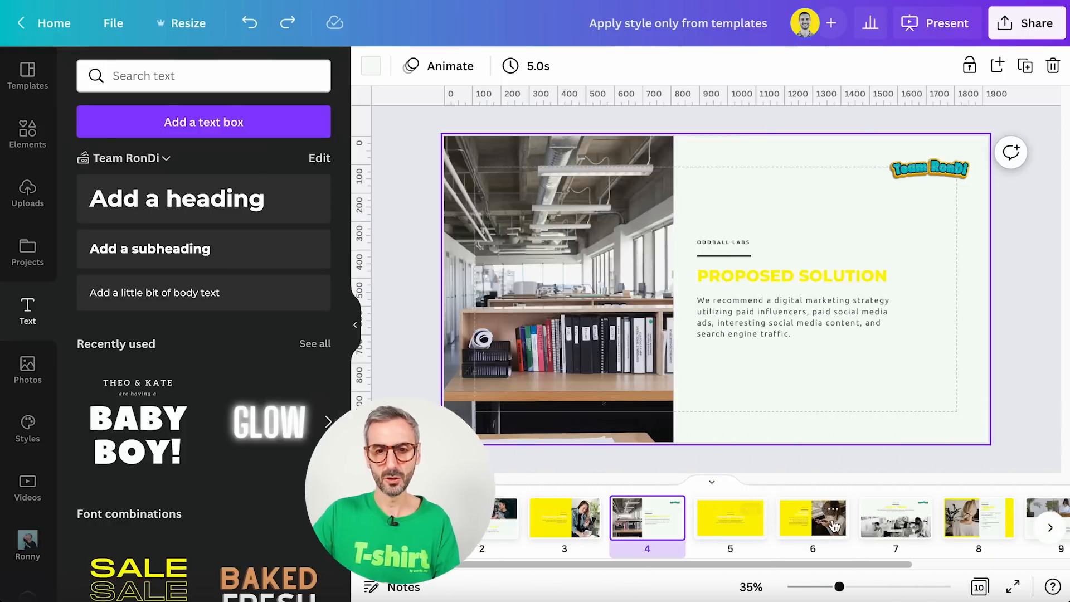
{"action": "left_click", "coordinate": [797, 532]}
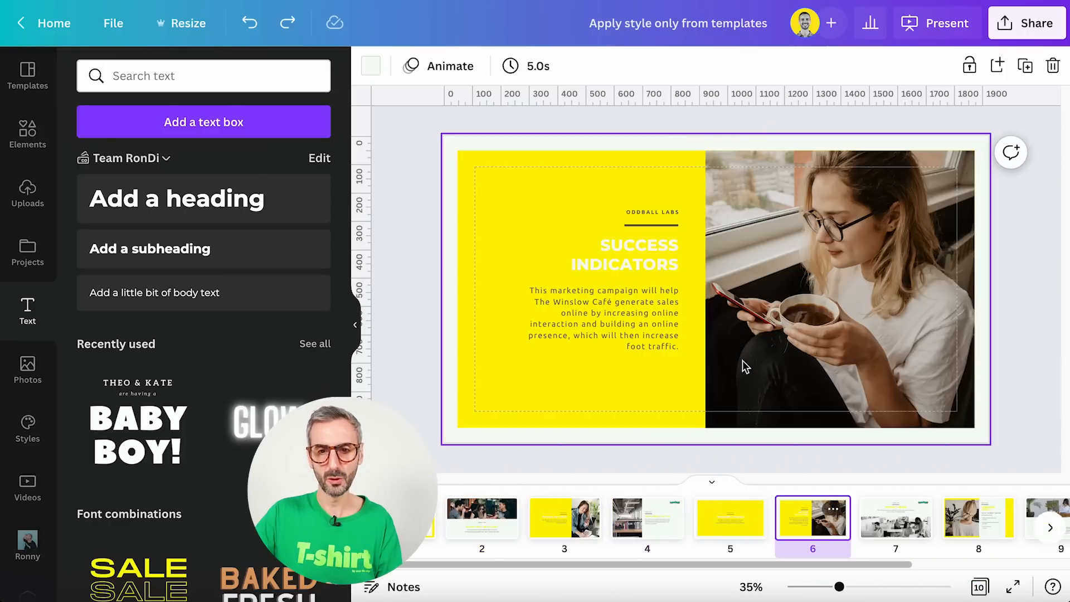
{"action": "left_click", "coordinate": [892, 526]}
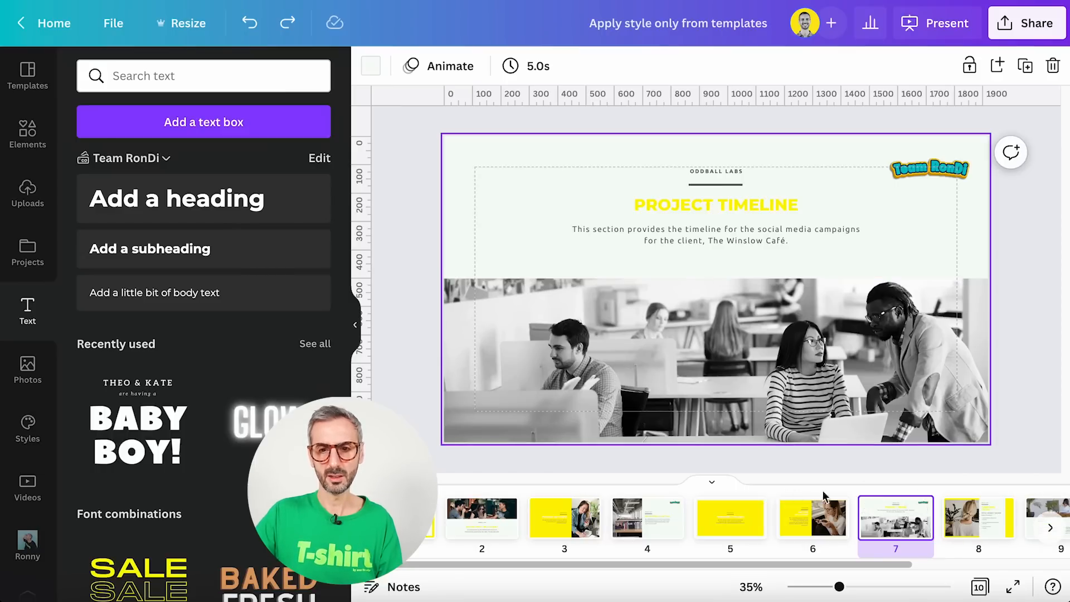
{"action": "scroll", "coordinate": [892, 524], "scroll_direction": "right", "scroll_amount": 1}
{"action": "left_click", "coordinate": [918, 532]}
{"action": "scroll", "coordinate": [919, 530], "scroll_direction": "right", "scroll_amount": 2}
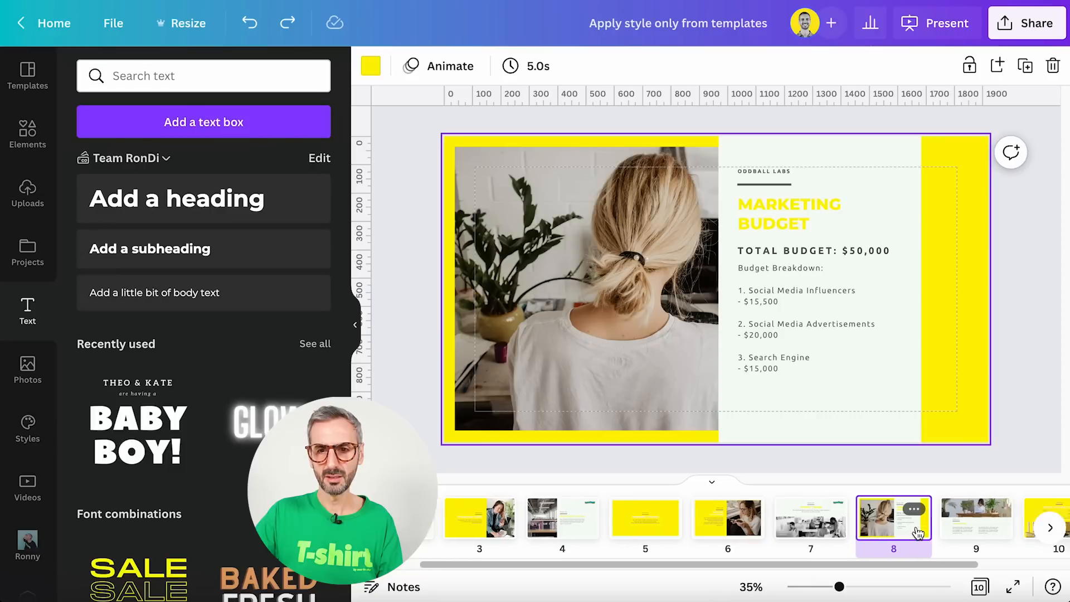
{"action": "left_click", "coordinate": [914, 529]}
{"action": "left_click", "coordinate": [982, 535]}
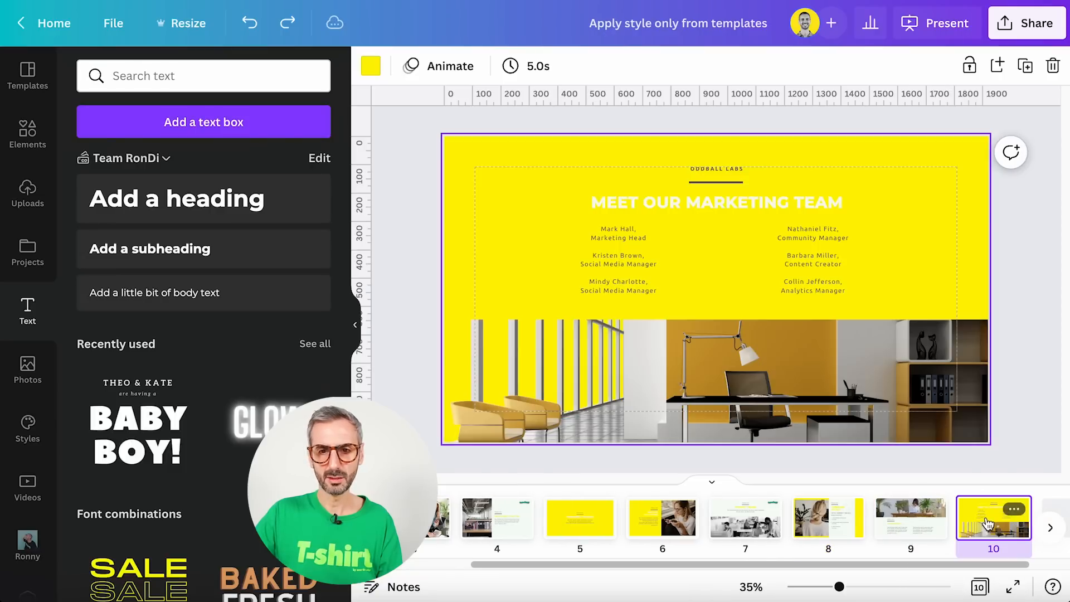
Open the full set of image filters for the Executive Summary photo on page 2
{"action": "left_click", "coordinate": [752, 526]}
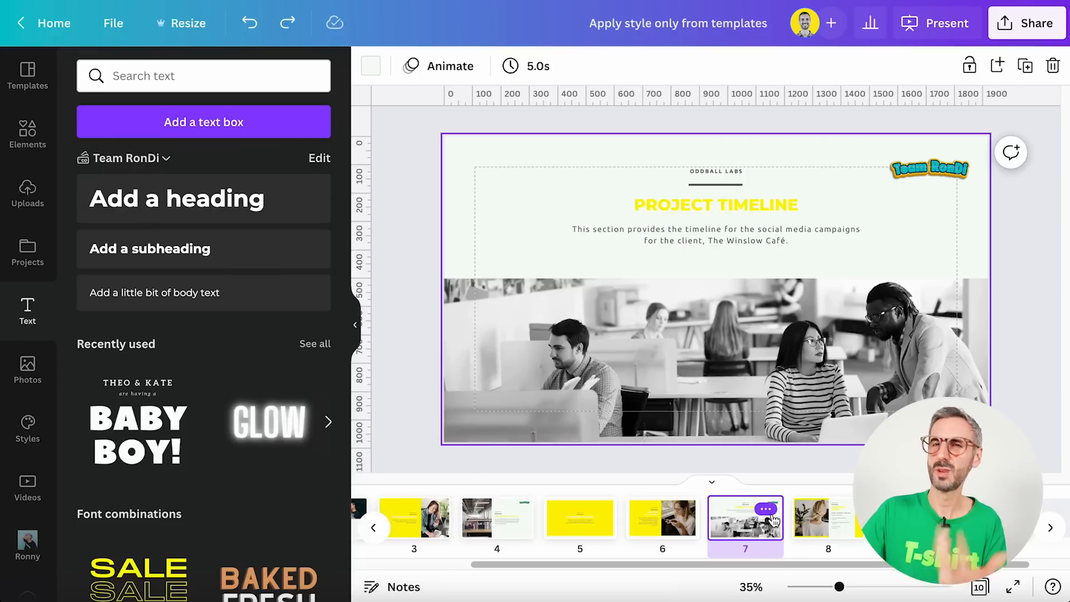
{"action": "scroll", "coordinate": [747, 535], "scroll_direction": "left", "scroll_amount": 3}
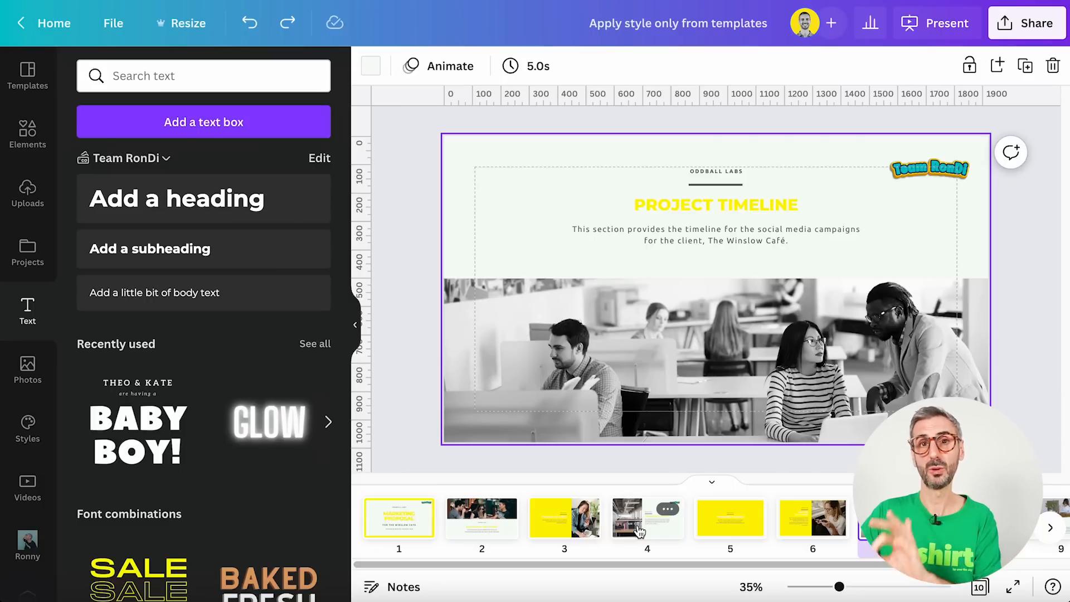
{"action": "left_click", "coordinate": [466, 511]}
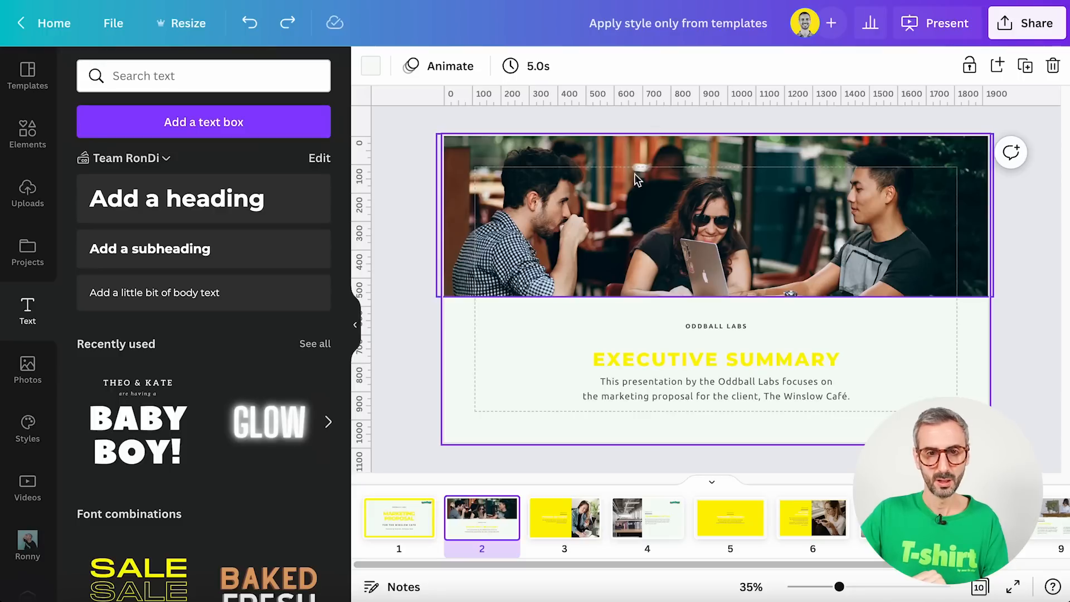
{"action": "left_click", "coordinate": [624, 208]}
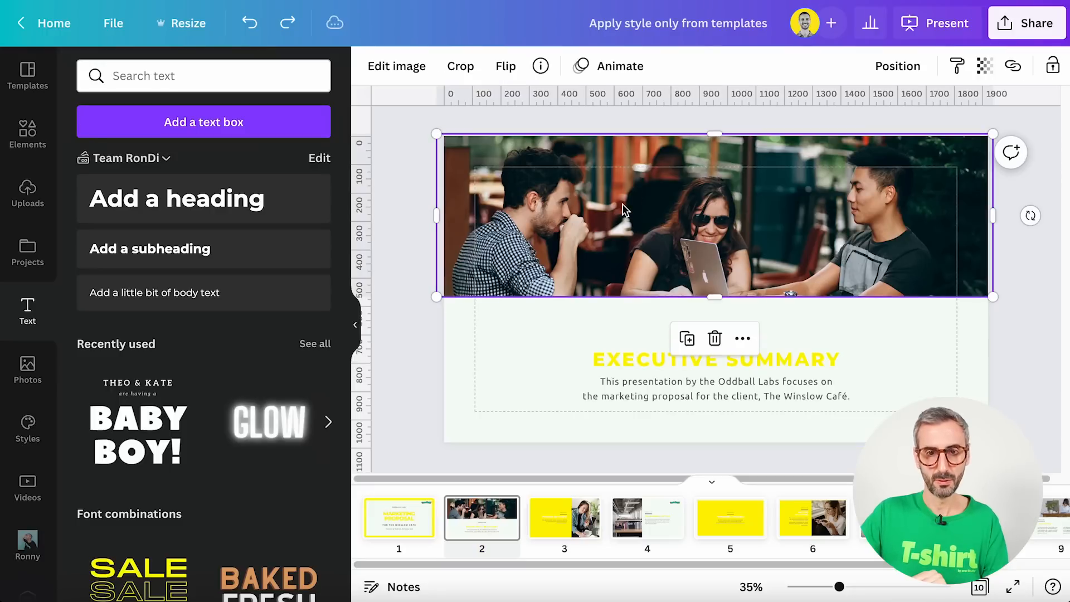
{"action": "left_click", "coordinate": [384, 70]}
{"action": "scroll", "coordinate": [238, 232], "scroll_direction": "down", "scroll_amount": 4}
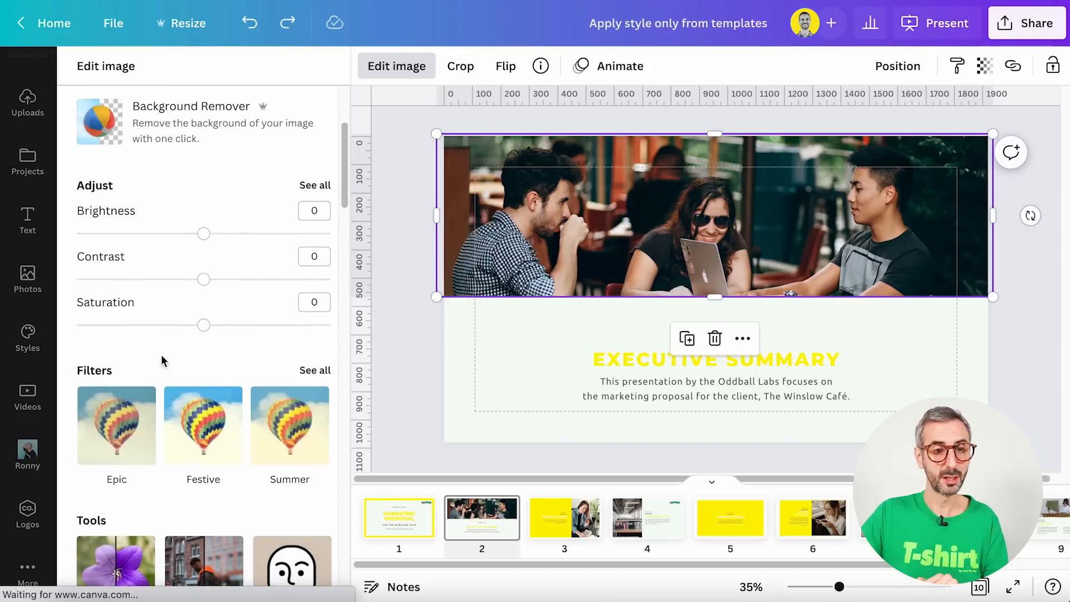
{"action": "left_click", "coordinate": [318, 370]}
{"action": "scroll", "coordinate": [261, 319], "scroll_direction": "down", "scroll_amount": 4}
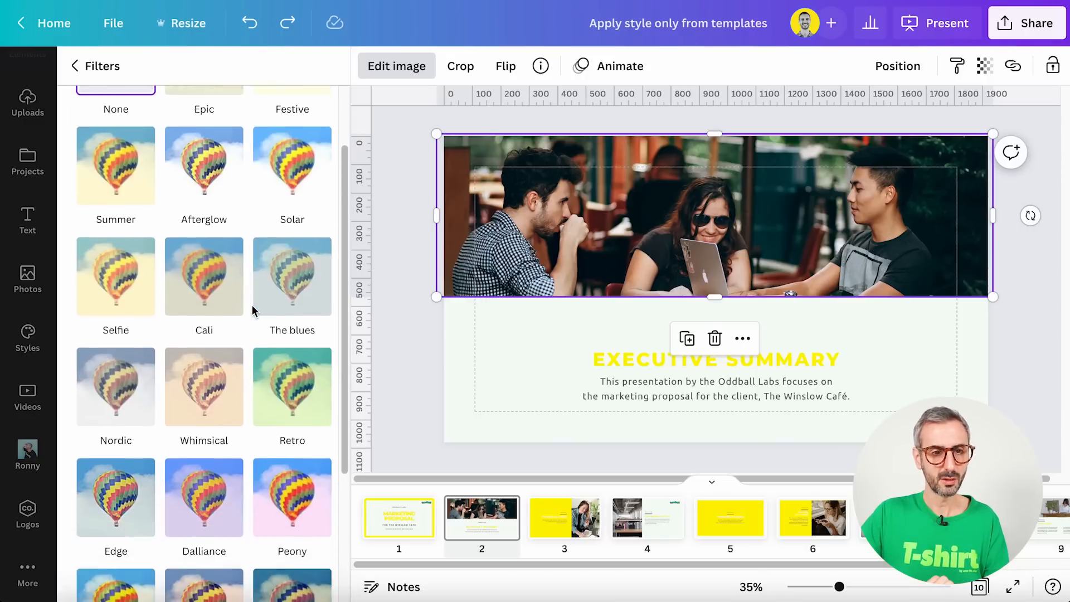
{"action": "scroll", "coordinate": [252, 313], "scroll_direction": "down", "scroll_amount": 1}
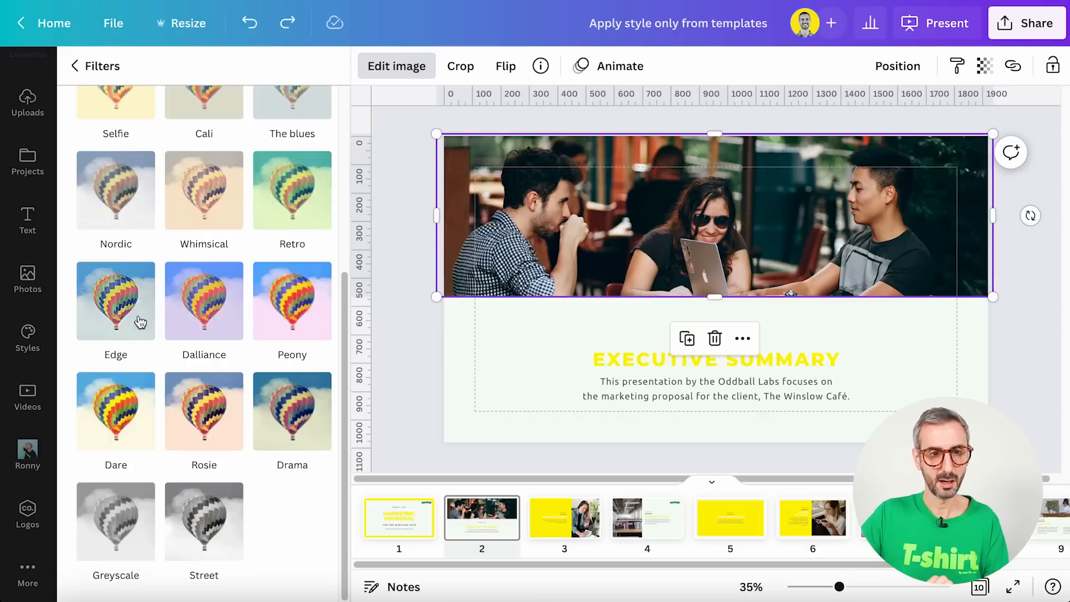
Try the Retro, Peony, Dalliance, Edge, Dare and Rosie filters on the page 2 photo
{"action": "left_click", "coordinate": [313, 205]}
{"action": "left_click", "coordinate": [295, 293]}
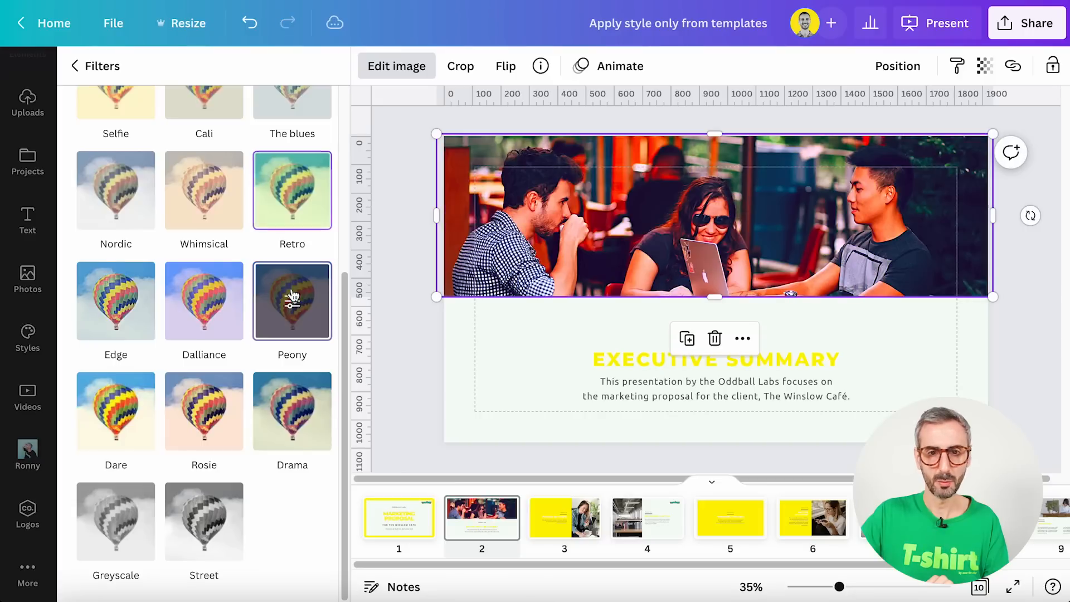
{"action": "left_click", "coordinate": [209, 307]}
{"action": "left_click", "coordinate": [121, 320]}
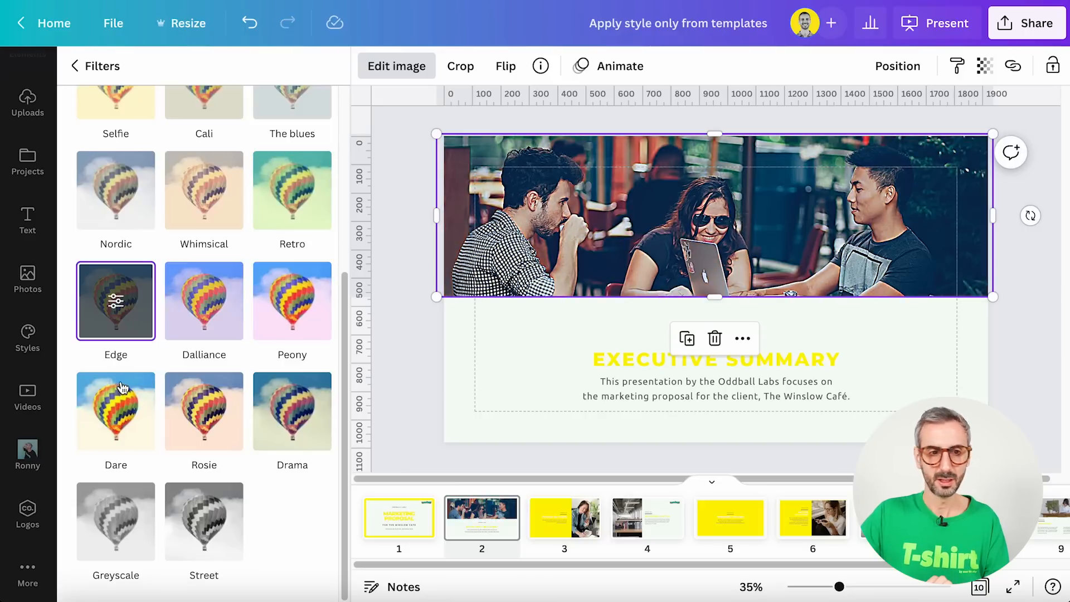
{"action": "left_click", "coordinate": [134, 415]}
{"action": "left_click", "coordinate": [213, 429]}
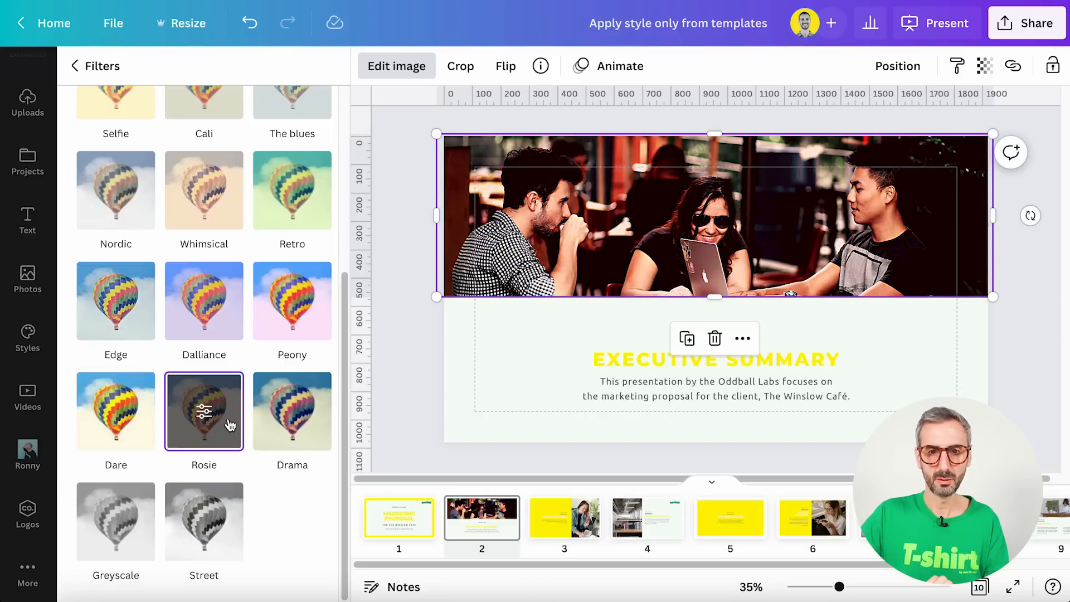
Apply the Drama filter to the page 2 photo and set its intensity to 35
{"action": "left_click", "coordinate": [305, 425]}
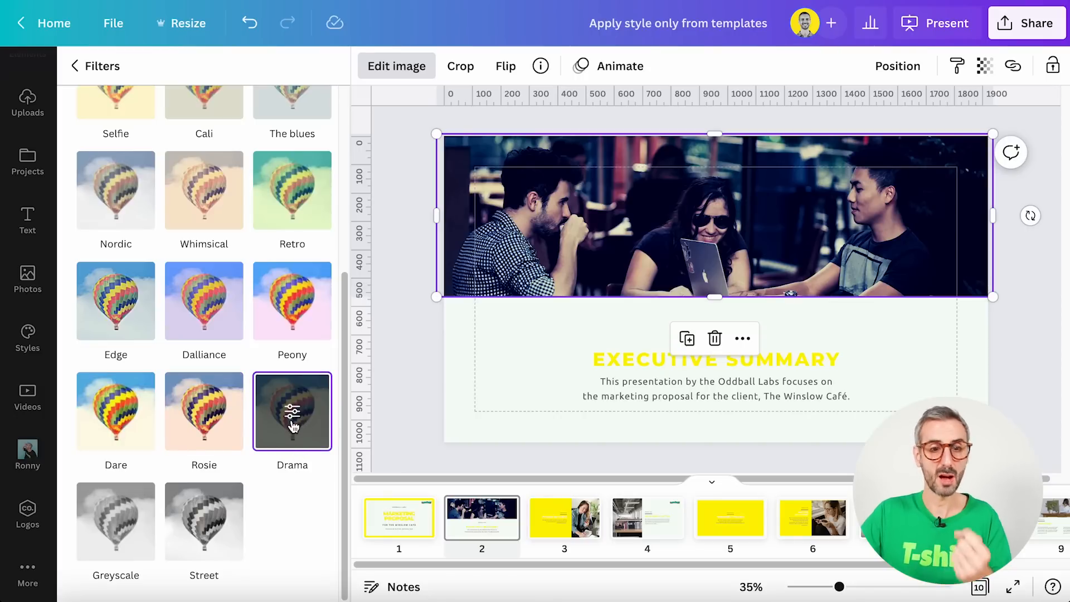
{"action": "left_click", "coordinate": [292, 415]}
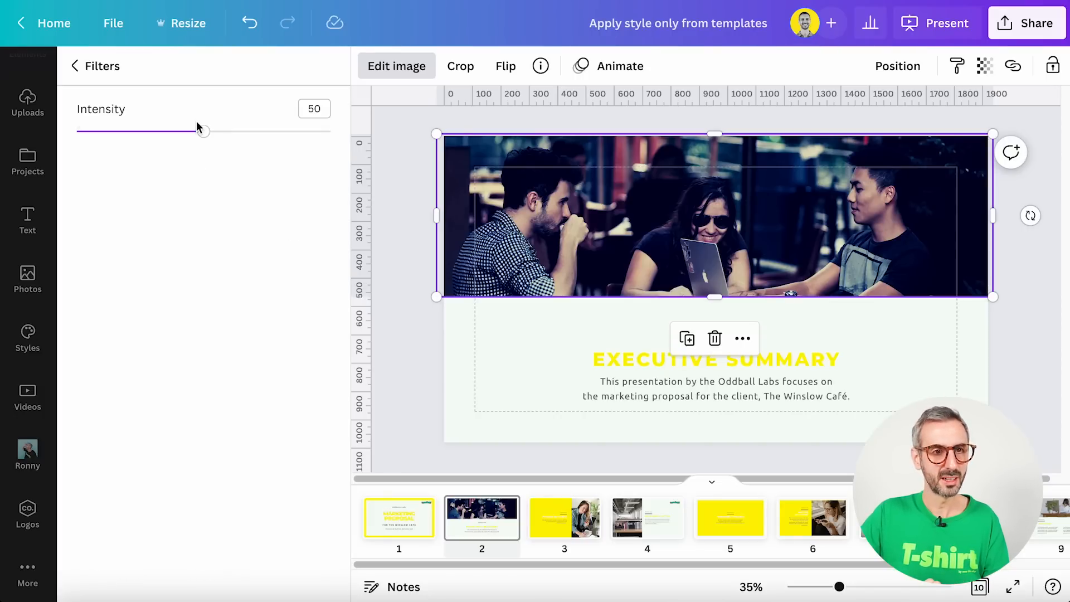
{"action": "left_click_drag", "start_coordinate": [203, 130], "coordinate": [164, 131]}
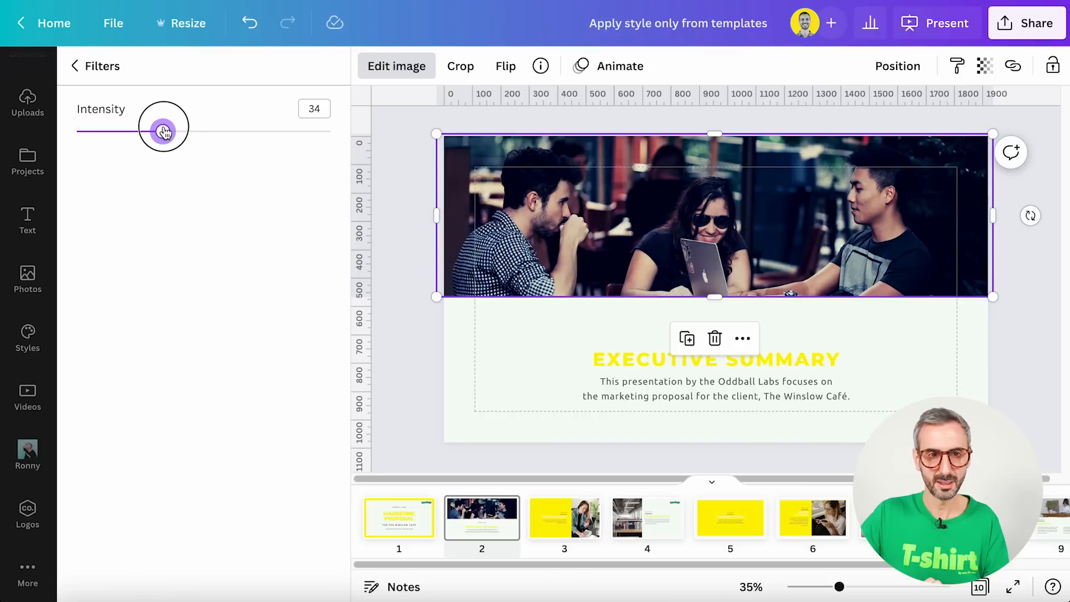
{"action": "left_click", "coordinate": [314, 108]}
{"action": "type", "text": "35"}
{"action": "key", "text": "Return"}
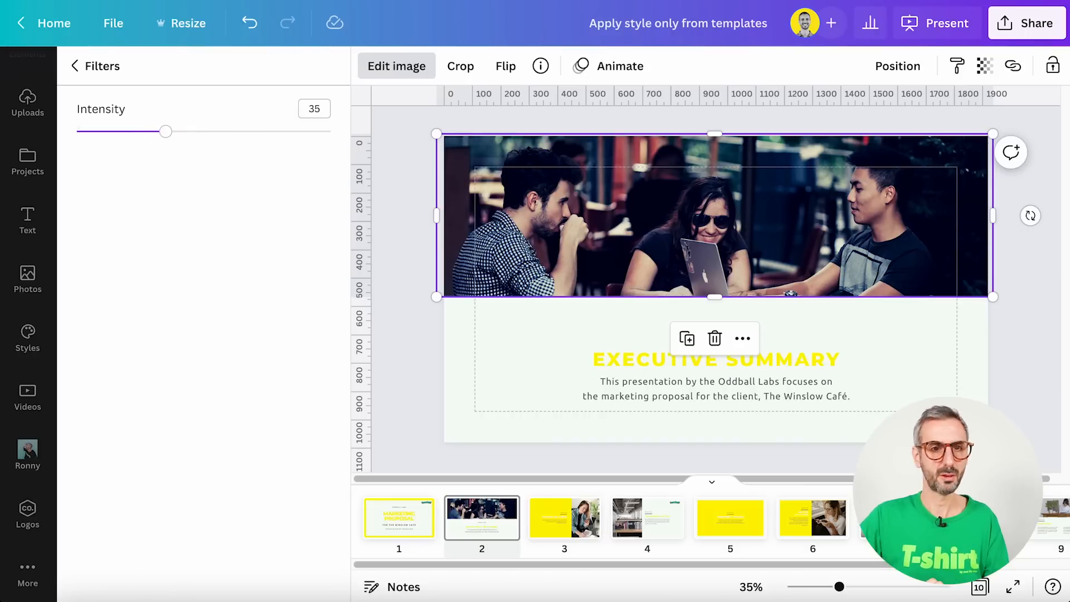
Copy the style of the page 2 photo onto the Problem Statement photo on page 3
{"action": "left_click", "coordinate": [498, 397]}
{"action": "left_click", "coordinate": [504, 258]}
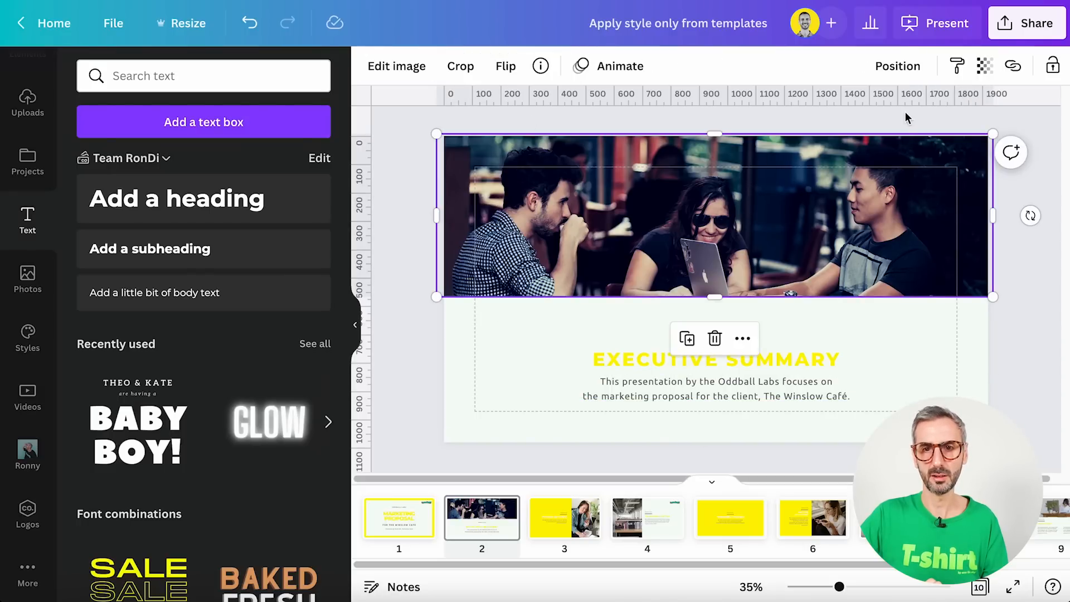
{"action": "left_click", "coordinate": [957, 66]}
{"action": "left_click", "coordinate": [566, 533]}
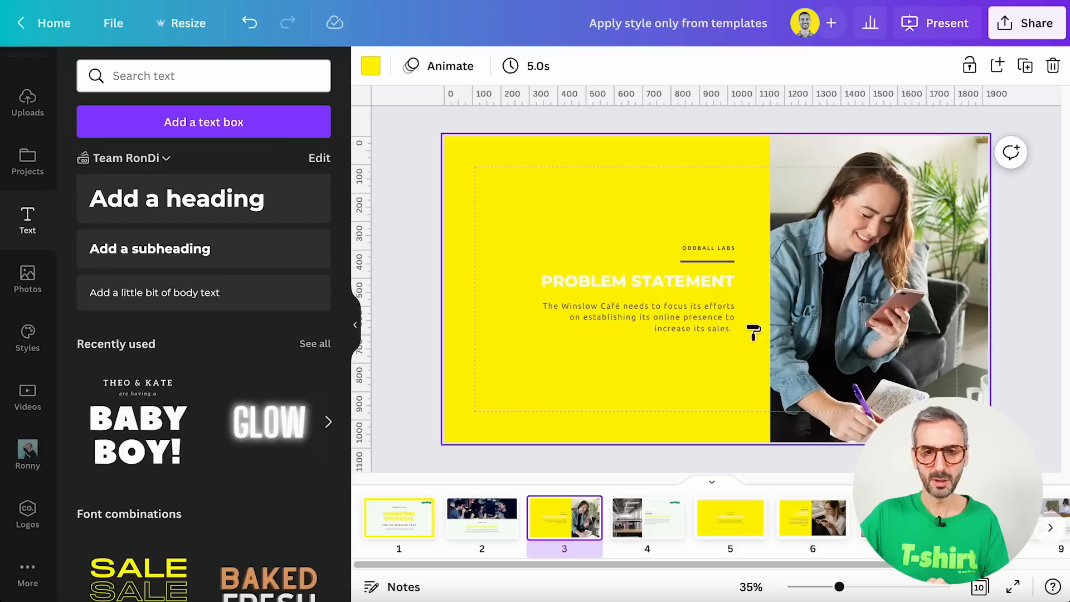
{"action": "left_click", "coordinate": [873, 249]}
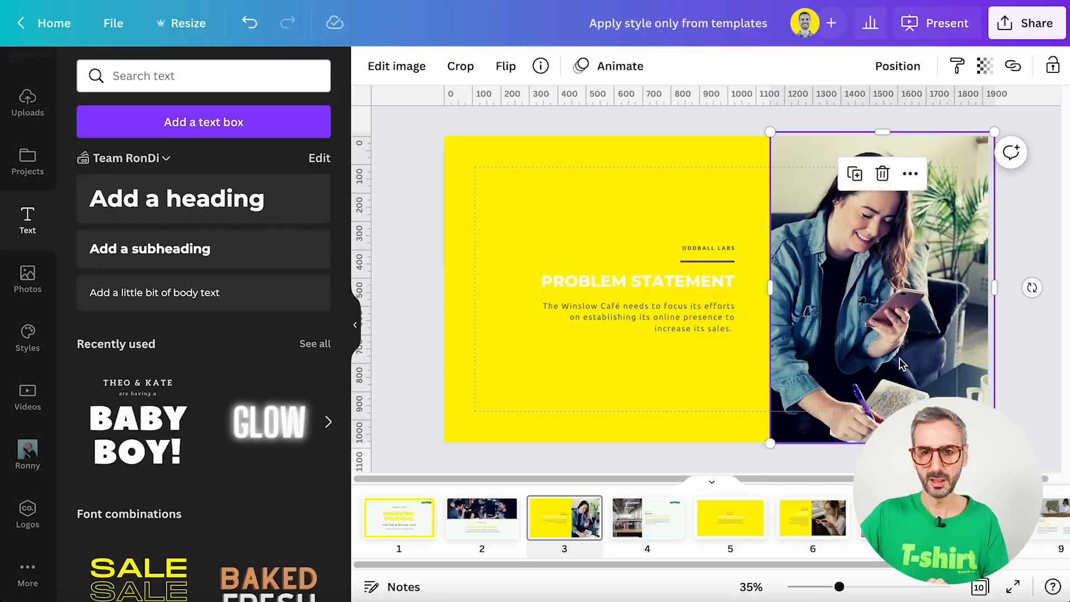
Carry the photo style over to the Proposed Solution photo on page 4 and the Success Indicators photo on page 6
{"action": "left_click", "coordinate": [955, 66]}
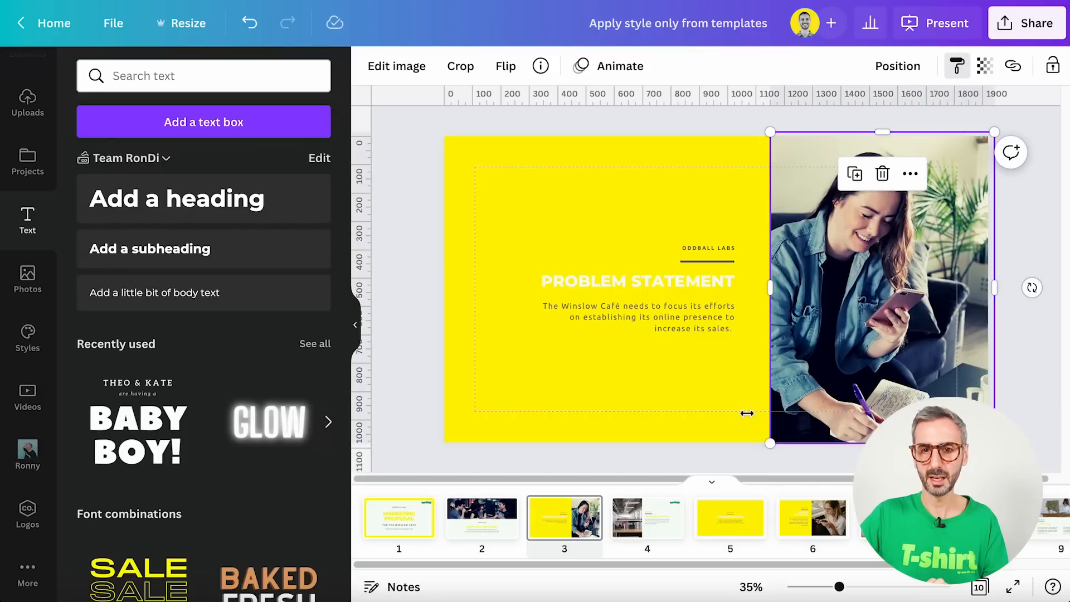
{"action": "left_click", "coordinate": [641, 521]}
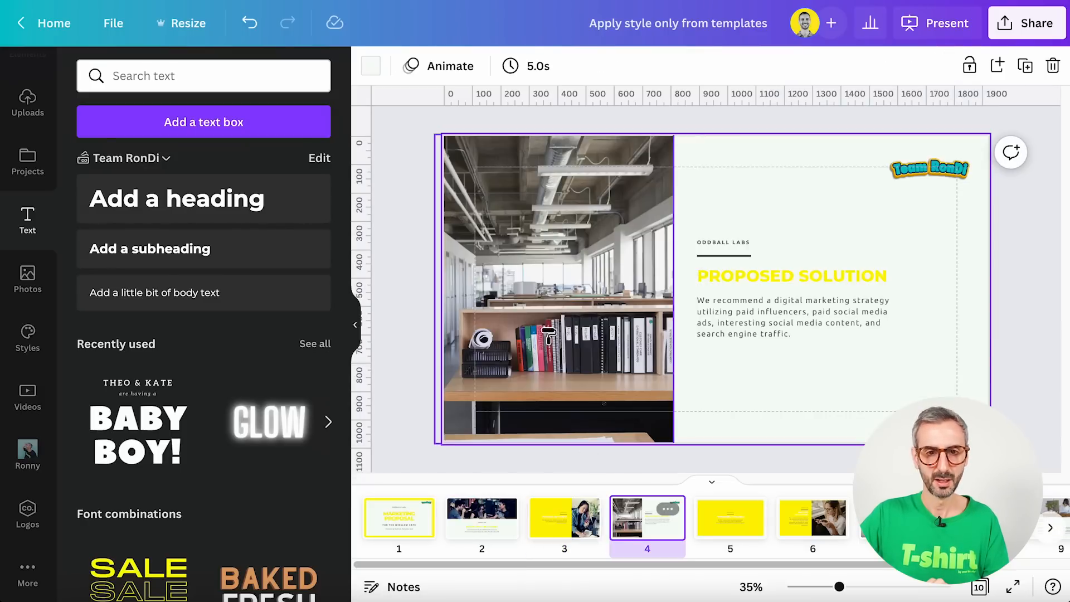
{"action": "left_click", "coordinate": [551, 234]}
{"action": "left_click", "coordinate": [954, 67]}
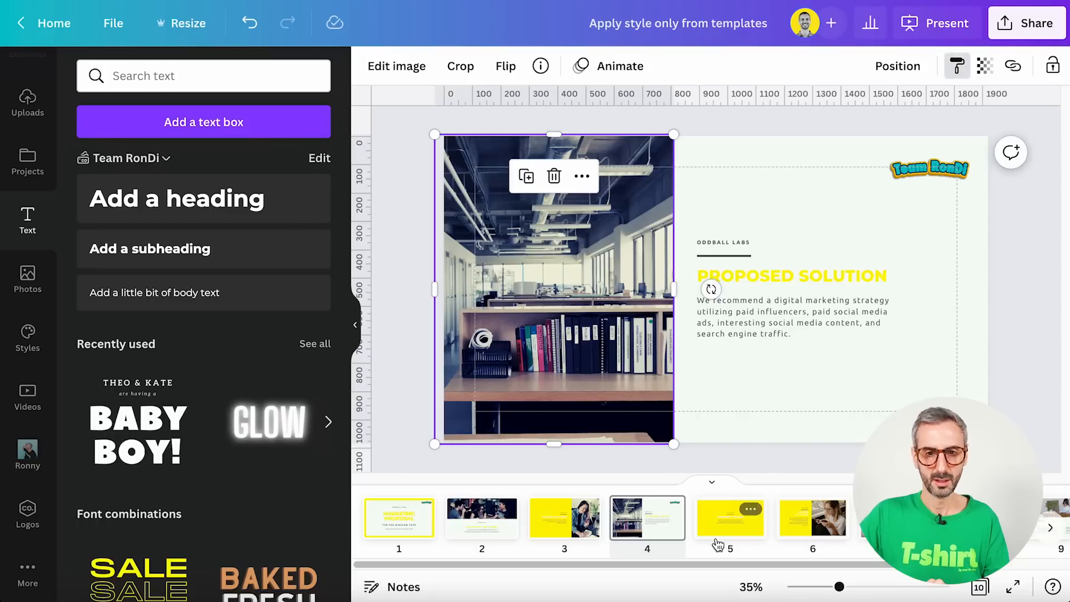
{"action": "left_click", "coordinate": [810, 518]}
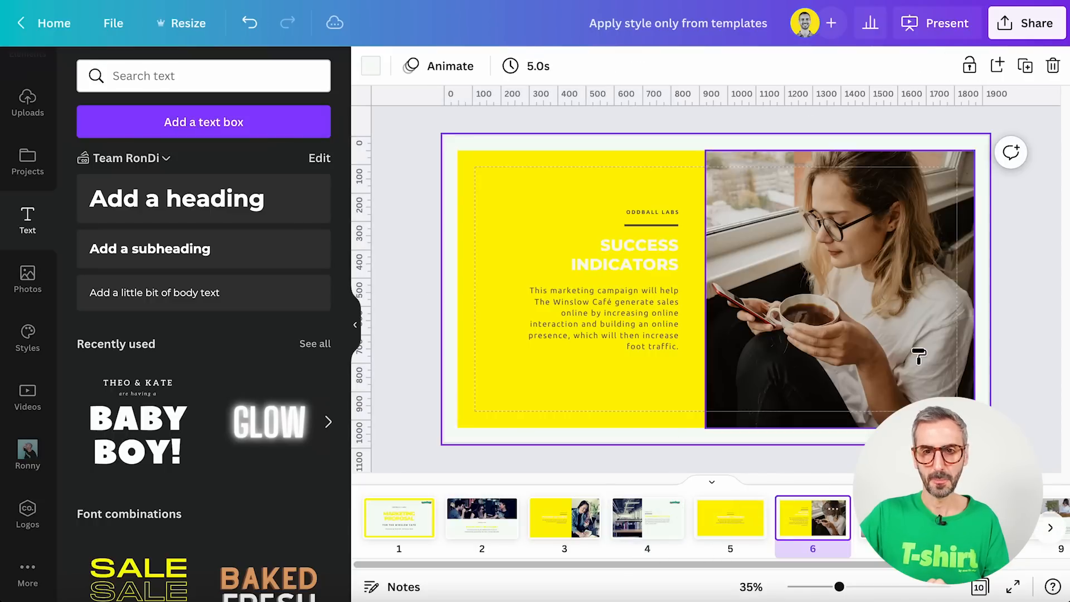
{"action": "left_click", "coordinate": [920, 297]}
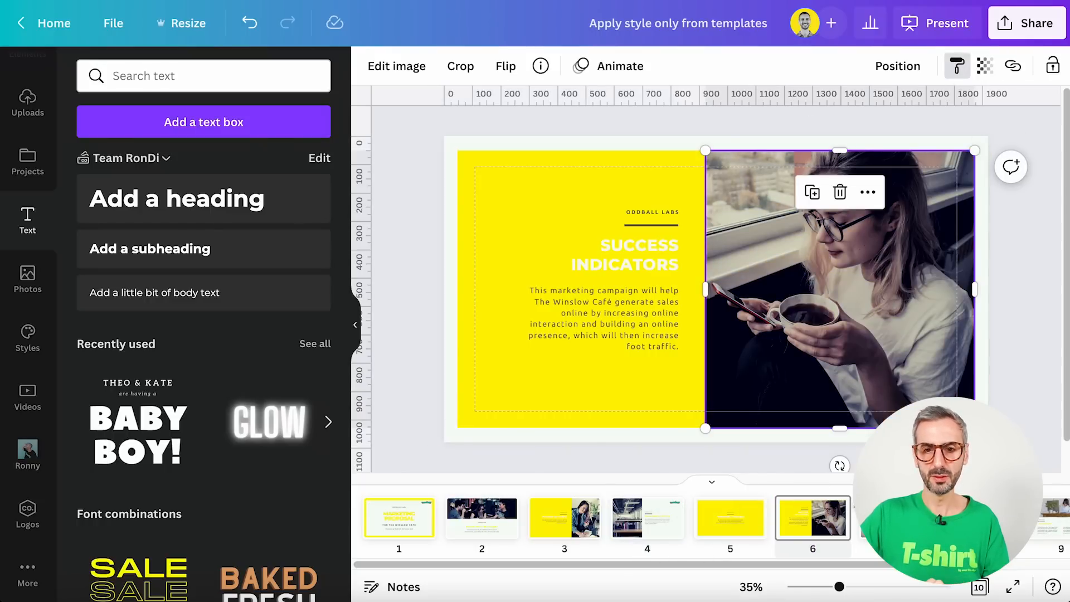
Apply the copied photo style to the Project Timeline photo on page 7 and compare it with page 6
{"action": "left_click", "coordinate": [895, 519]}
{"action": "left_click", "coordinate": [768, 396]}
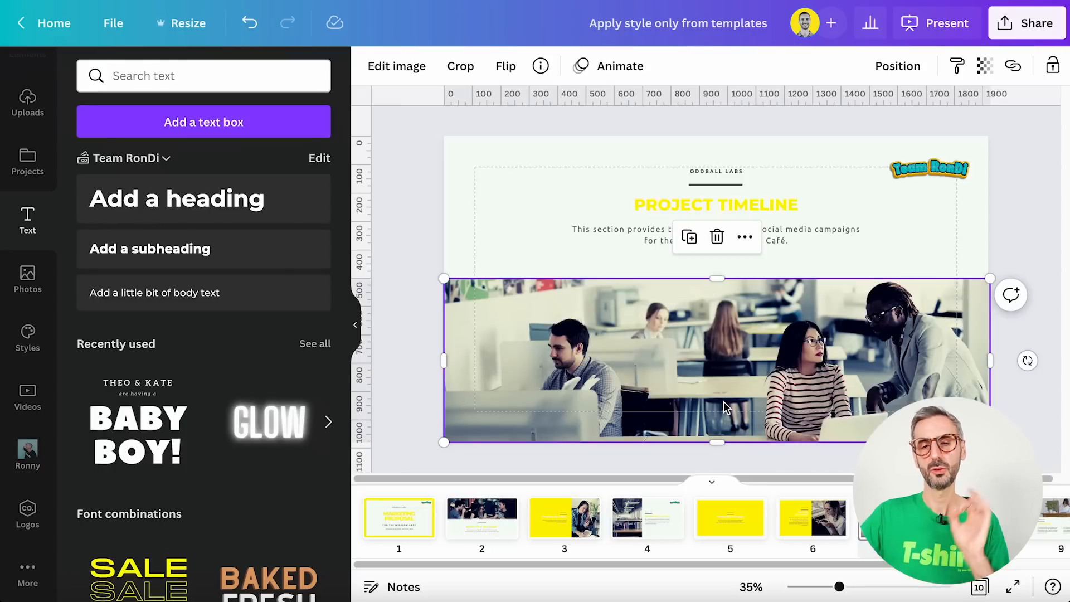
{"action": "left_click", "coordinate": [820, 538]}
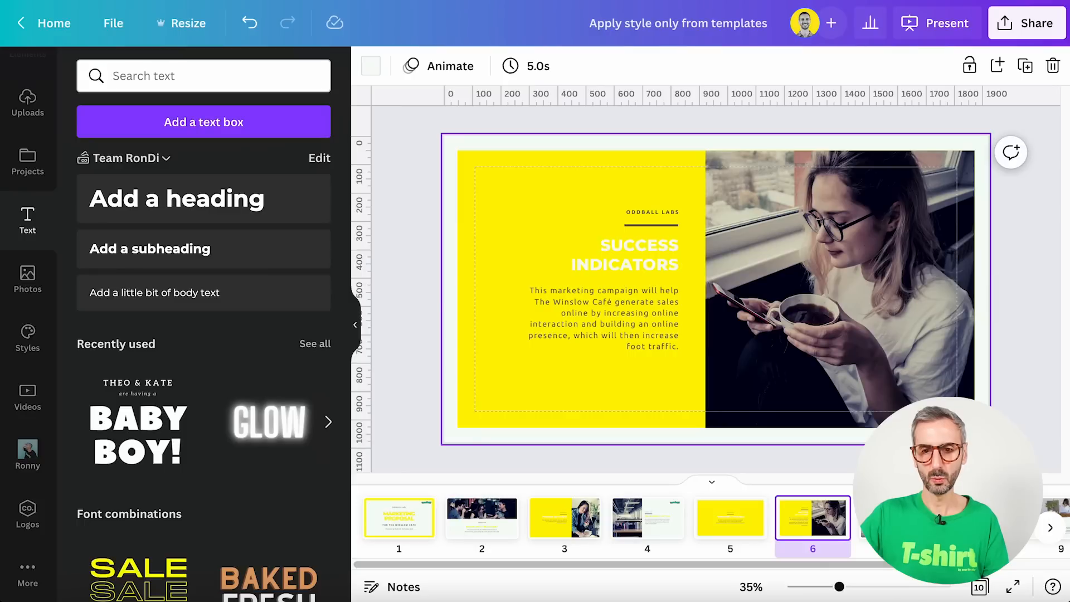
{"action": "key", "text": "Right"}
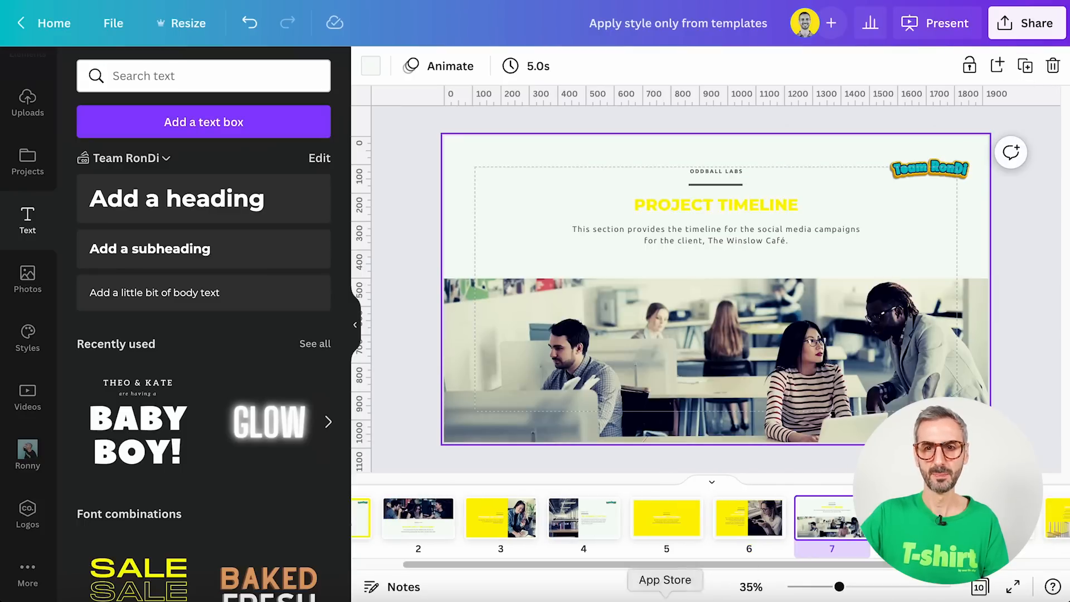
Copy the page 7 photo's style onto the photos on pages 8, 9 and 10
{"action": "left_click", "coordinate": [815, 291]}
{"action": "scroll", "coordinate": [591, 299], "scroll_direction": "down", "scroll_amount": 5}
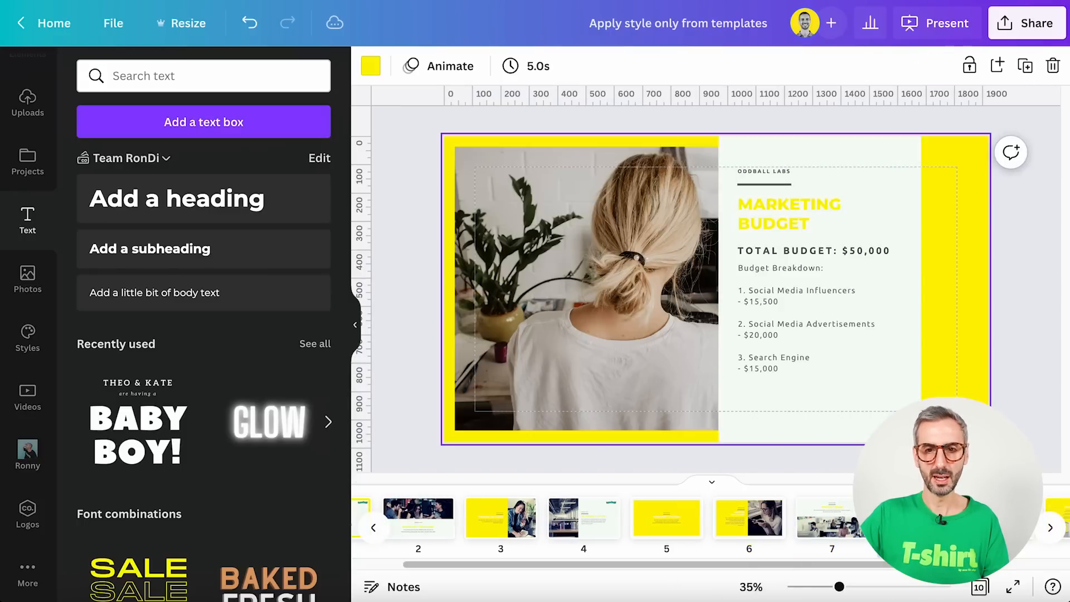
{"action": "left_click", "coordinate": [591, 299]}
{"action": "scroll", "coordinate": [716, 290], "scroll_direction": "down", "scroll_amount": 5}
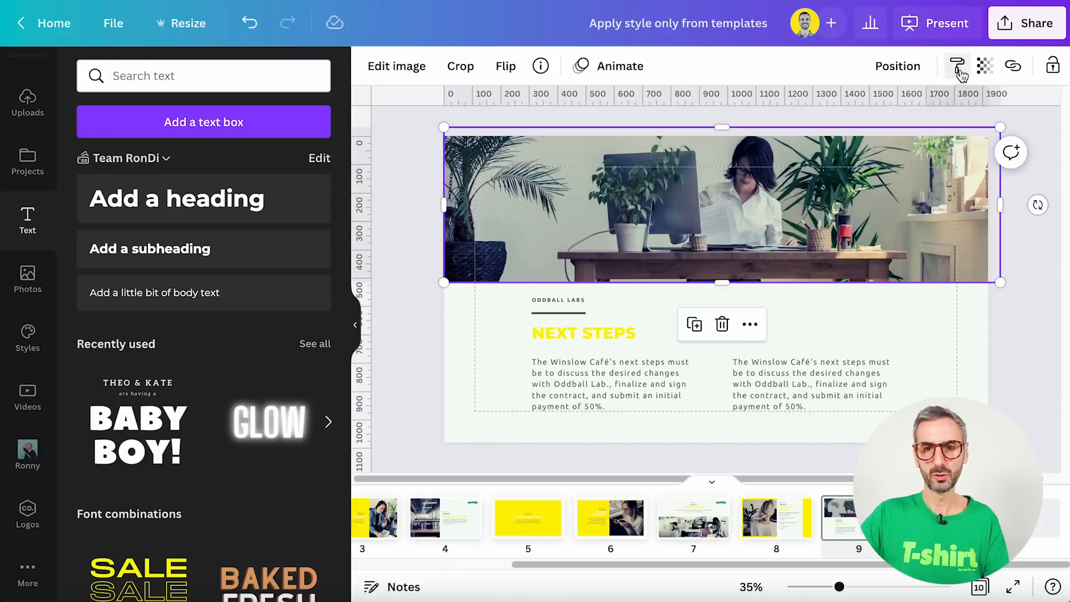
{"action": "scroll", "coordinate": [765, 403], "scroll_direction": "down", "scroll_amount": 5}
{"action": "left_click", "coordinate": [764, 403]}
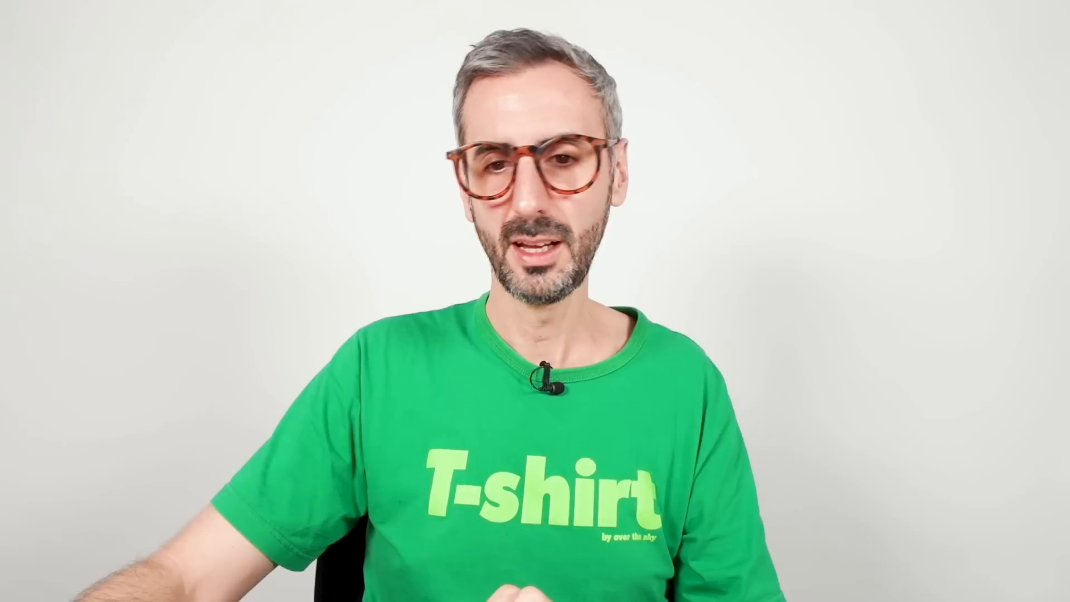
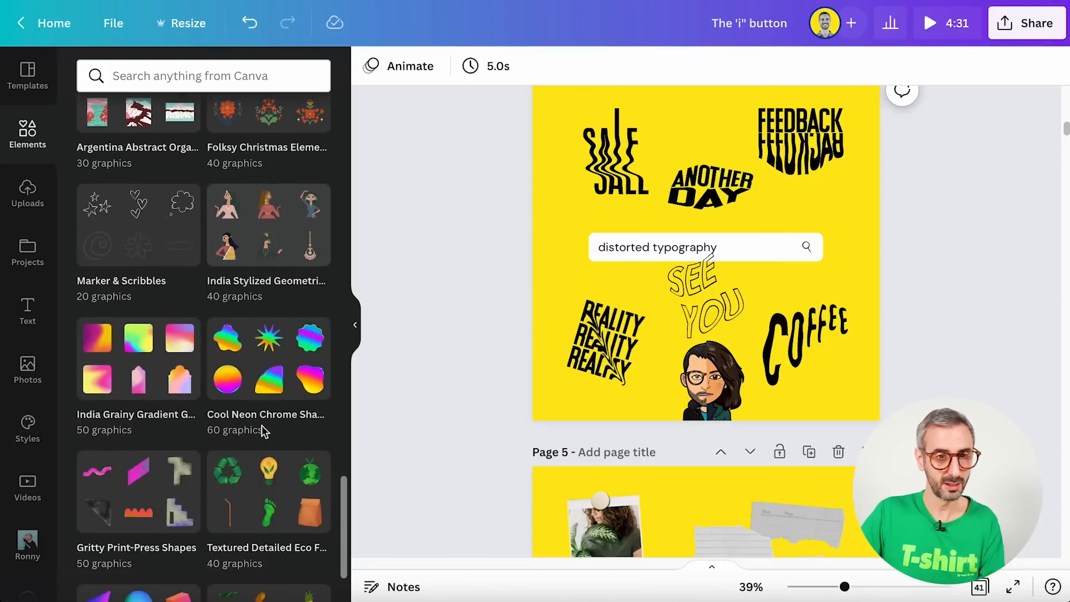
Browse the graphics collections in the "The 'i' button" design and look through the Cool Neon Chrome Shapes collection
{"action": "scroll", "coordinate": [259, 429], "scroll_direction": "down", "scroll_amount": 4}
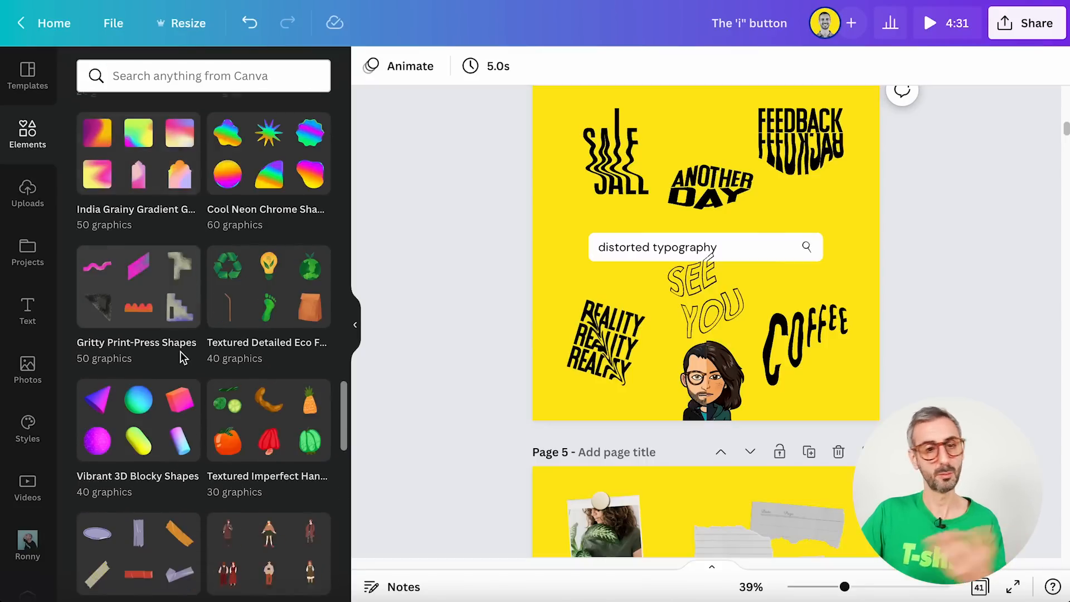
{"action": "scroll", "coordinate": [191, 390], "scroll_direction": "down", "scroll_amount": 4}
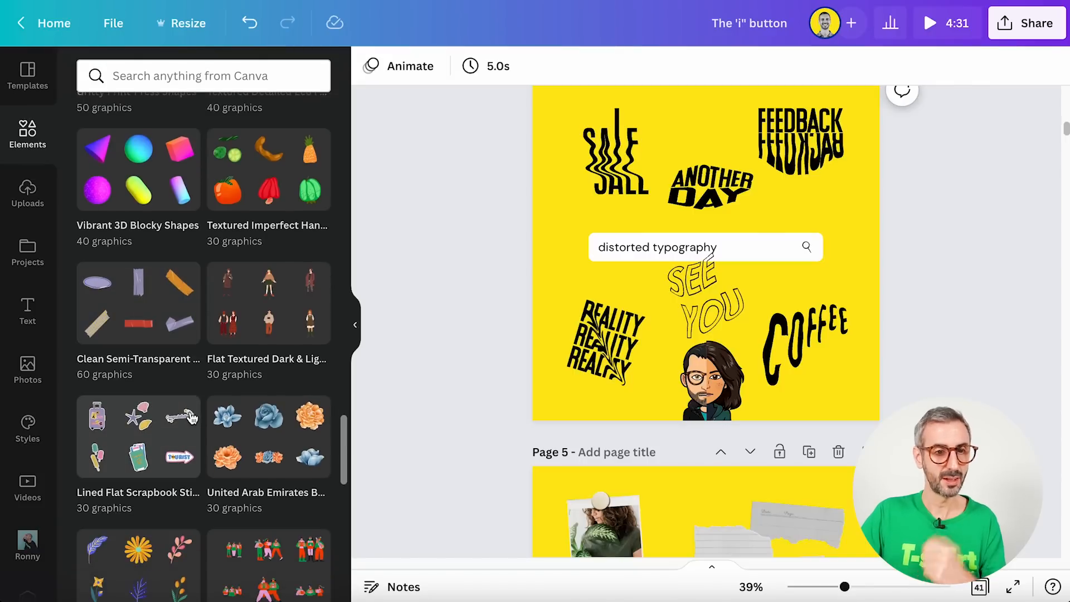
{"action": "scroll", "coordinate": [191, 416], "scroll_direction": "up", "scroll_amount": 6}
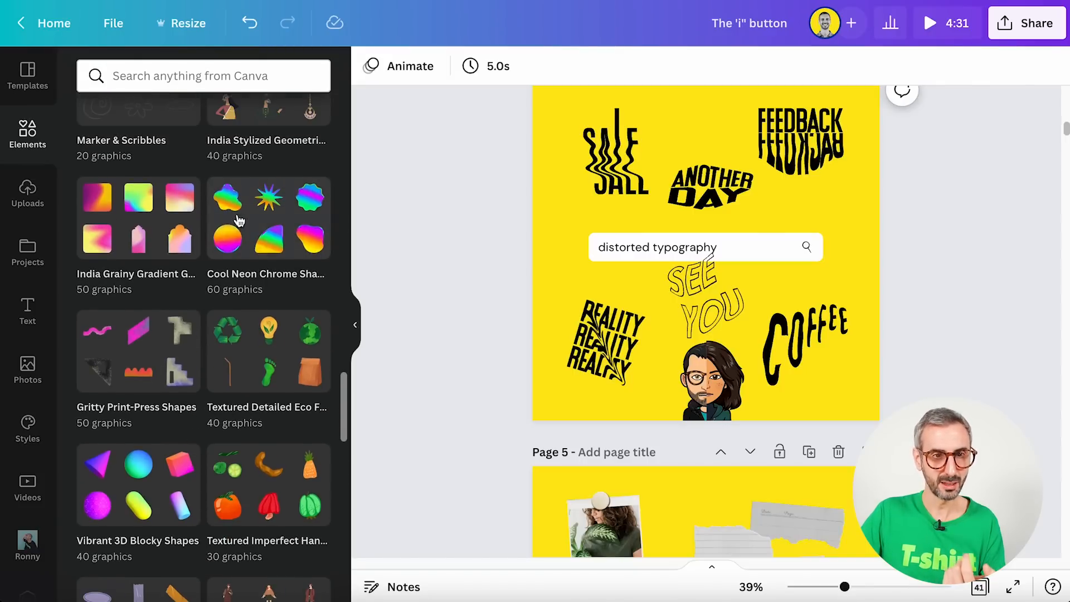
{"action": "left_click", "coordinate": [285, 224]}
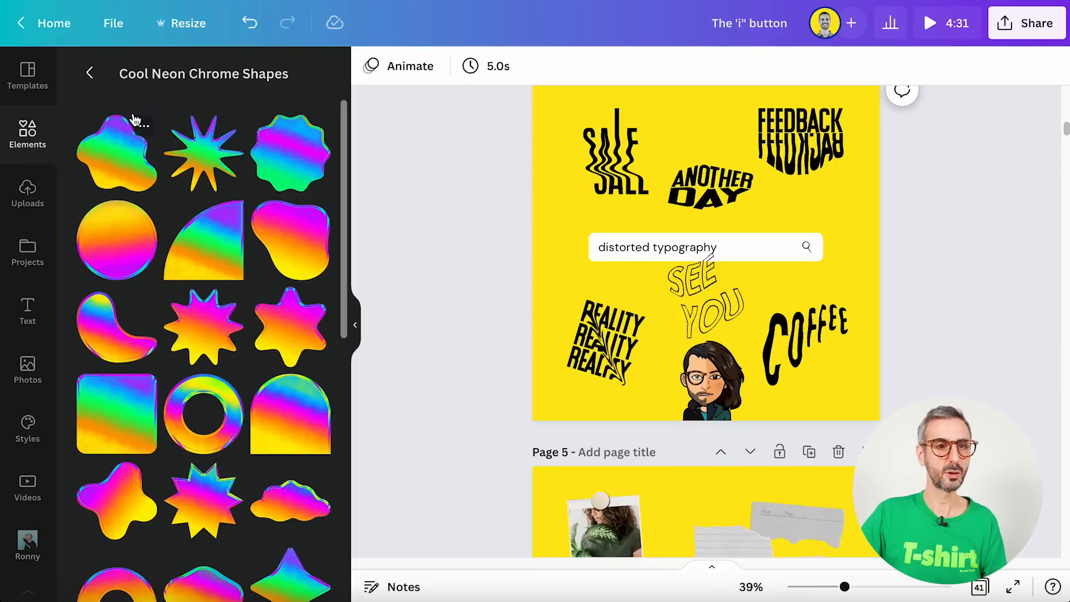
{"action": "scroll", "coordinate": [216, 324], "scroll_direction": "down", "scroll_amount": 10}
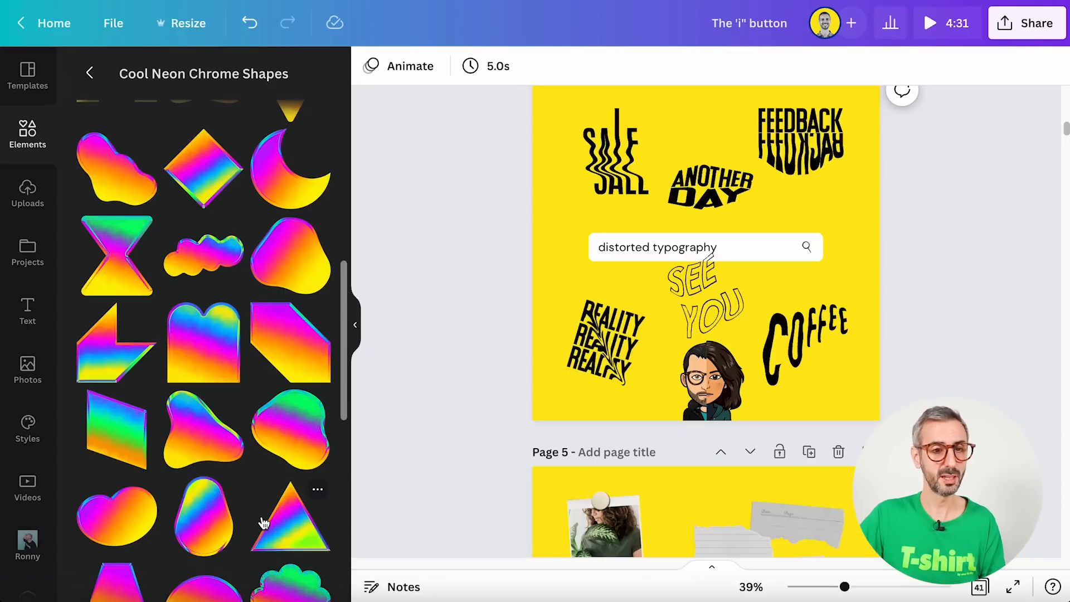
{"action": "scroll", "coordinate": [264, 522], "scroll_direction": "down", "scroll_amount": 10}
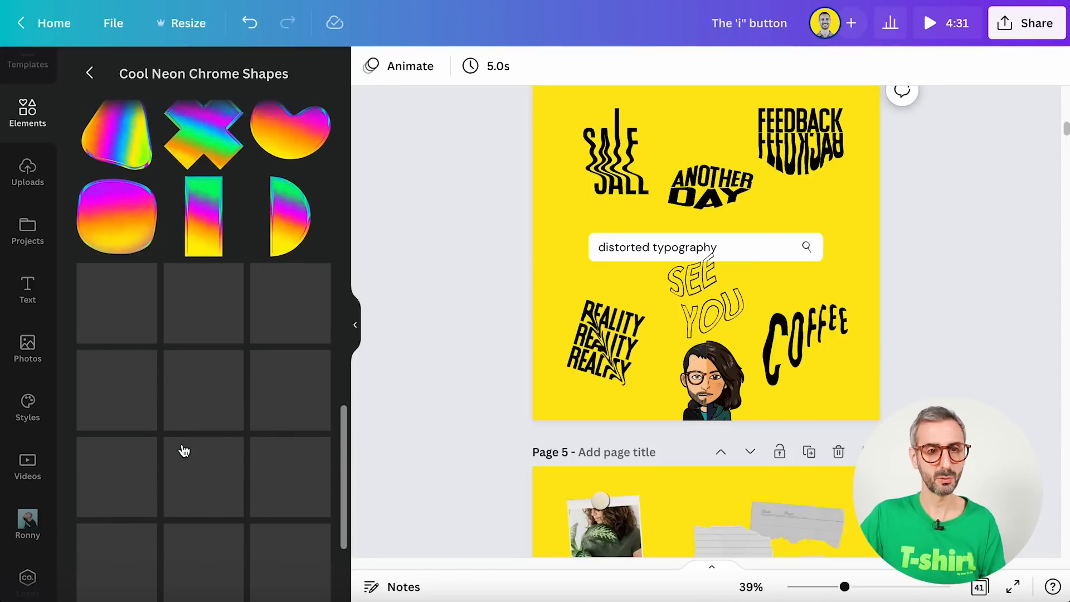
Leave the Cool Neon Chrome Shapes collection and look through the list of graphics collections in the Elements library
{"action": "scroll", "coordinate": [210, 390], "scroll_direction": "up", "scroll_amount": 5}
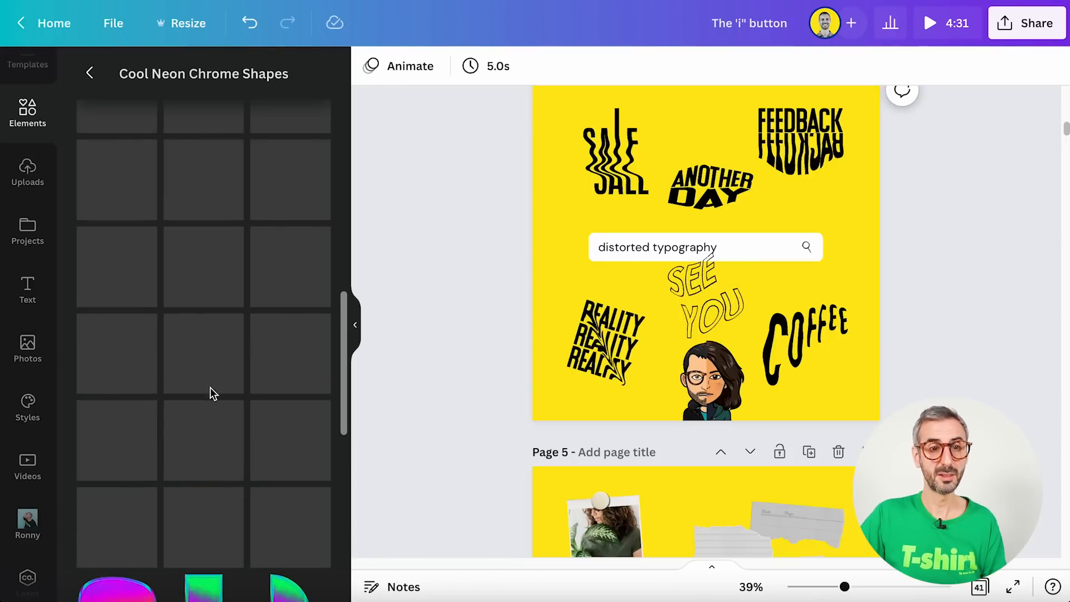
{"action": "scroll", "coordinate": [211, 359], "scroll_direction": "up", "scroll_amount": 10}
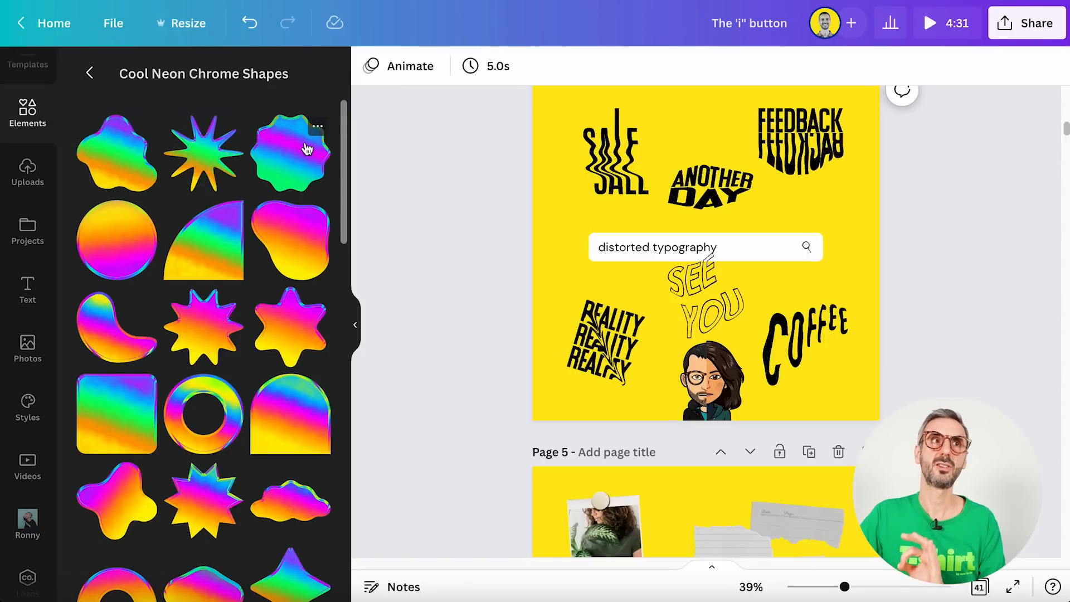
{"action": "left_click", "coordinate": [100, 76]}
{"action": "scroll", "coordinate": [229, 337], "scroll_direction": "down", "scroll_amount": 12}
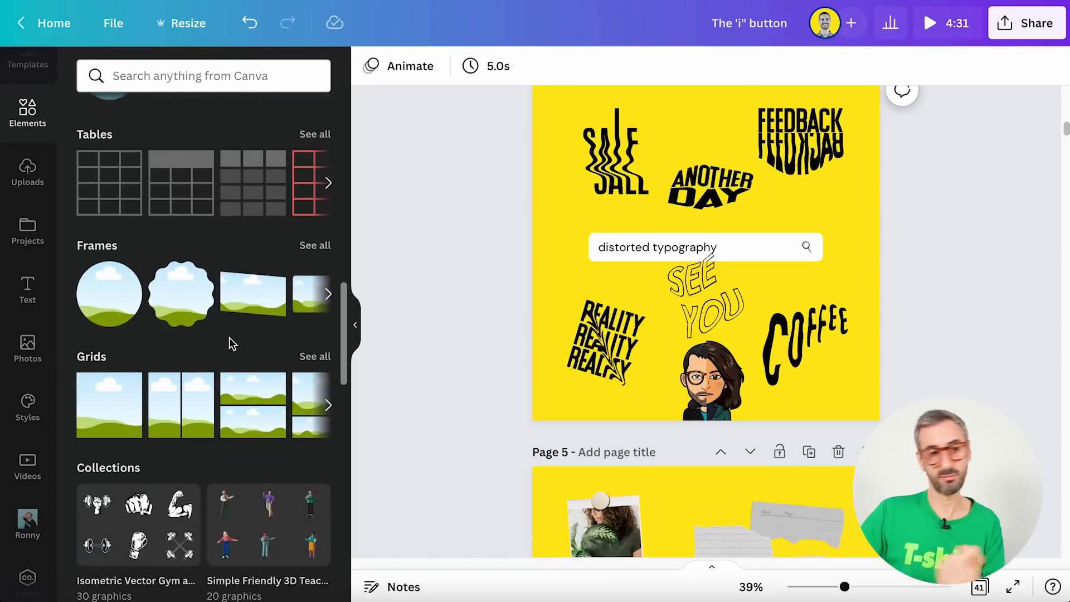
{"action": "scroll", "coordinate": [229, 337], "scroll_direction": "down", "scroll_amount": 18}
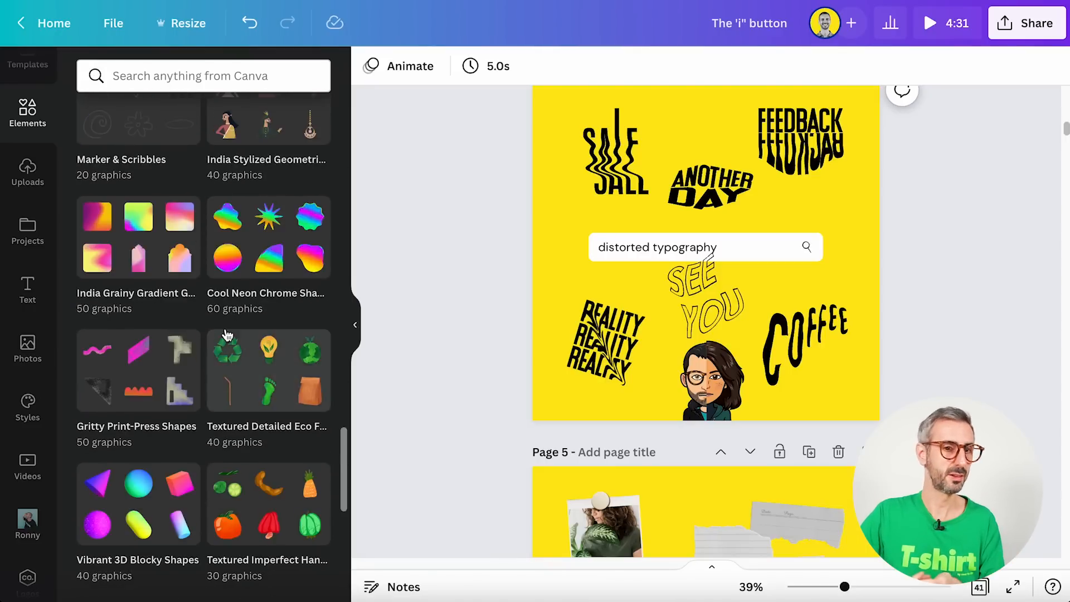
{"action": "scroll", "coordinate": [227, 335], "scroll_direction": "down", "scroll_amount": 15}
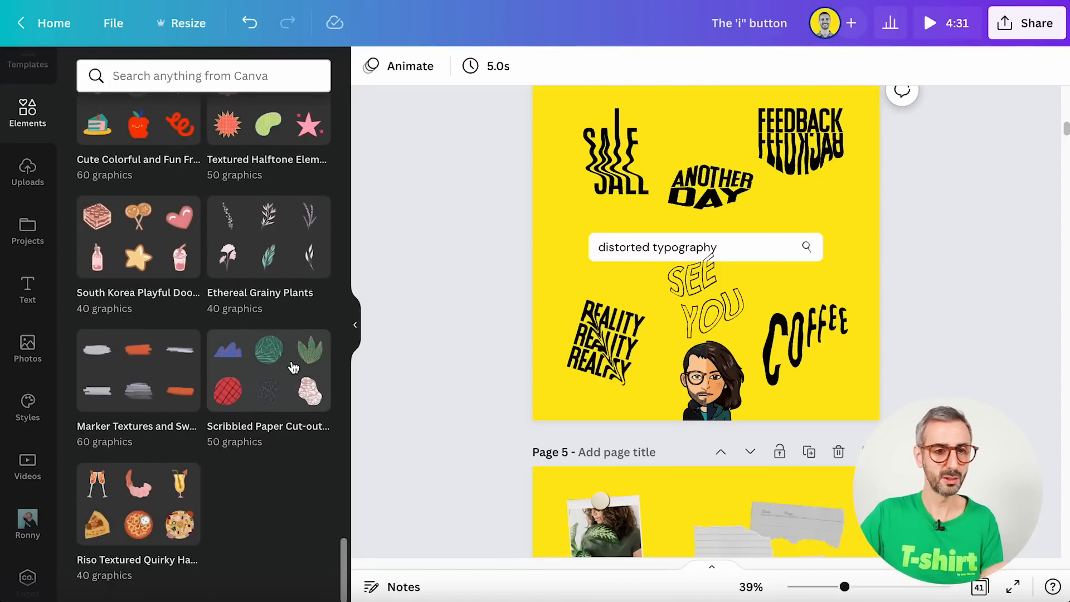
{"action": "scroll", "coordinate": [160, 411], "scroll_direction": "down", "scroll_amount": 5}
{"action": "scroll", "coordinate": [195, 311], "scroll_direction": "up", "scroll_amount": 1}
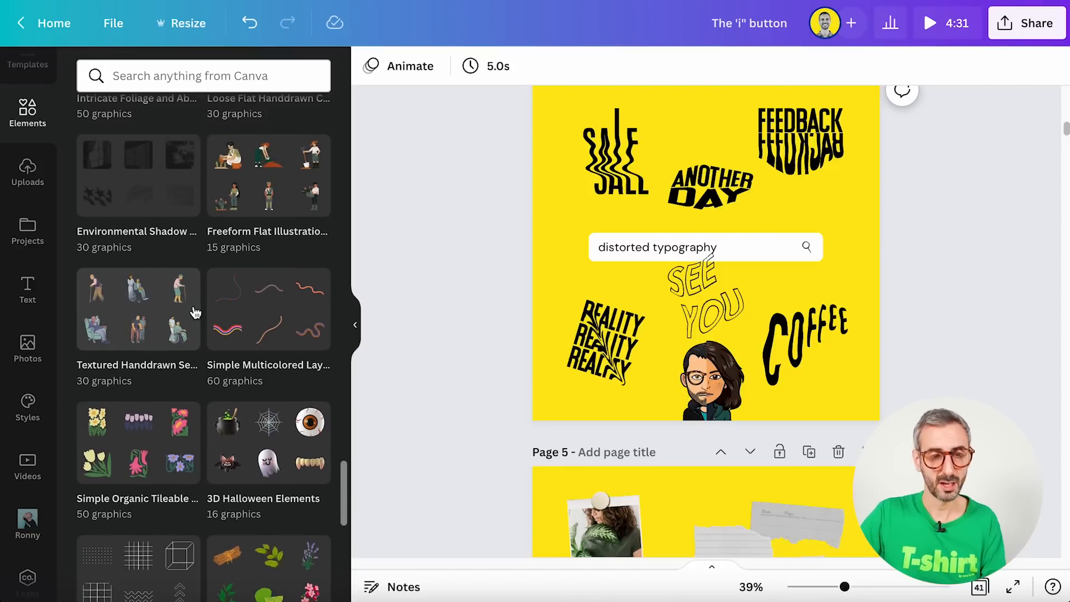
{"action": "scroll", "coordinate": [195, 312], "scroll_direction": "down", "scroll_amount": 8}
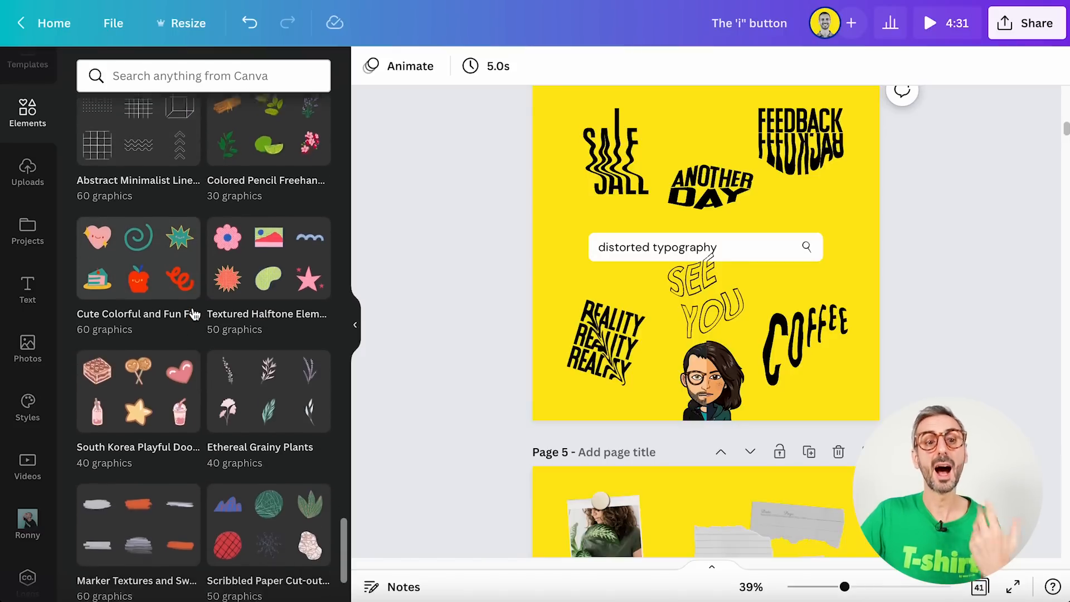
{"action": "scroll", "coordinate": [194, 314], "scroll_direction": "down", "scroll_amount": 3}
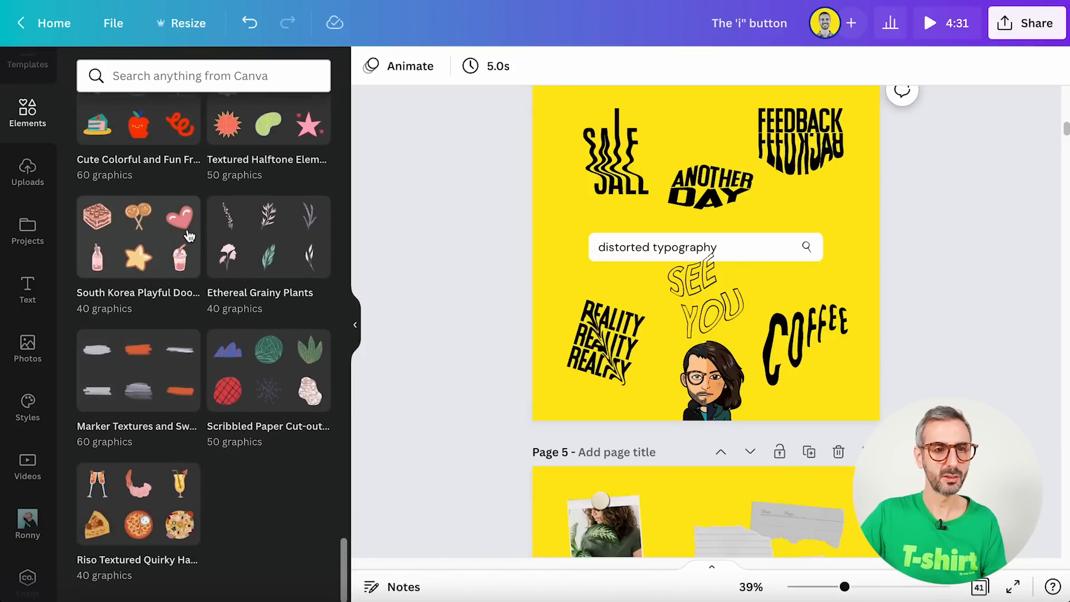
{"action": "scroll", "coordinate": [179, 413], "scroll_direction": "up", "scroll_amount": 15}
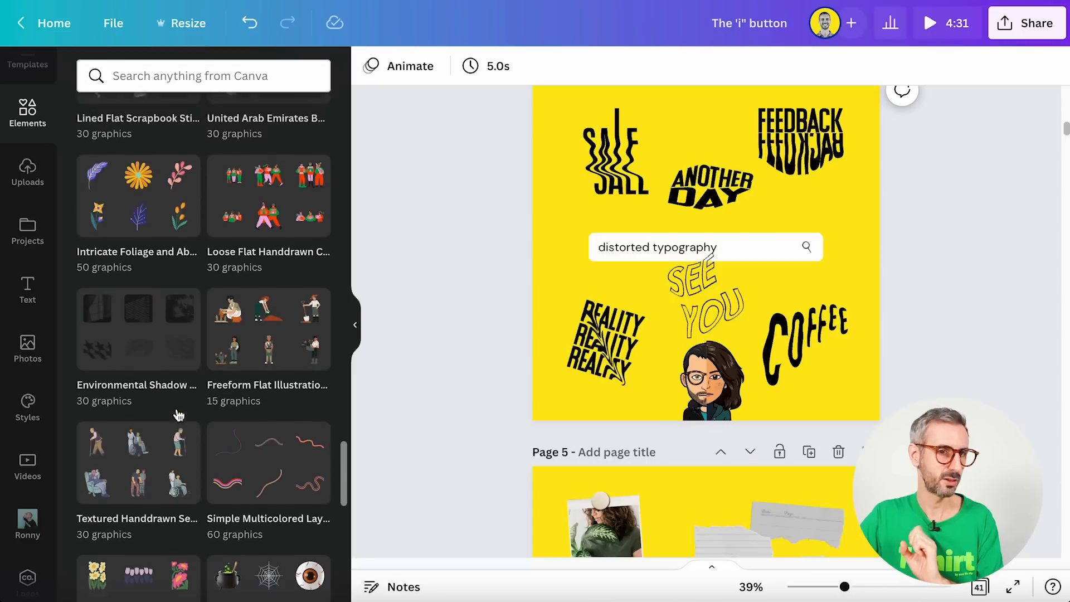
{"action": "scroll", "coordinate": [178, 415], "scroll_direction": "up", "scroll_amount": 14}
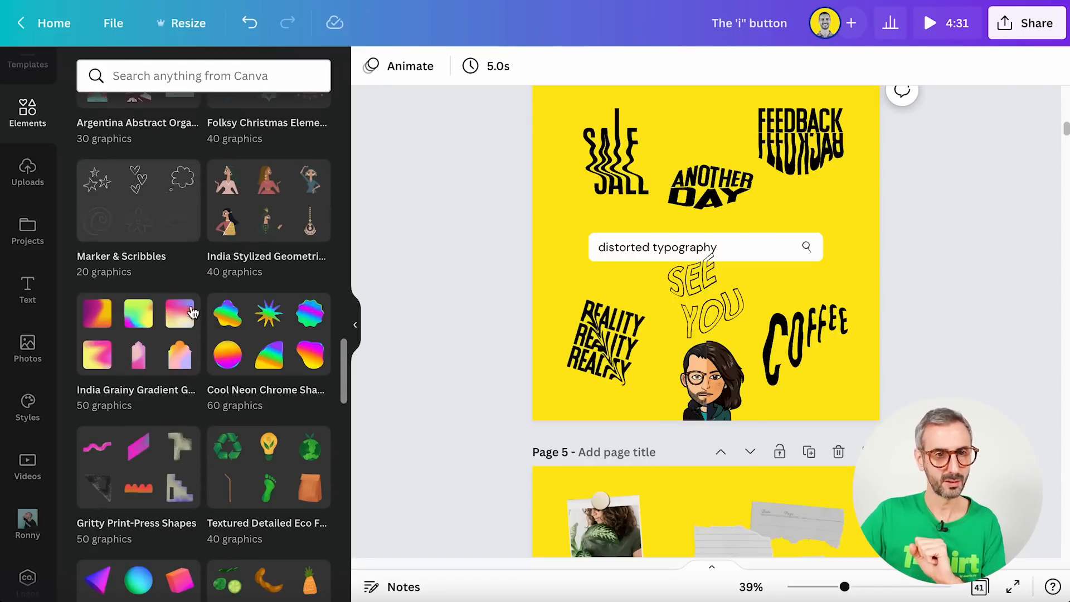
Reopen the Cool Neon Chrome Shapes collection and view more work by sparklestroke, the creator of its starburst shape
{"action": "left_click", "coordinate": [253, 329]}
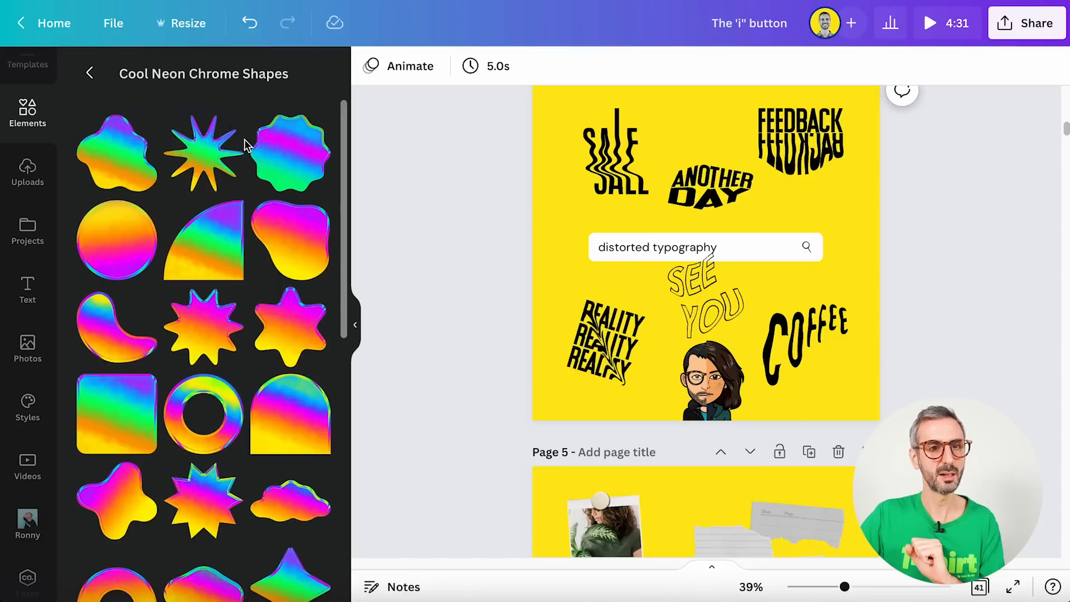
{"action": "left_click", "coordinate": [232, 128]}
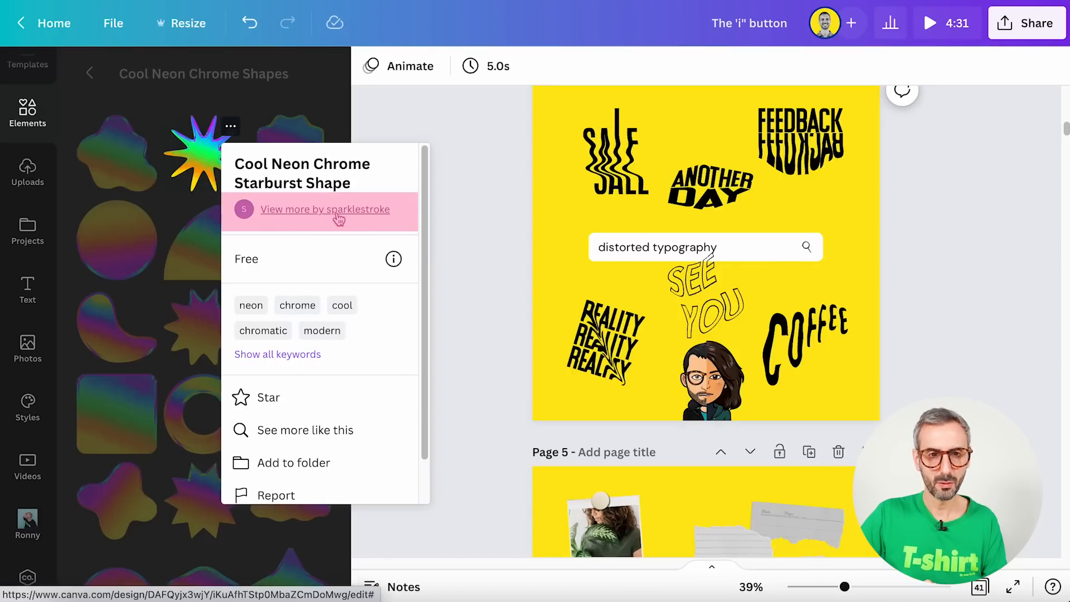
{"action": "left_click", "coordinate": [387, 214]}
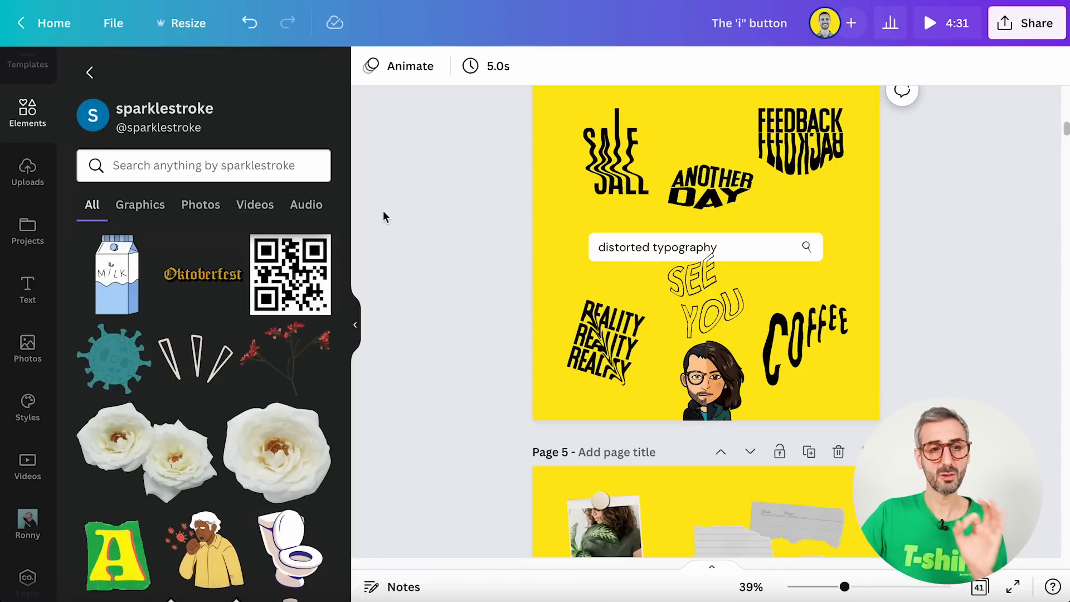
{"action": "left_click_drag", "start_coordinate": [204, 128], "coordinate": [111, 179]}
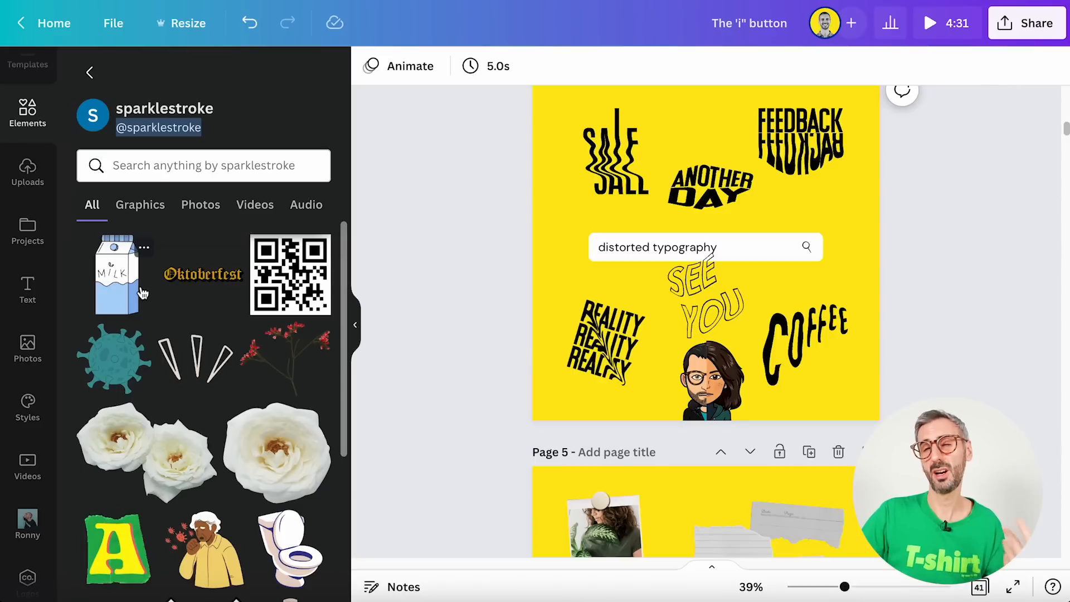
{"action": "scroll", "coordinate": [184, 390], "scroll_direction": "down", "scroll_amount": 4}
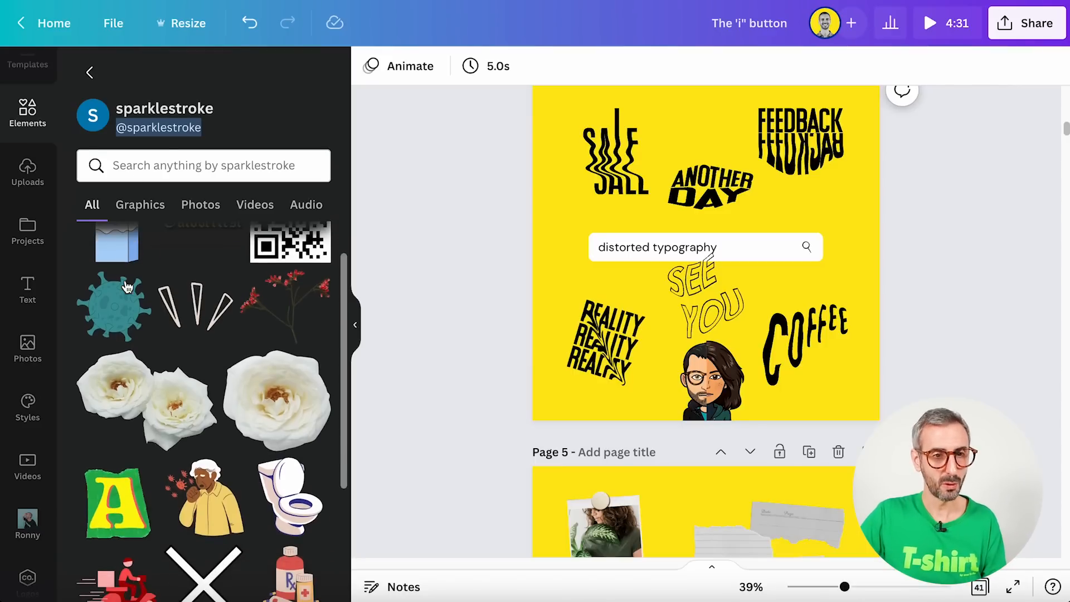
{"action": "scroll", "coordinate": [199, 456], "scroll_direction": "up", "scroll_amount": 4}
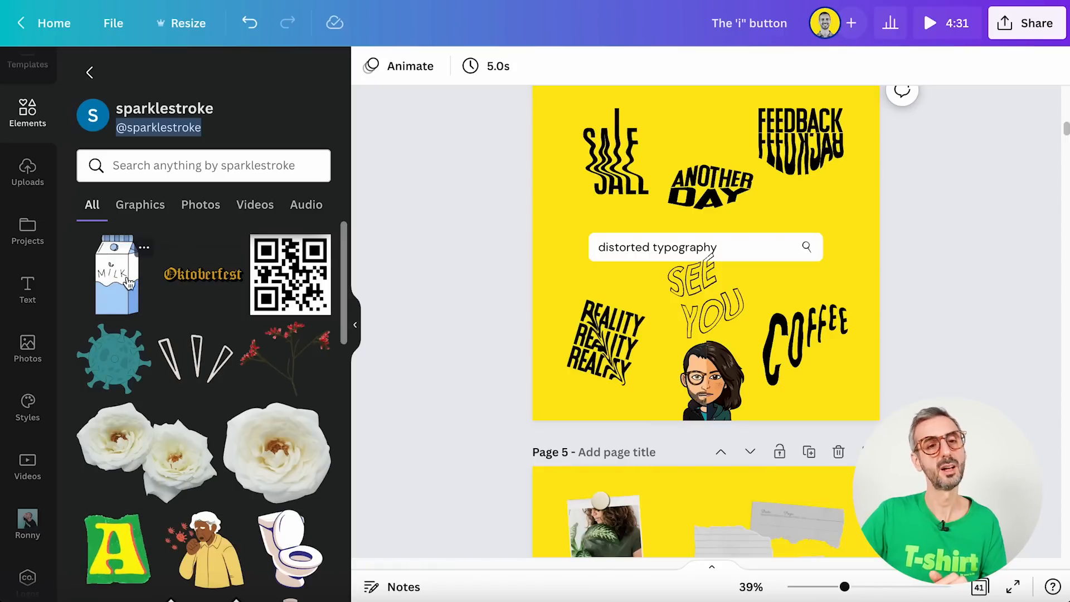
Open the collection that sparklestroke's milk carton graphic belongs to and look through its food illustrations
{"action": "left_click", "coordinate": [145, 250]}
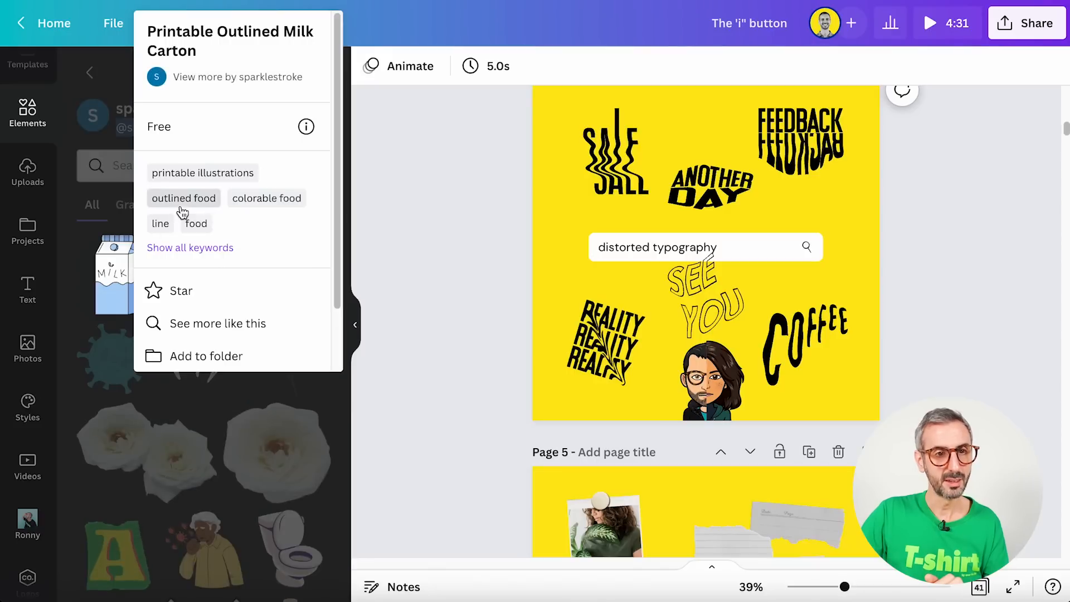
{"action": "scroll", "coordinate": [190, 268], "scroll_direction": "down", "scroll_amount": 3}
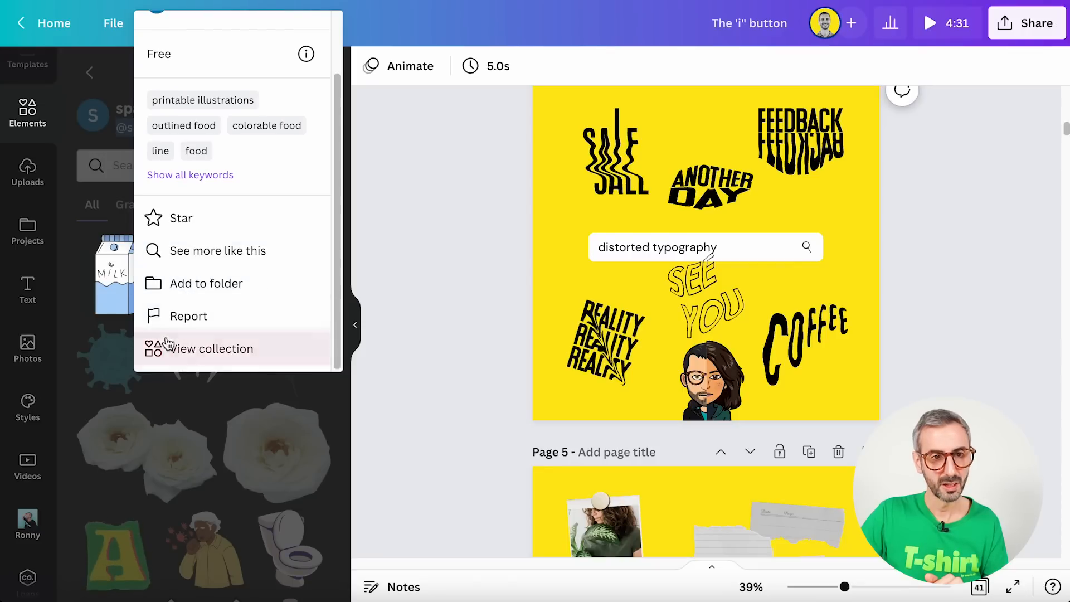
{"action": "left_click", "coordinate": [237, 347]}
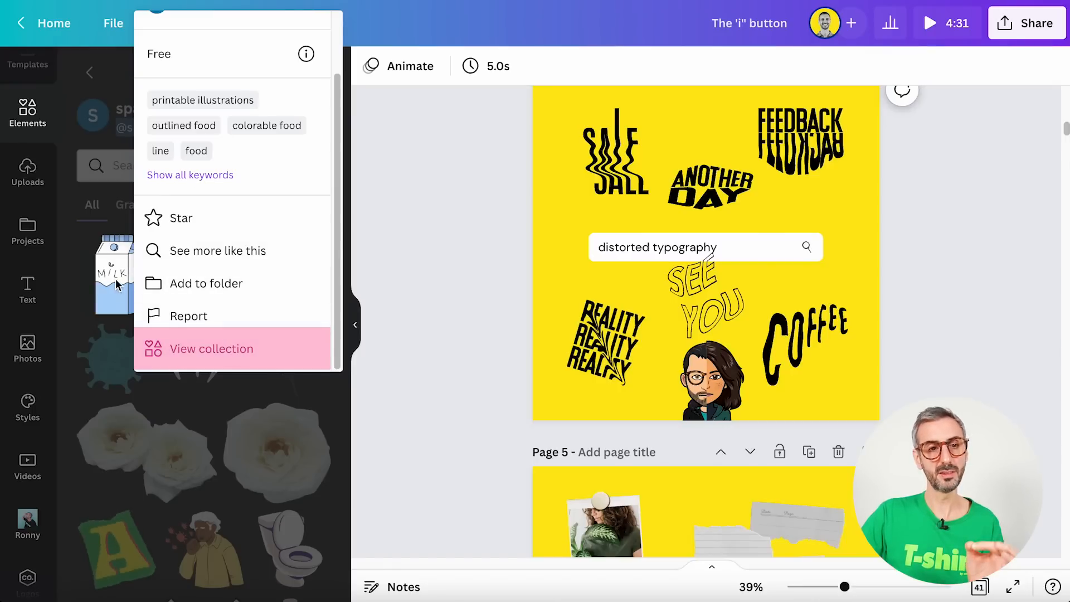
{"action": "left_click", "coordinate": [197, 359]}
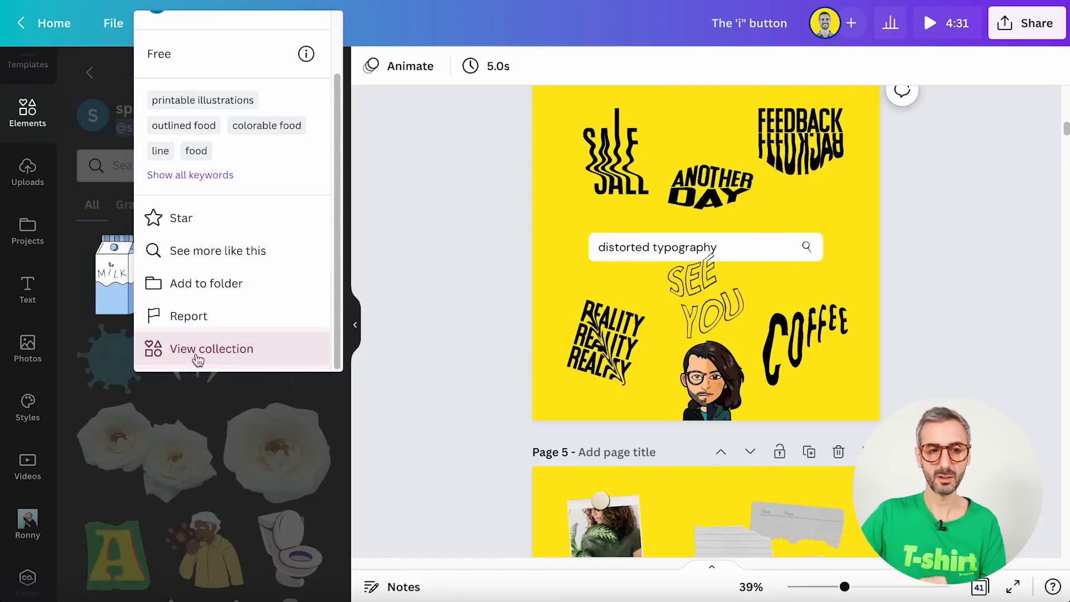
{"action": "scroll", "coordinate": [197, 360], "scroll_direction": "down", "scroll_amount": 7}
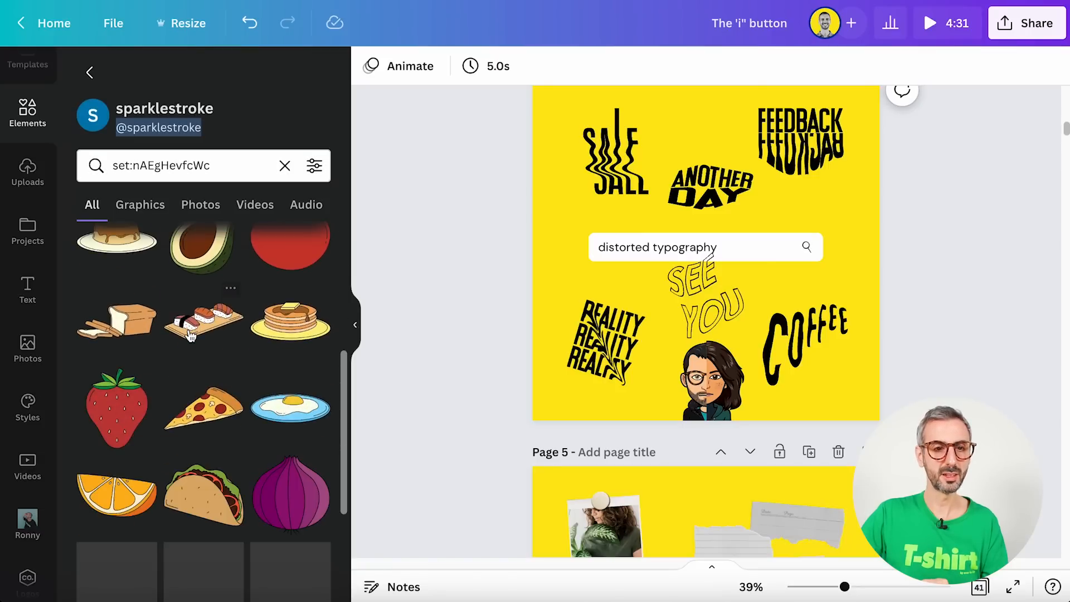
{"action": "scroll", "coordinate": [189, 337], "scroll_direction": "down", "scroll_amount": 2}
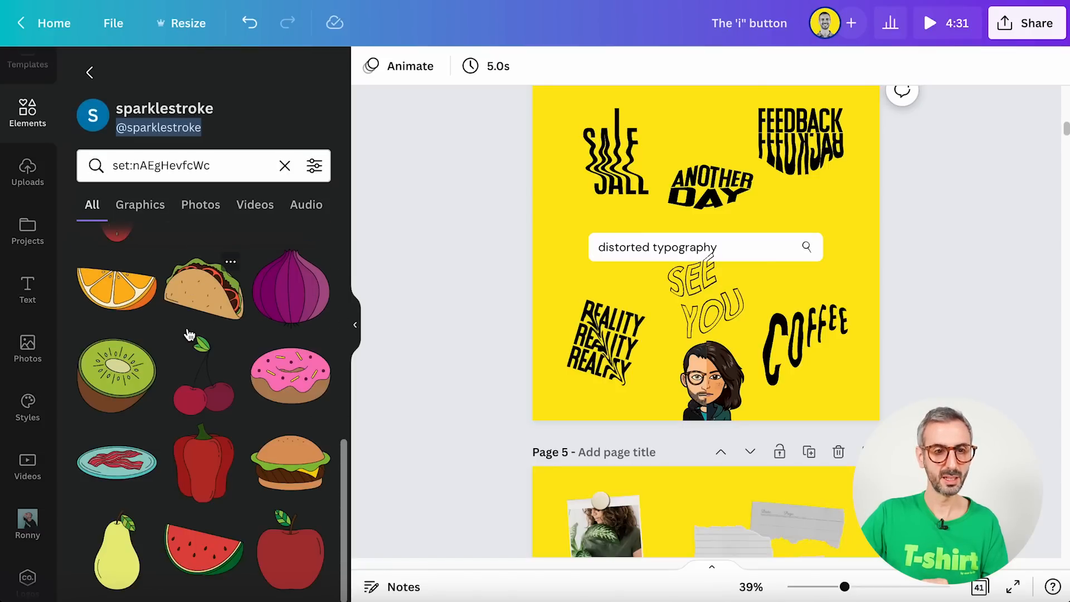
{"action": "scroll", "coordinate": [199, 422], "scroll_direction": "up", "scroll_amount": 1}
{"action": "scroll", "coordinate": [199, 422], "scroll_direction": "up", "scroll_amount": 8}
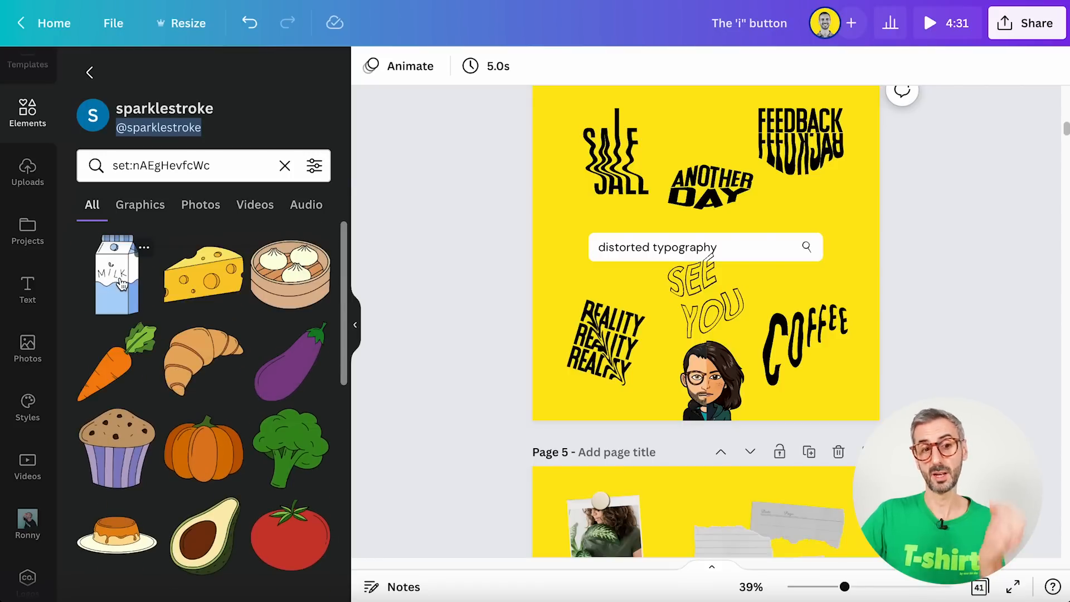
{"action": "scroll", "coordinate": [121, 283], "scroll_direction": "down", "scroll_amount": 1}
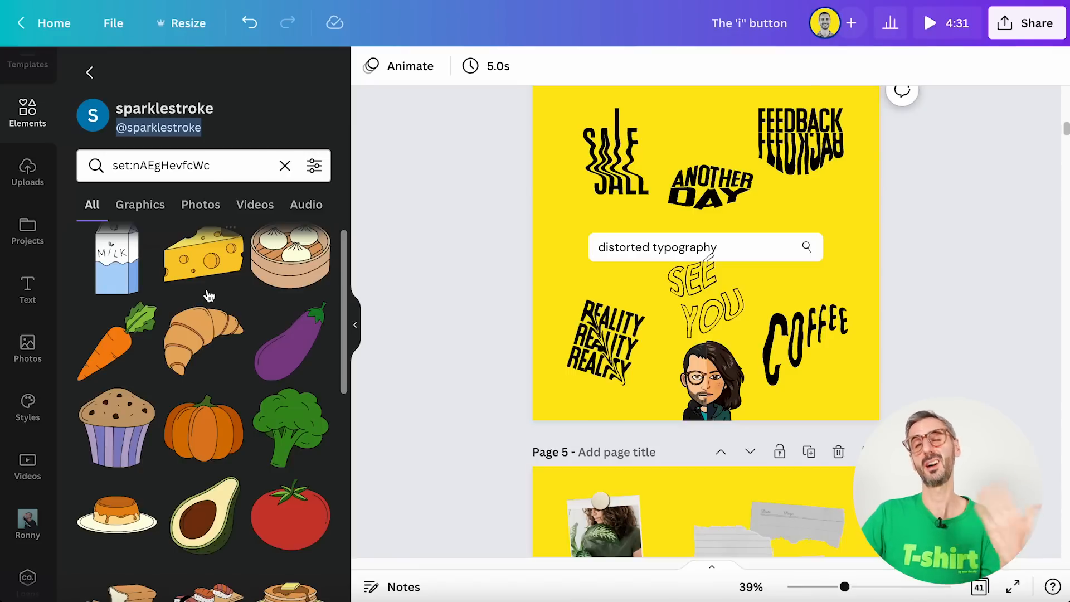
Clear the collection search on sparklestroke's profile, browse the creator's other elements and return to the main Elements library
{"action": "left_click", "coordinate": [285, 165]}
{"action": "scroll", "coordinate": [185, 369], "scroll_direction": "down", "scroll_amount": 10}
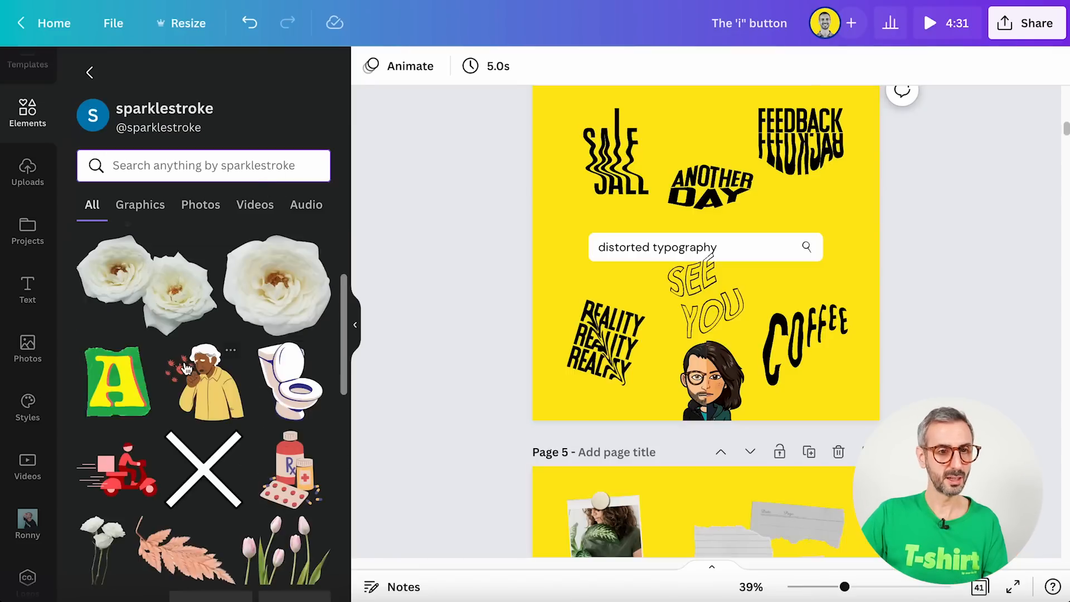
{"action": "scroll", "coordinate": [186, 369], "scroll_direction": "down", "scroll_amount": 5}
{"action": "left_click", "coordinate": [89, 73]}
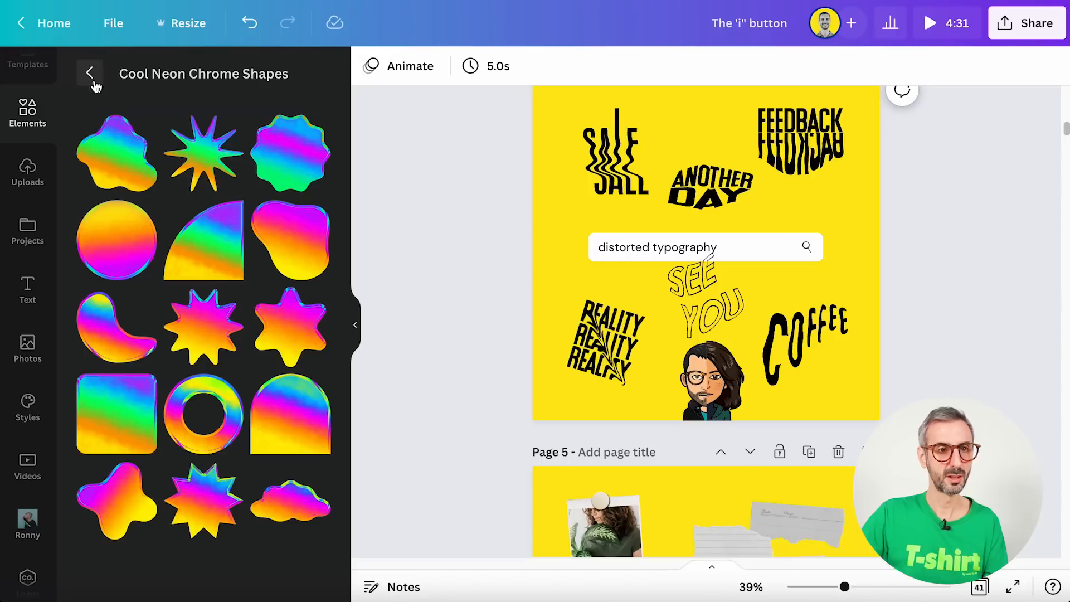
{"action": "left_click", "coordinate": [89, 73]}
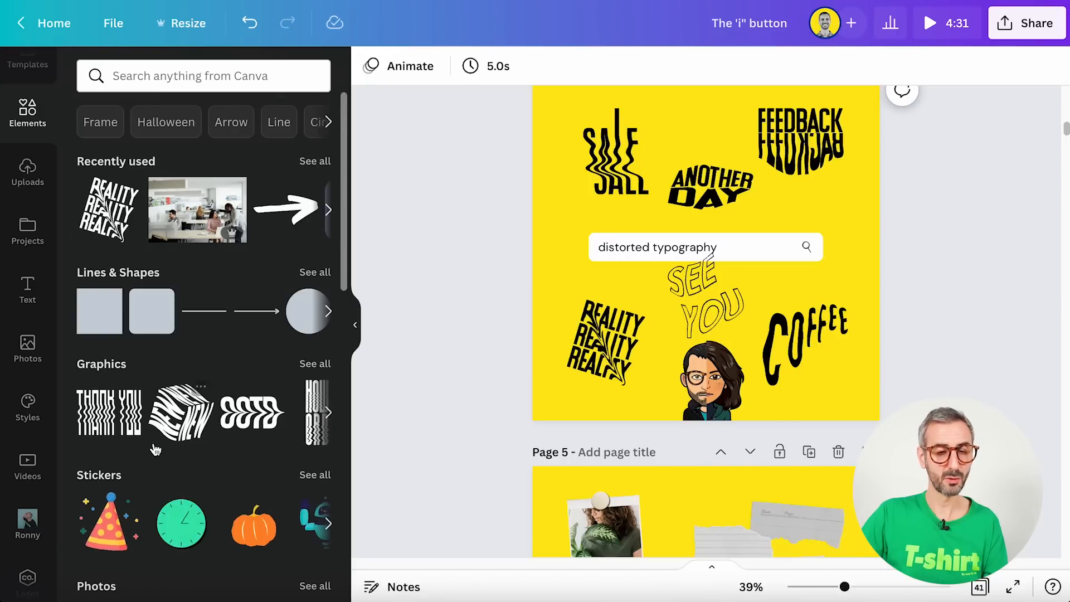
Open the Lined Geometric Friendship collection and browse more elements by Trendify, the creator of its Partner in Crime sticker
{"action": "scroll", "coordinate": [155, 449], "scroll_direction": "down", "scroll_amount": 10}
{"action": "scroll", "coordinate": [155, 453], "scroll_direction": "down", "scroll_amount": 10}
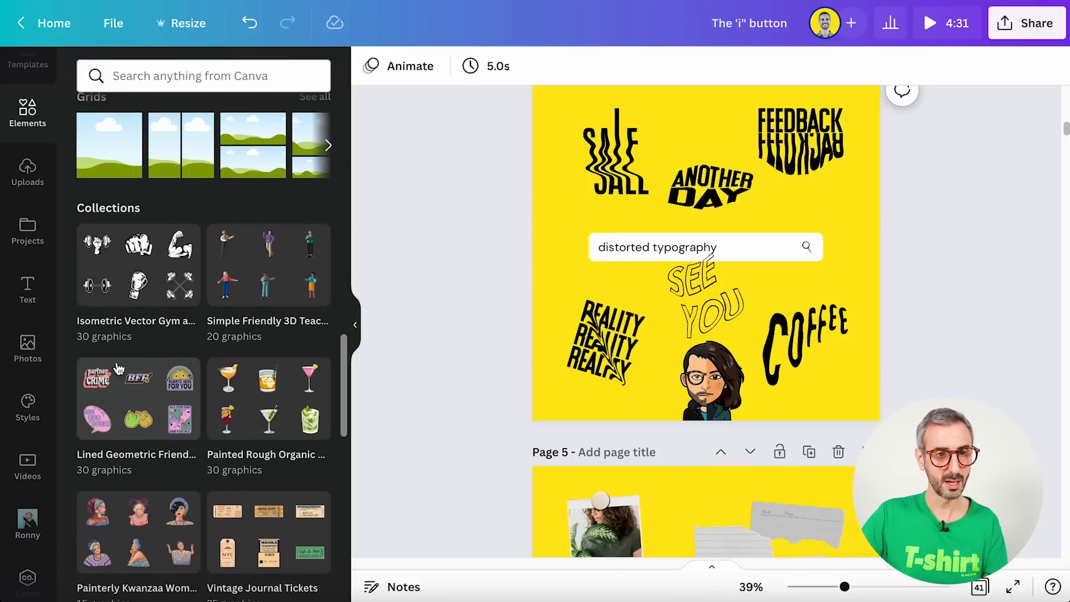
{"action": "left_click", "coordinate": [119, 391]}
{"action": "left_click", "coordinate": [144, 128]}
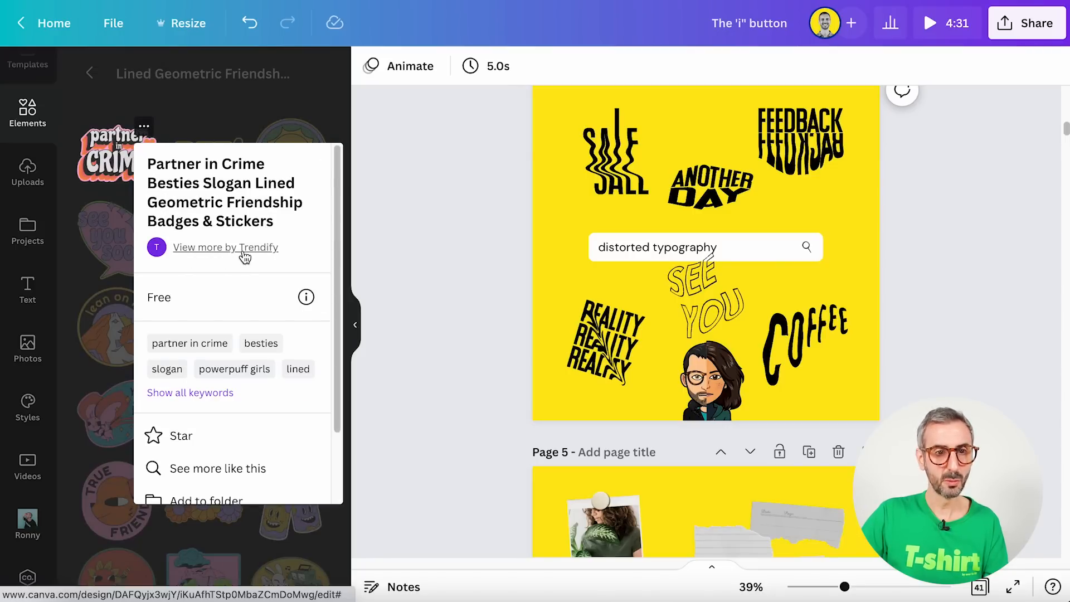
{"action": "left_click", "coordinate": [269, 252]}
{"action": "scroll", "coordinate": [248, 312], "scroll_direction": "down", "scroll_amount": 4}
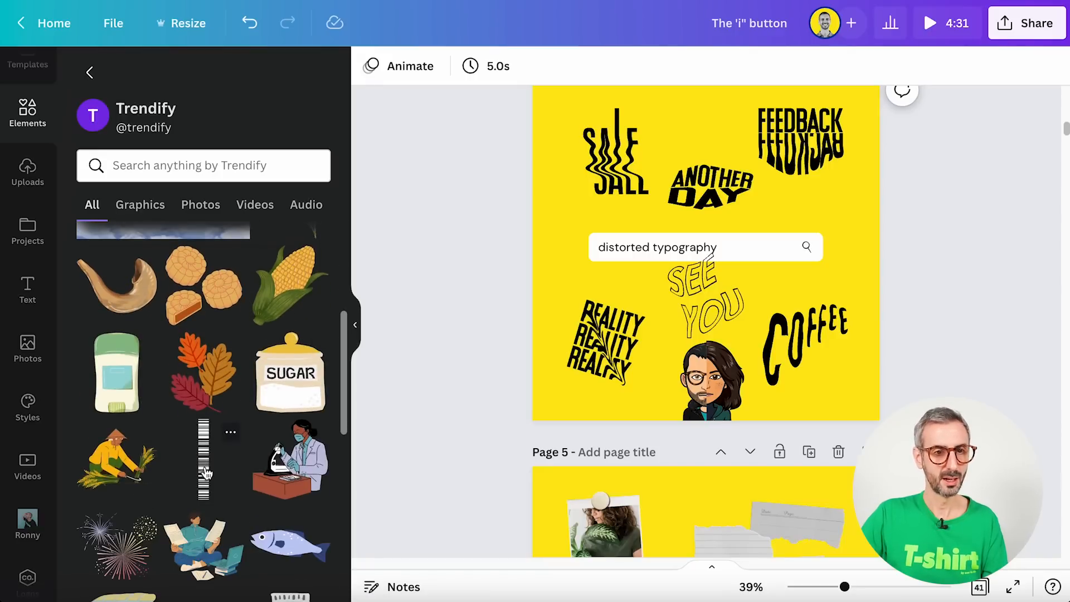
{"action": "scroll", "coordinate": [206, 473], "scroll_direction": "down", "scroll_amount": 4}
{"action": "scroll", "coordinate": [206, 474], "scroll_direction": "down", "scroll_amount": 1}
{"action": "scroll", "coordinate": [240, 424], "scroll_direction": "up", "scroll_amount": 5}
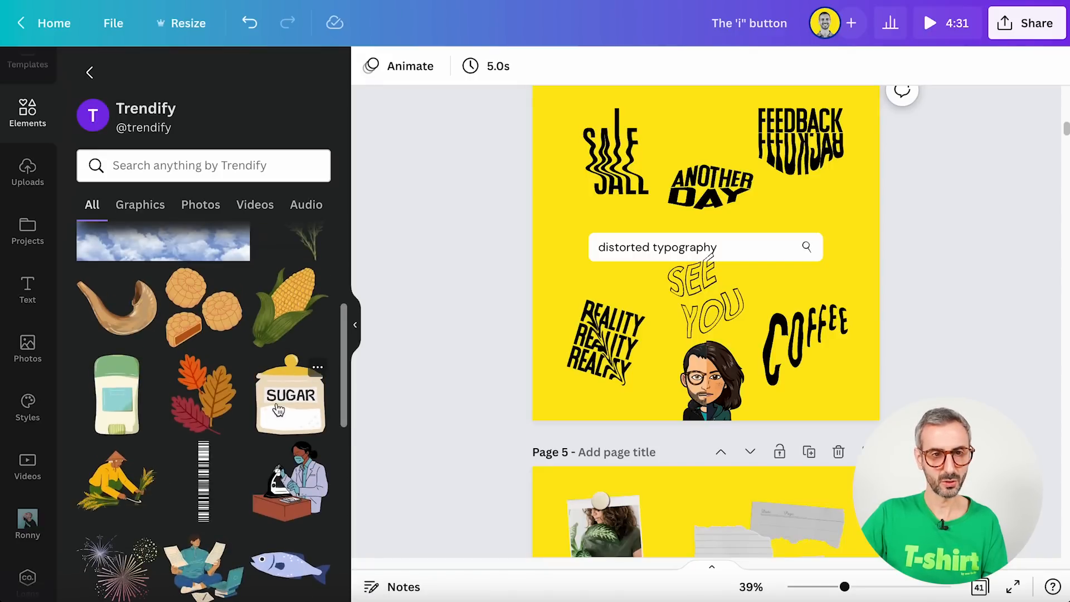
Open the collection containing Trendify's sugar jar graphic and look through its matching food illustrations
{"action": "left_click", "coordinate": [318, 366]}
{"action": "scroll", "coordinate": [332, 343], "scroll_direction": "down", "scroll_amount": 2}
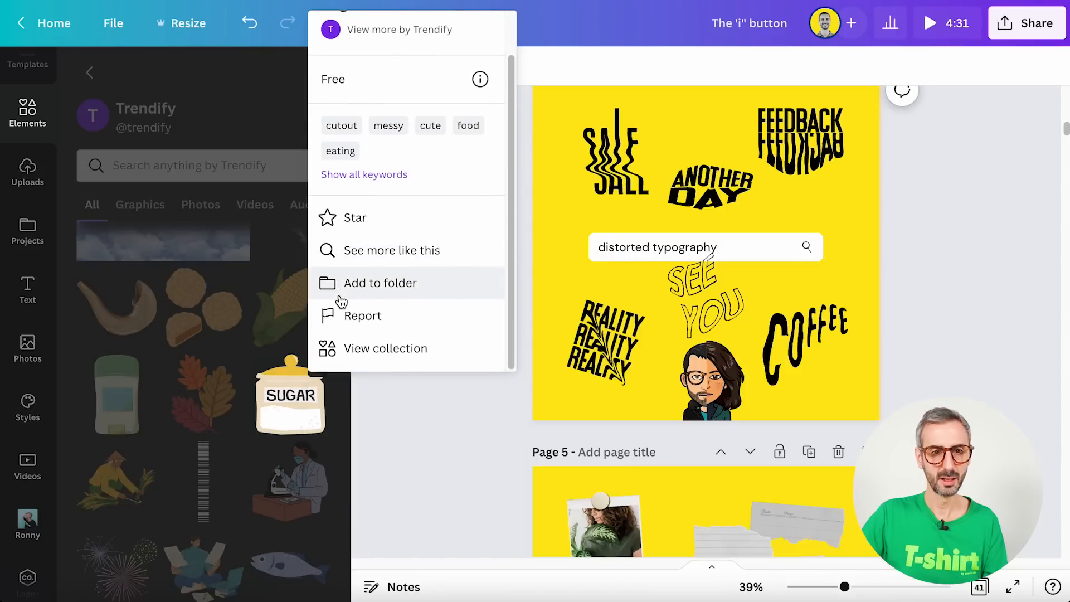
{"action": "left_click", "coordinate": [411, 350]}
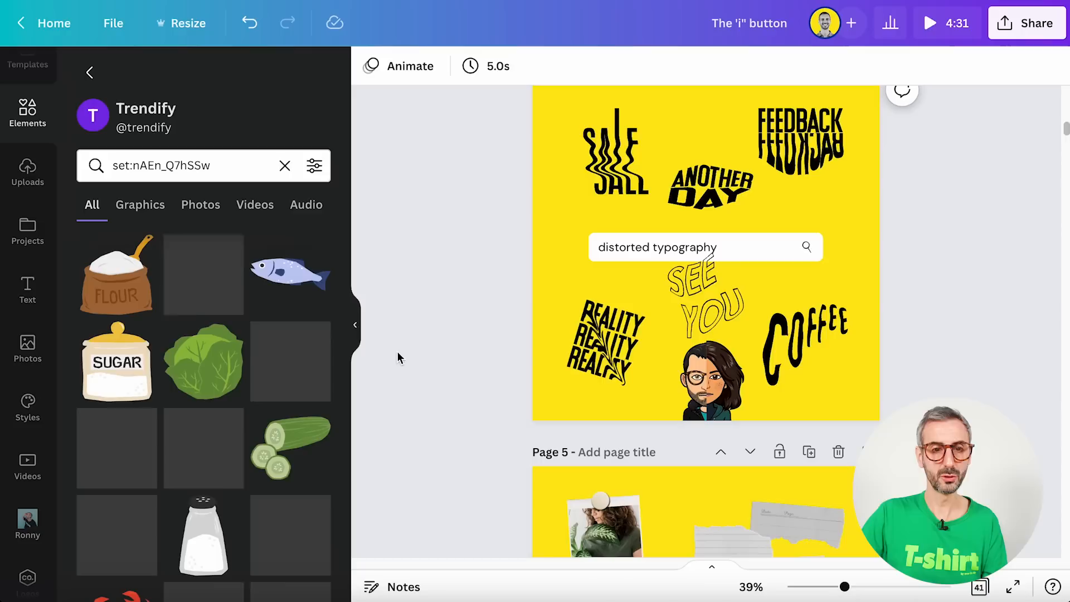
{"action": "scroll", "coordinate": [257, 357], "scroll_direction": "down", "scroll_amount": 2}
{"action": "scroll", "coordinate": [256, 356], "scroll_direction": "down", "scroll_amount": 7}
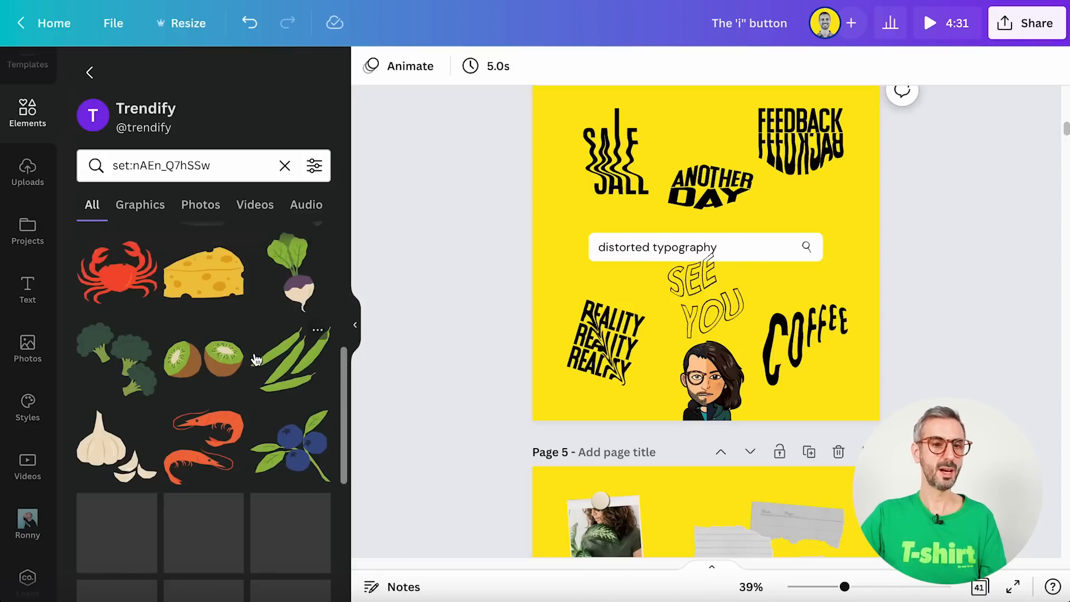
{"action": "scroll", "coordinate": [255, 361], "scroll_direction": "down", "scroll_amount": 3}
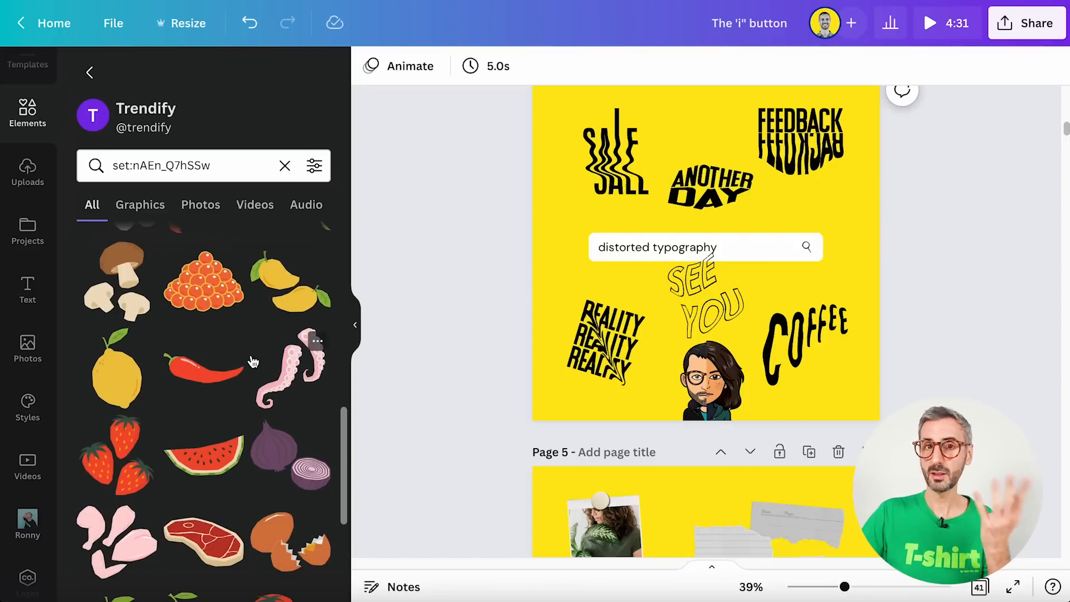
{"action": "left_click_drag", "start_coordinate": [221, 166], "coordinate": [95, 165]}
{"action": "key", "text": "ctrl+c"}
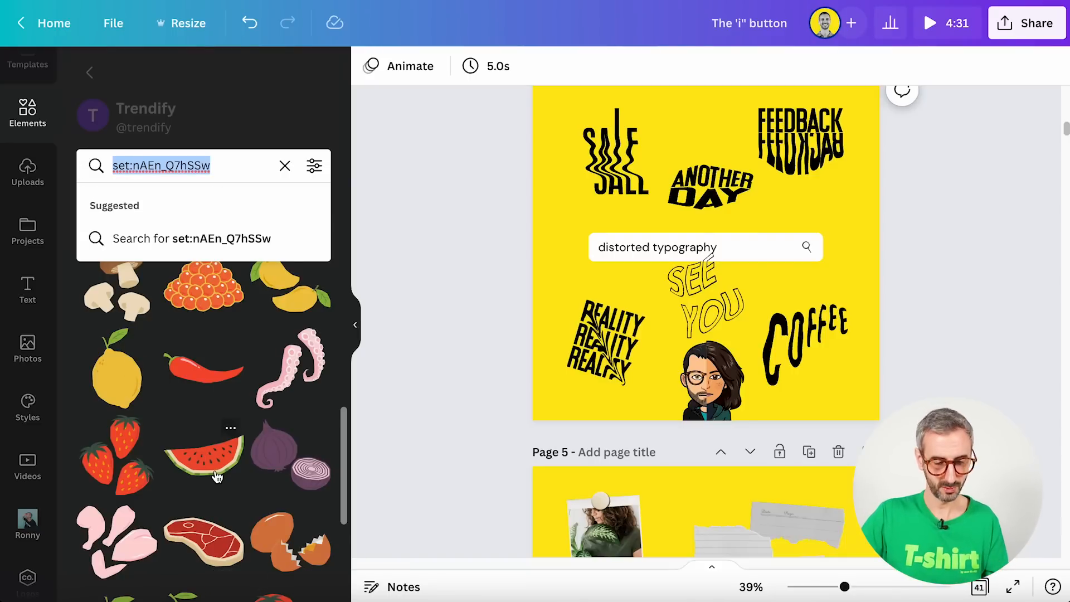
{"action": "key", "text": "BackSpace"}
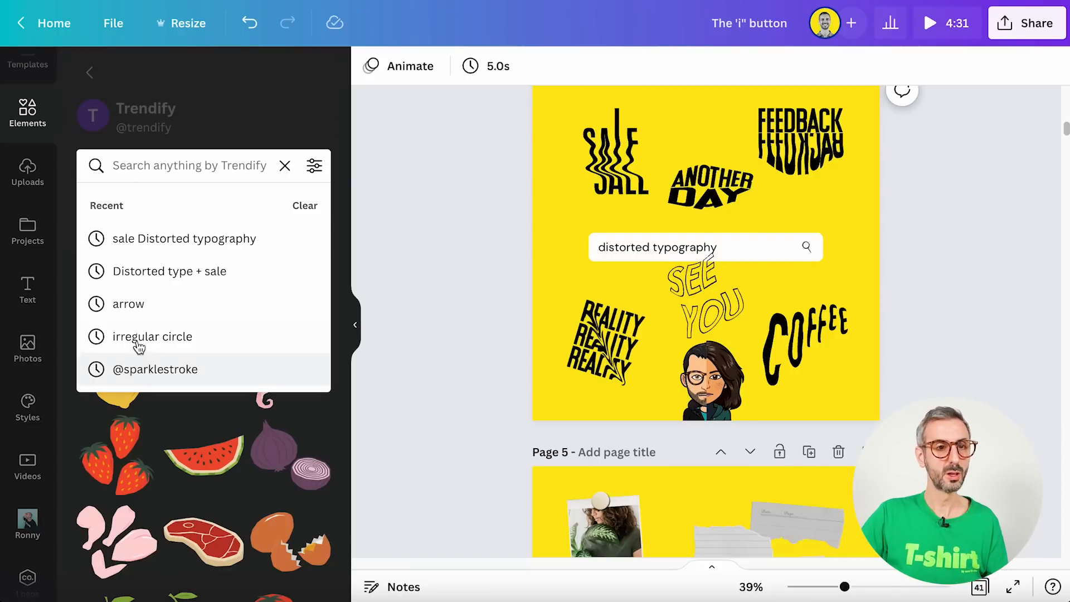
{"action": "left_click", "coordinate": [24, 112]}
Search the main Elements library for the copied code set:nAEn_Q7hSSw and look through the collection's food illustrations
{"action": "left_click", "coordinate": [146, 61]}
{"action": "key", "text": "ctrl+v"}
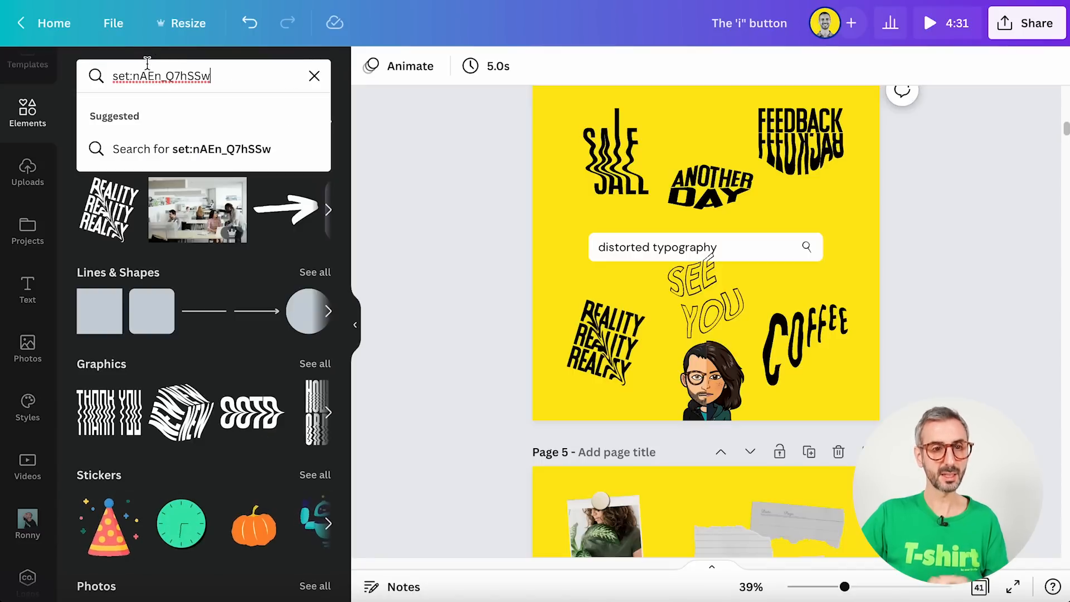
{"action": "key", "text": "Return"}
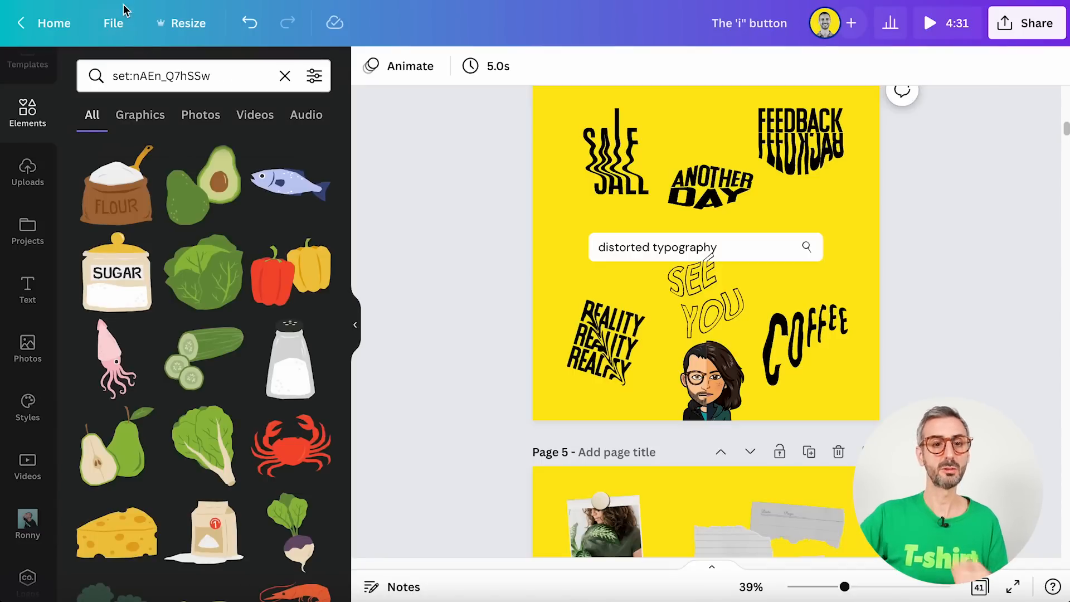
{"action": "scroll", "coordinate": [288, 338], "scroll_direction": "down", "scroll_amount": 1}
{"action": "scroll", "coordinate": [288, 338], "scroll_direction": "down", "scroll_amount": 2}
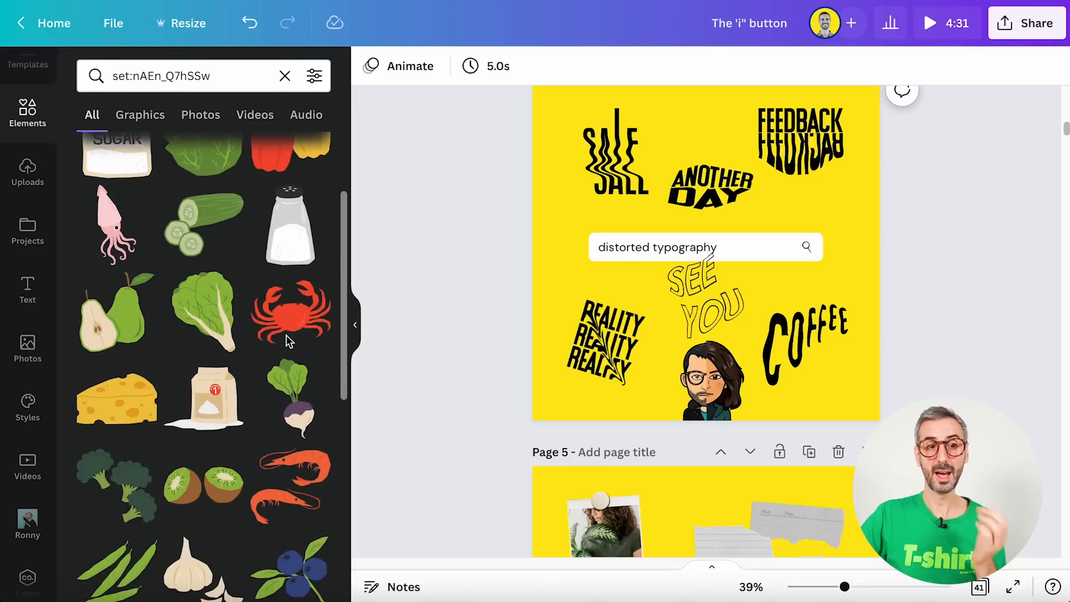
{"action": "scroll", "coordinate": [285, 340], "scroll_direction": "down", "scroll_amount": 8}
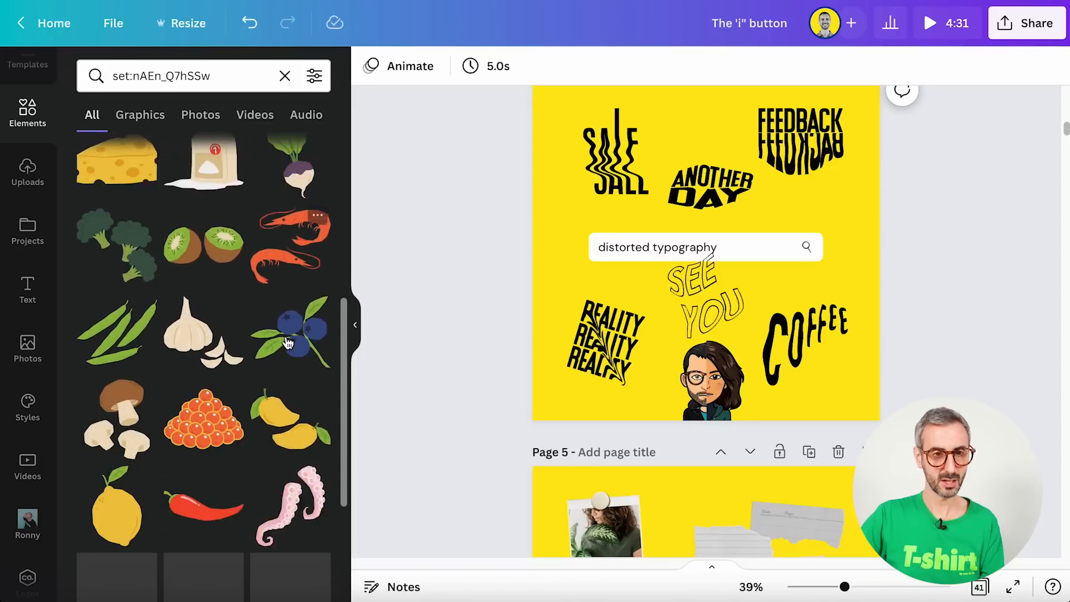